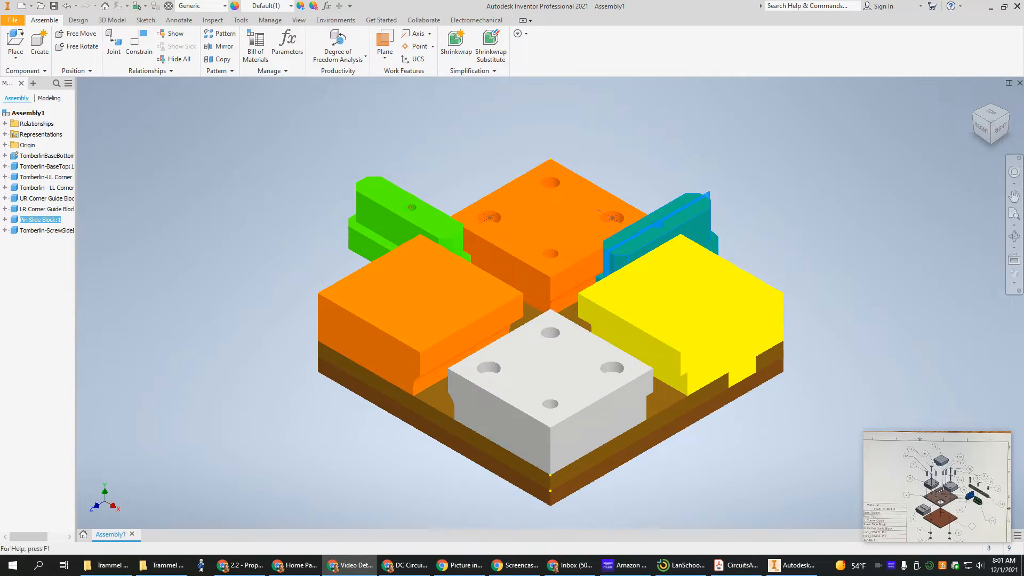
Step: Place two 5mm_DOWEL PIN parts in the empty space beside the yellow corner block
left_click(18, 42)
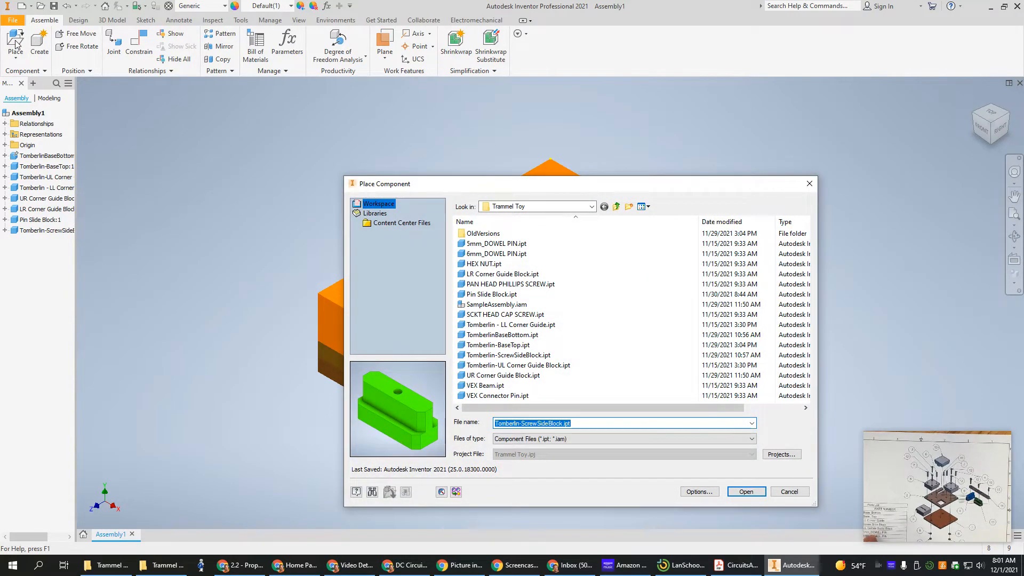
left_click(502, 244)
left_click(753, 494)
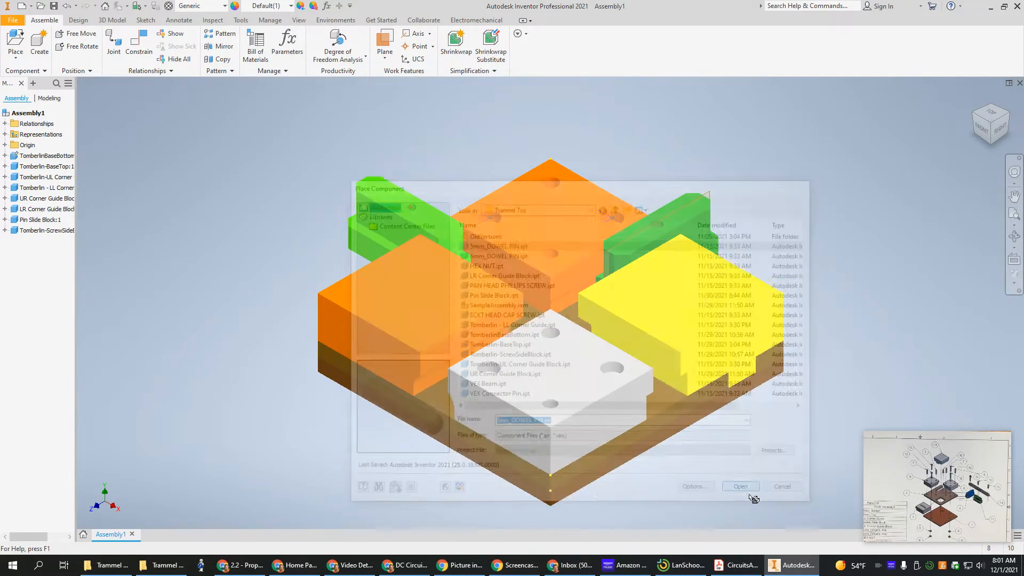
left_click(829, 215)
left_click(819, 260)
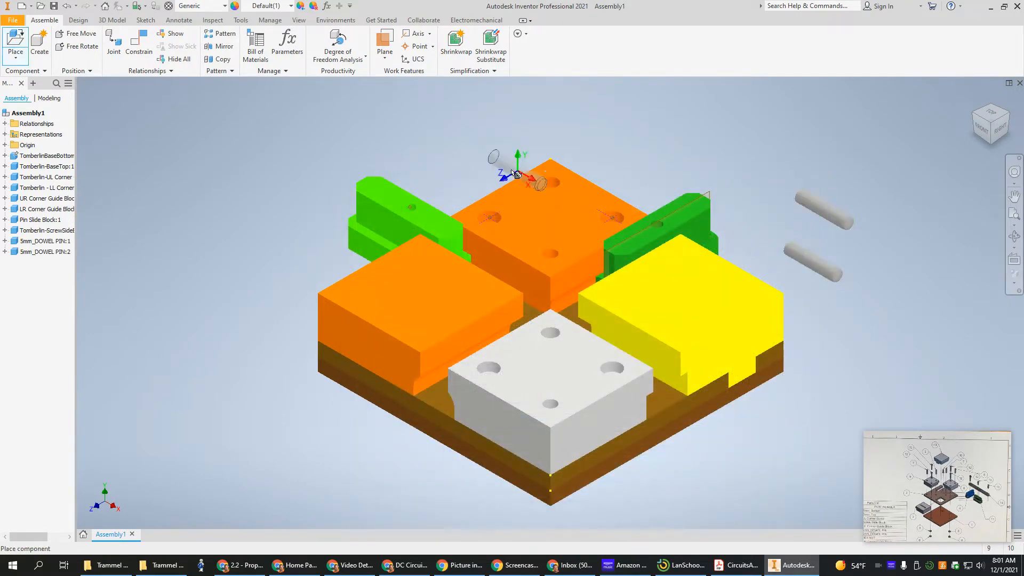
key("Escape")
Step: Constrain one 5 mm dowel pin into the orange upper-left guide block's front small hole with an aligned Insert constraint
scroll(847, 283, "down", 6)
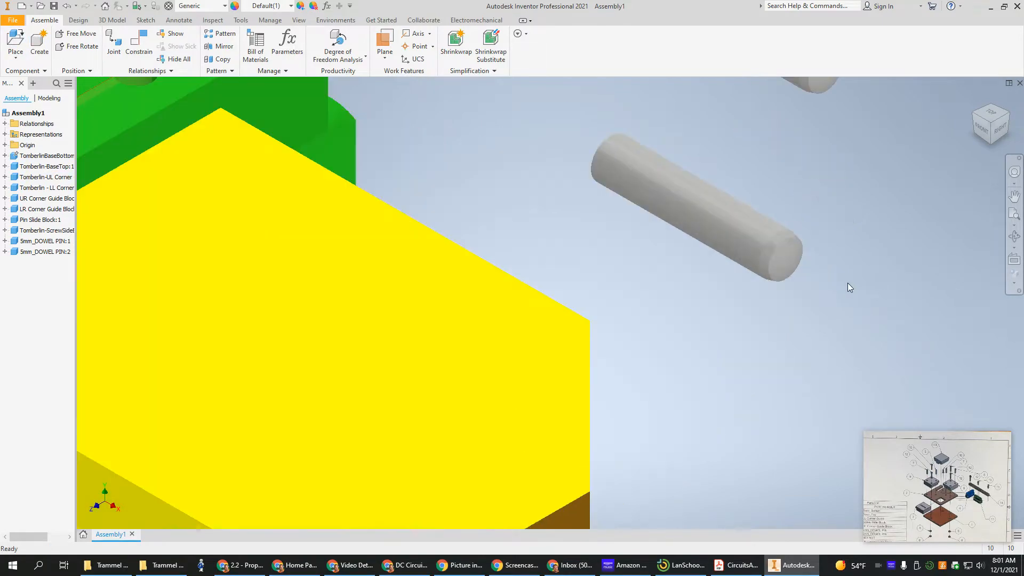
scroll(821, 276, "up", 5)
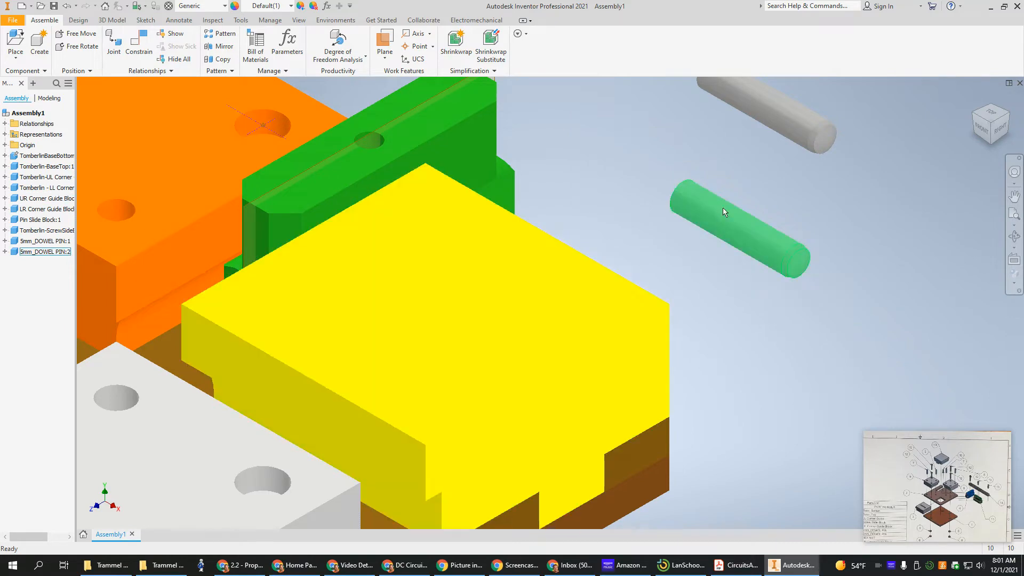
scroll(815, 330, "up", 5)
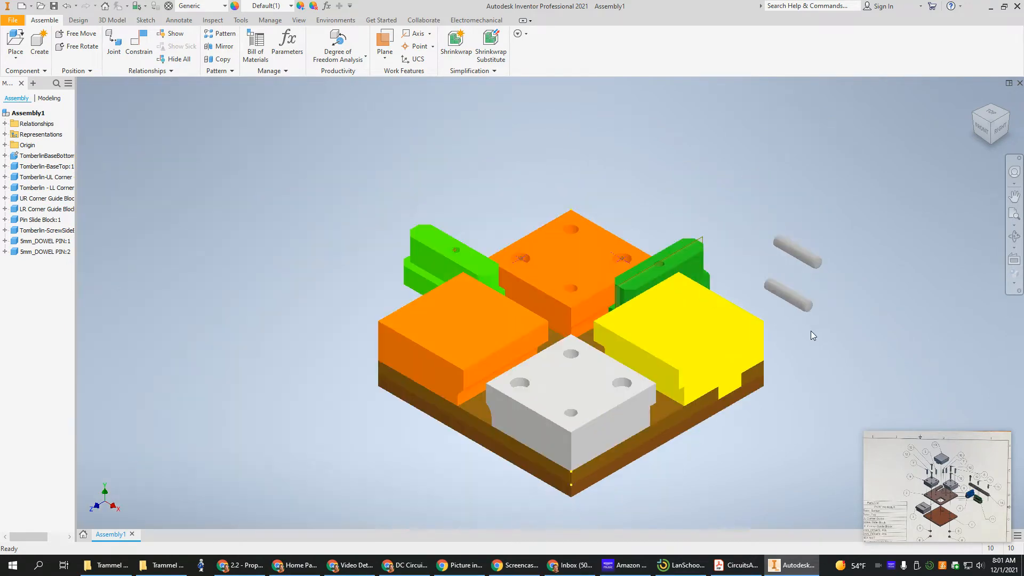
scroll(811, 331, "down", 3)
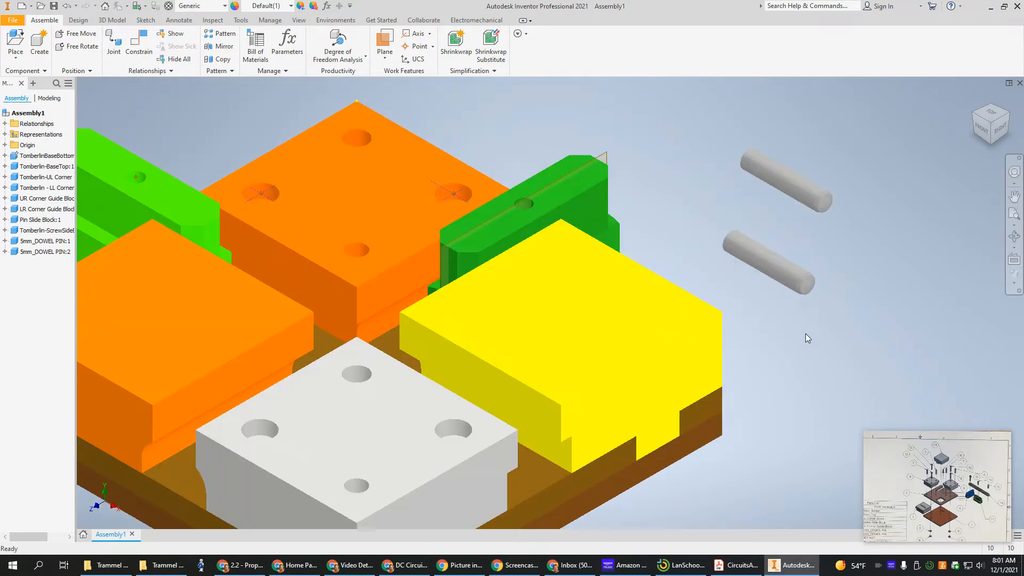
left_click(138, 44)
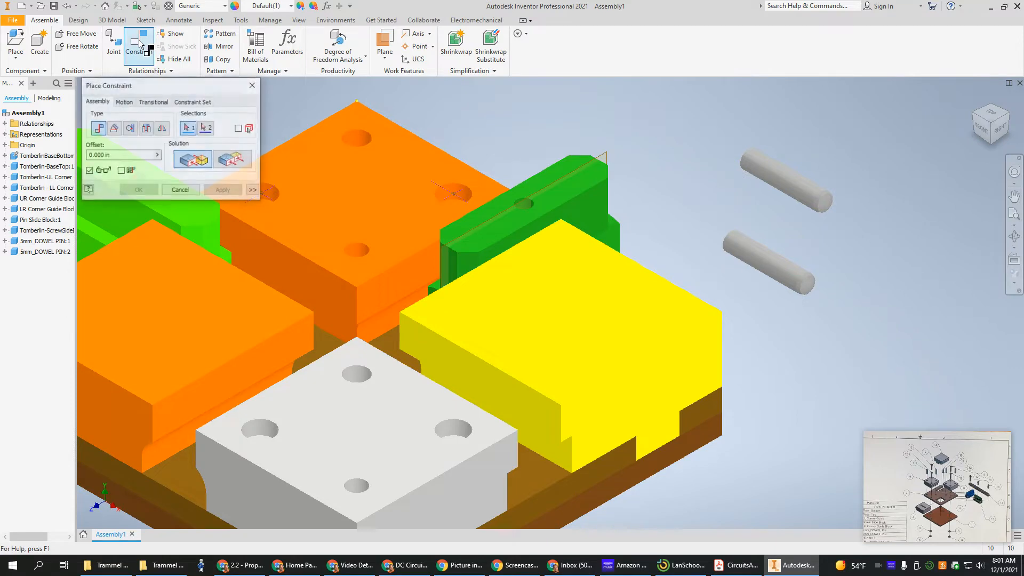
left_click(145, 129)
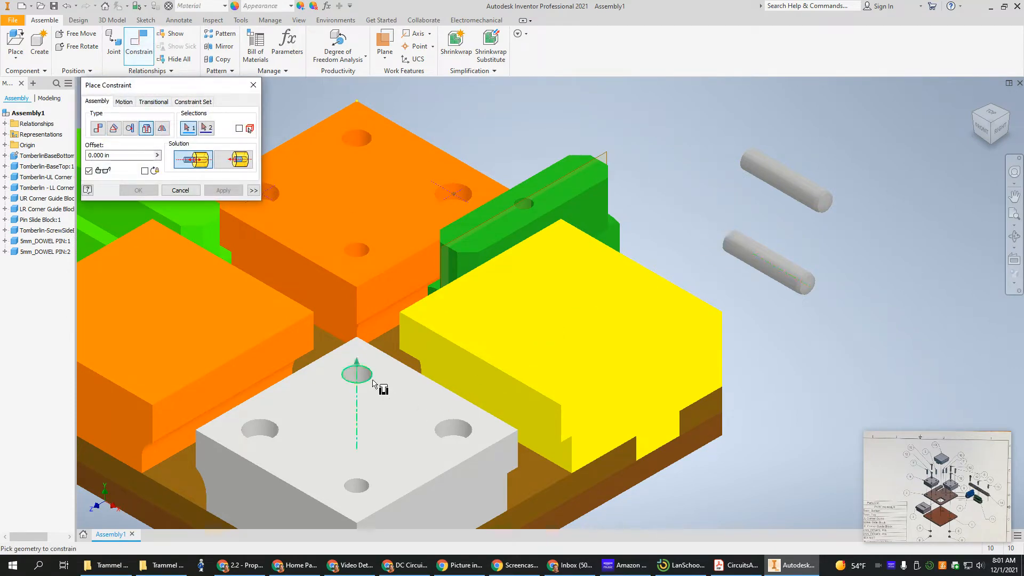
left_click(726, 241)
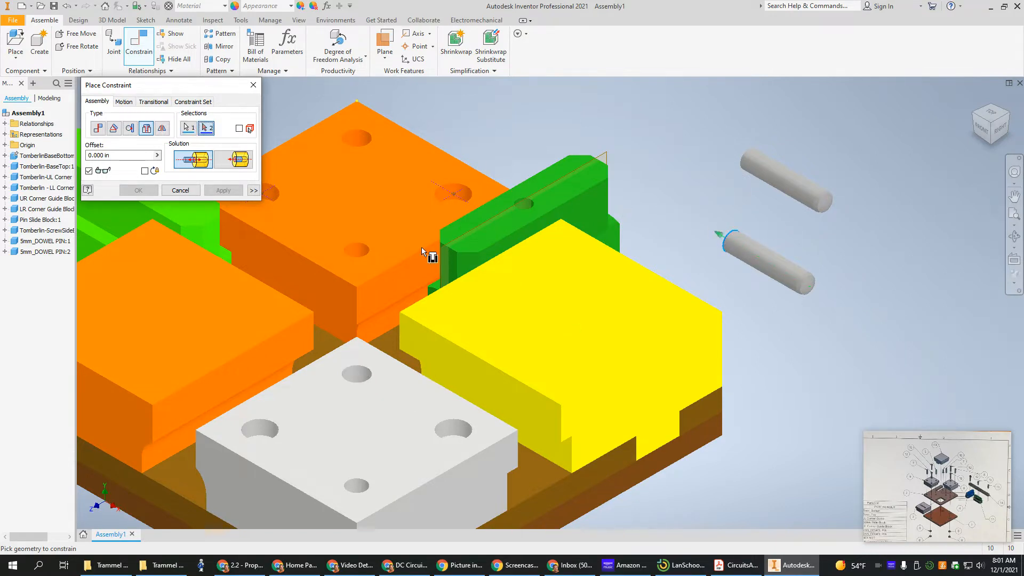
left_click(357, 255)
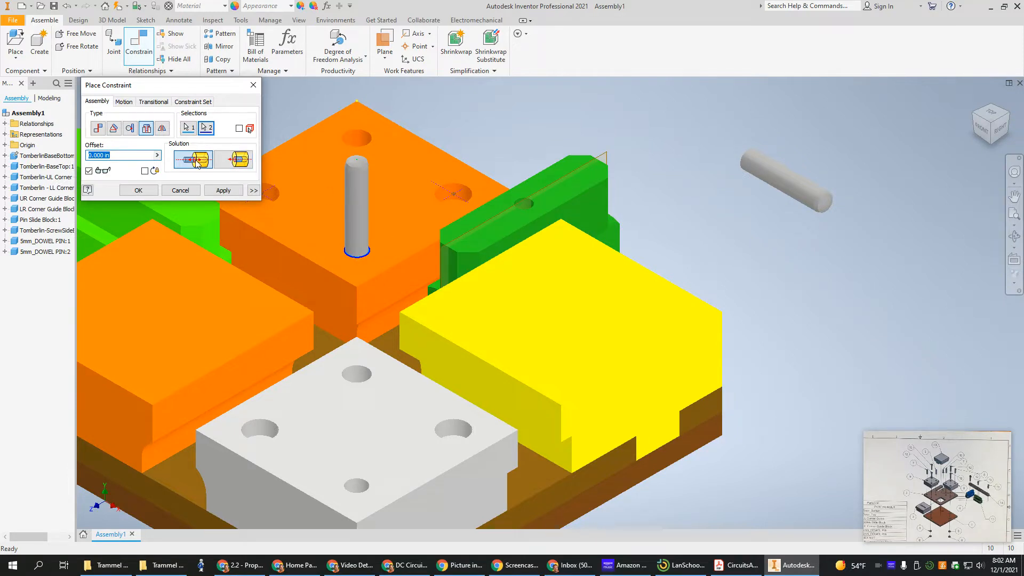
left_click(229, 164)
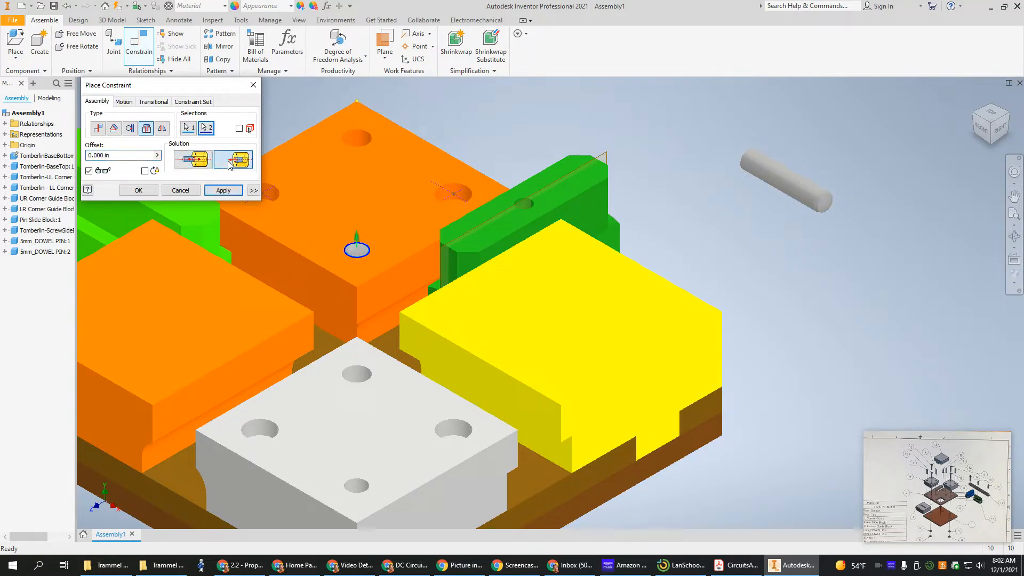
left_click(223, 191)
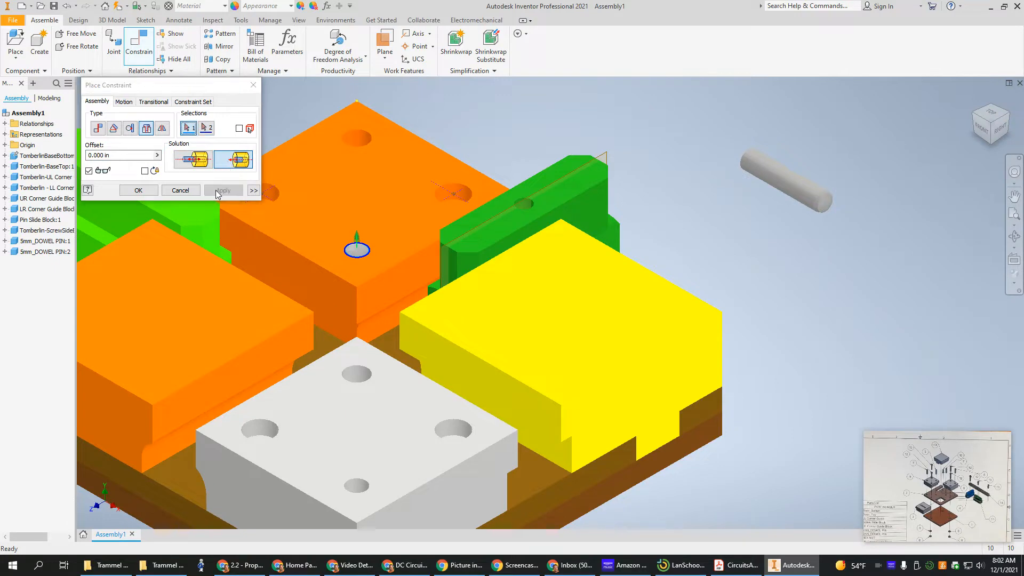
Step: Constrain the other 5 mm dowel pin into the front small hole of the white corner guide block with an aligned Insert constraint
left_click(743, 160)
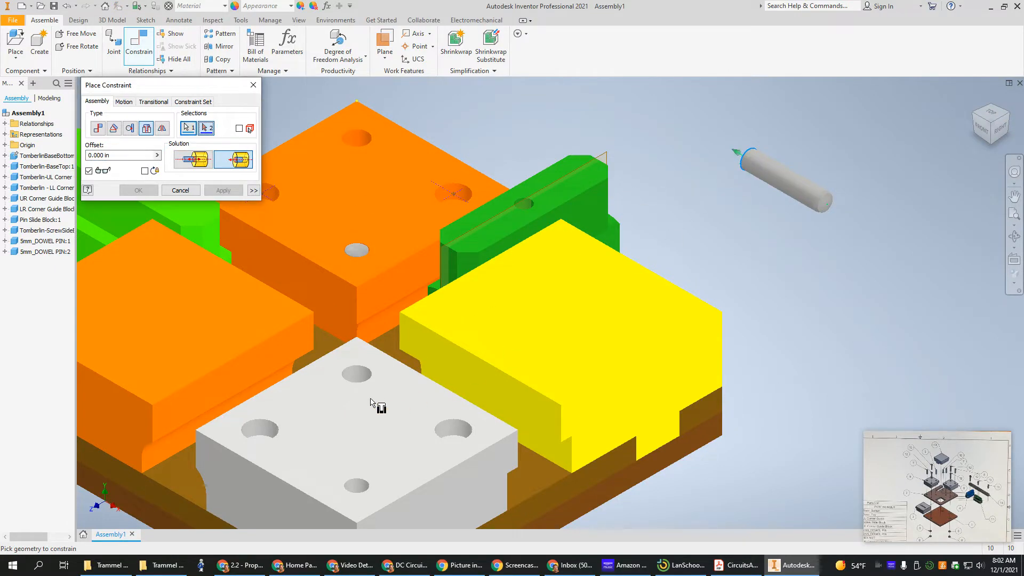
left_click(362, 484)
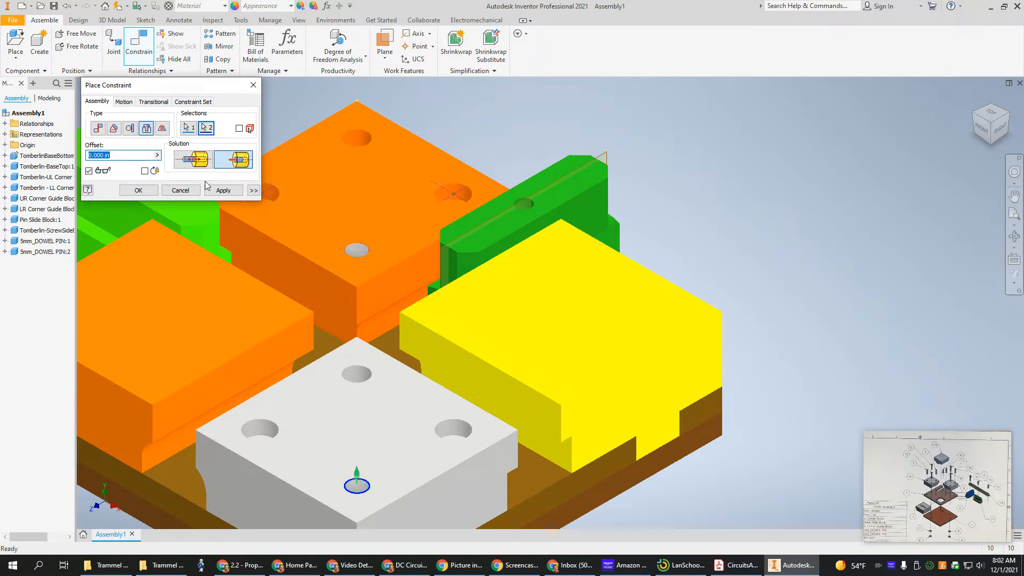
left_click(200, 162)
left_click(231, 161)
left_click(150, 192)
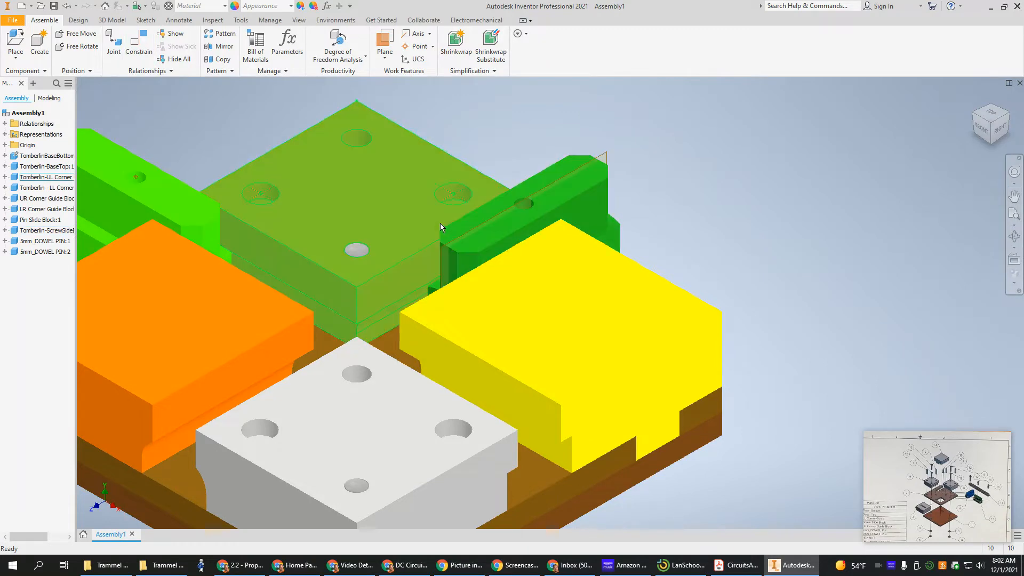
mouse_move(456, 240)
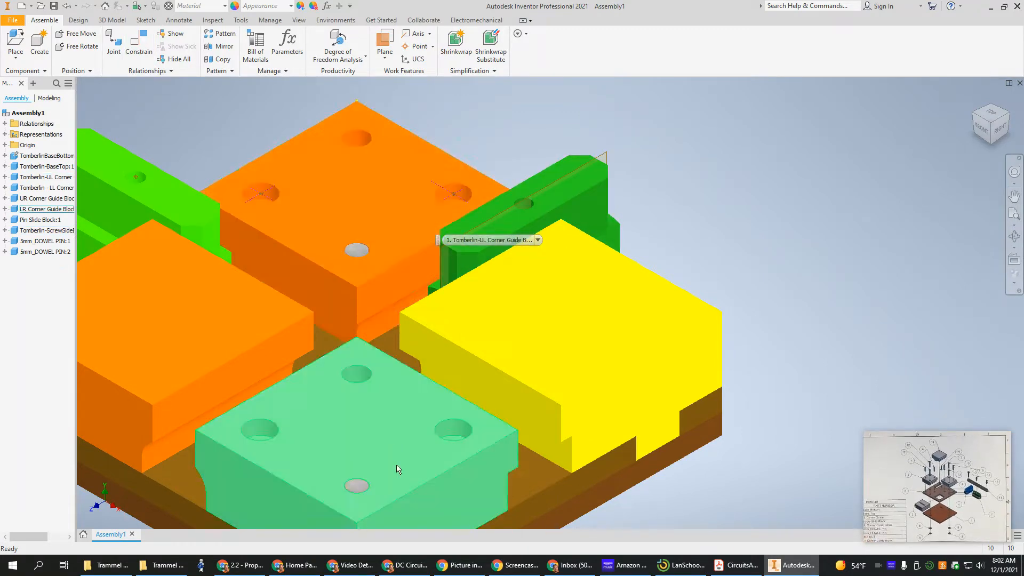
Step: Place two 6mm_DOWEL PIN parts in the empty space beside the assembly
left_click(15, 43)
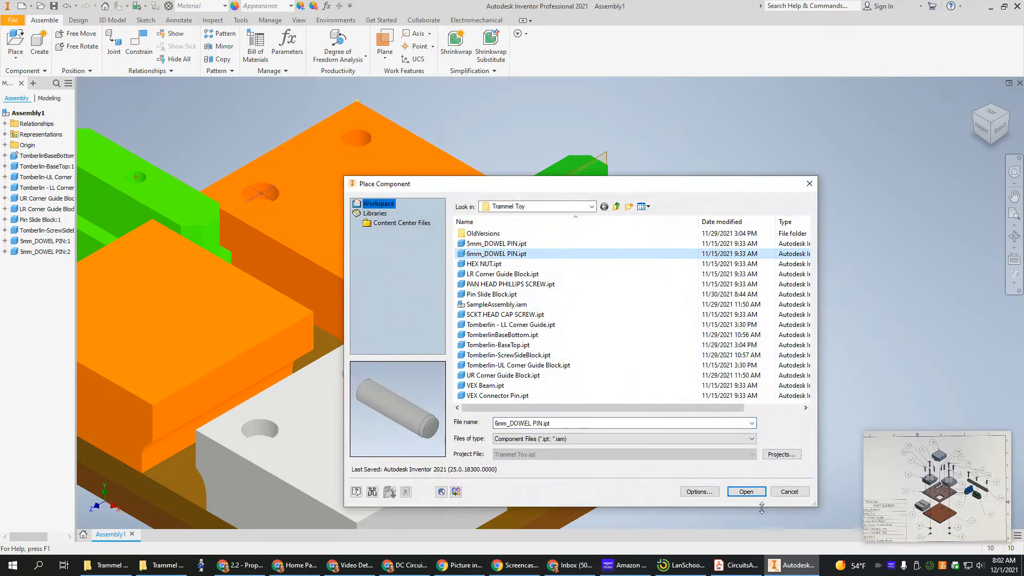
left_click(746, 492)
left_click(824, 183)
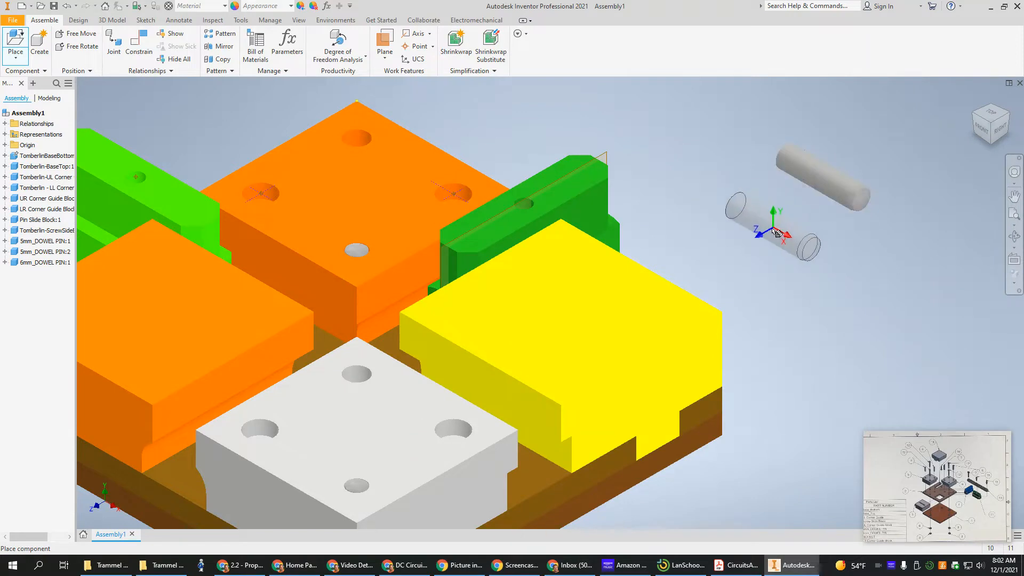
left_click(772, 229)
key("Escape")
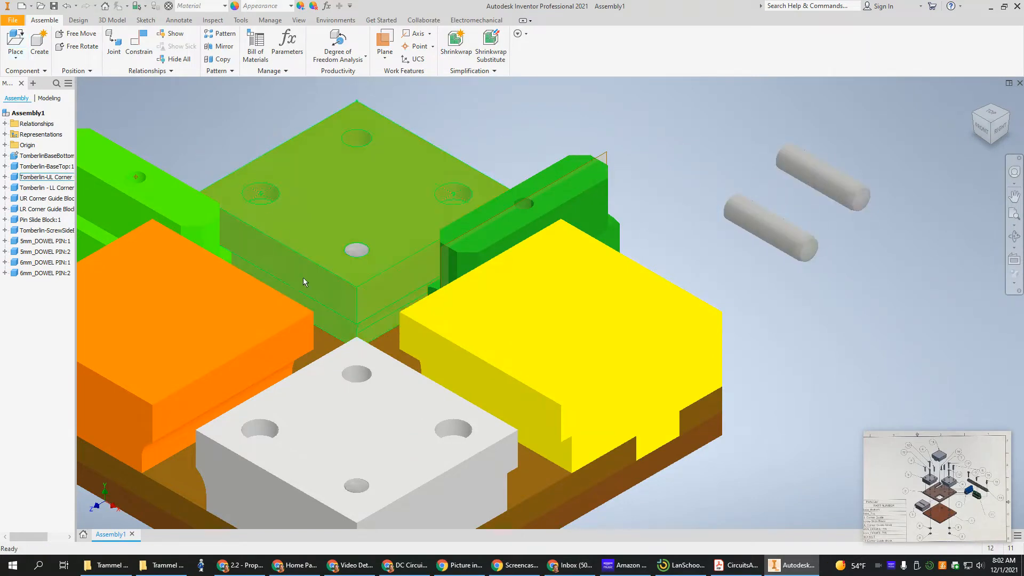
Step: Constrain one 6 mm dowel pin into the rear hole of the orange upper-left guide block with an aligned Insert constraint
left_click(146, 47)
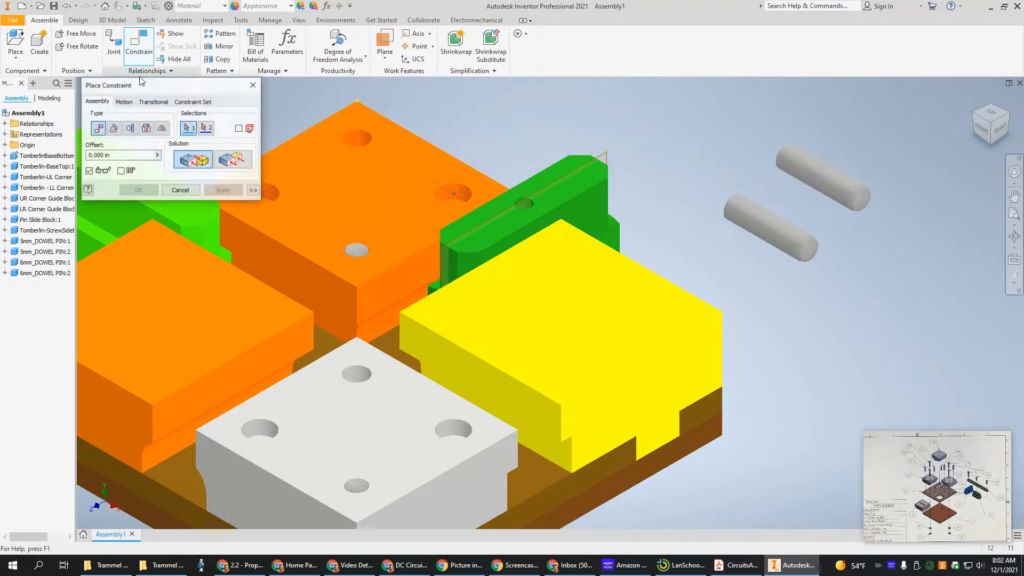
left_click(146, 128)
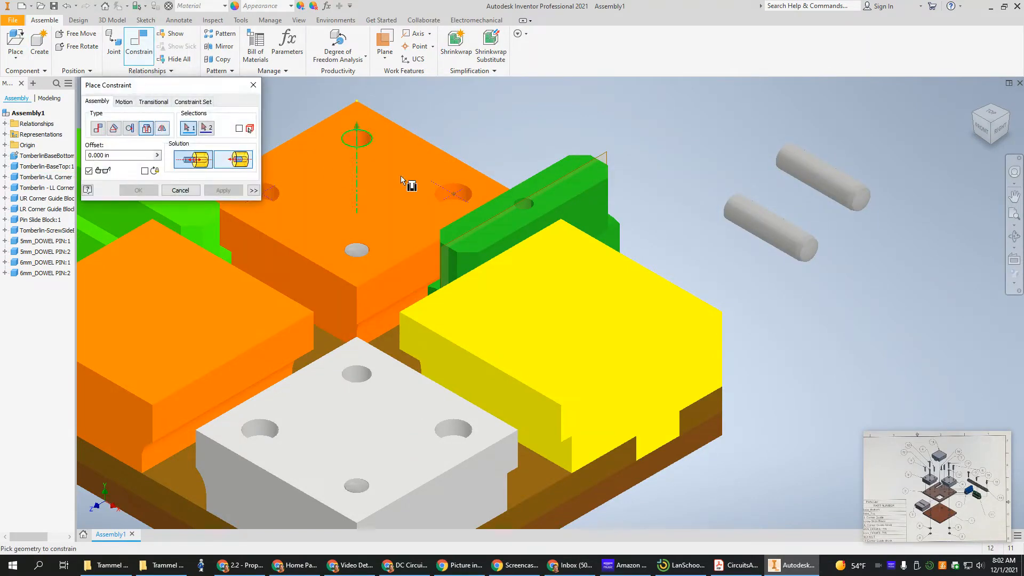
left_click(730, 211)
left_click(370, 144)
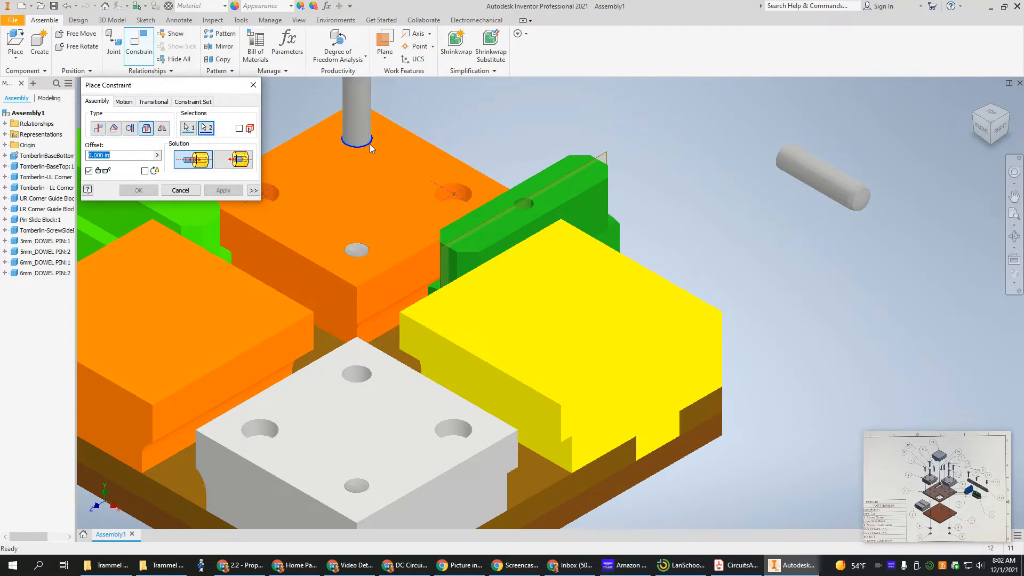
left_click(248, 163)
left_click(224, 190)
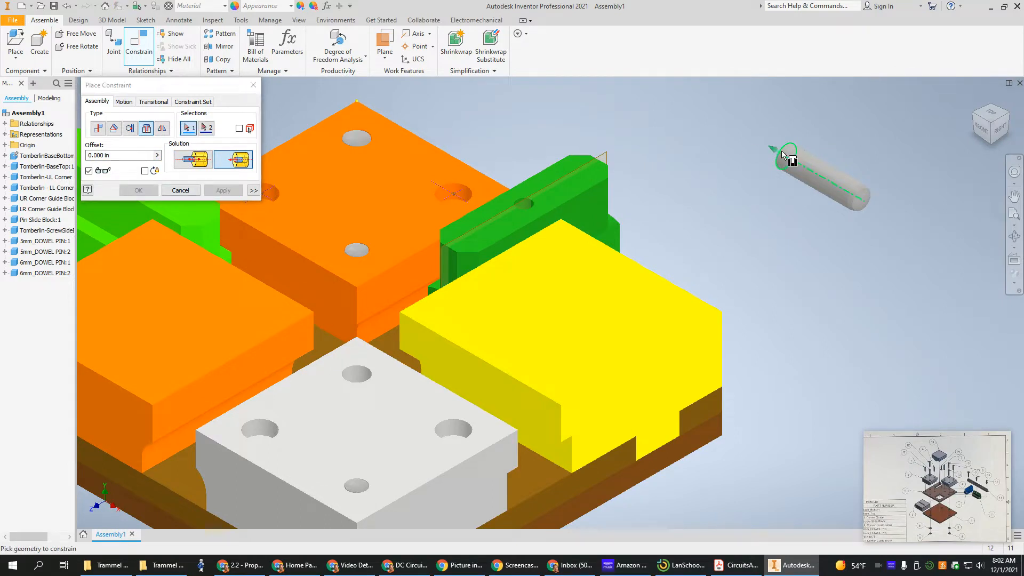
left_click(859, 192)
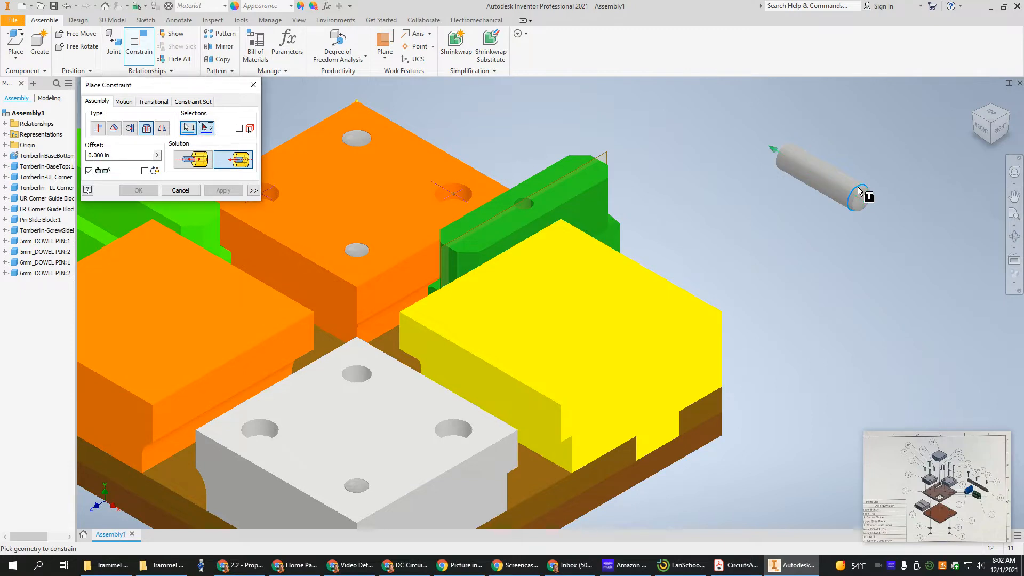
left_click(366, 382)
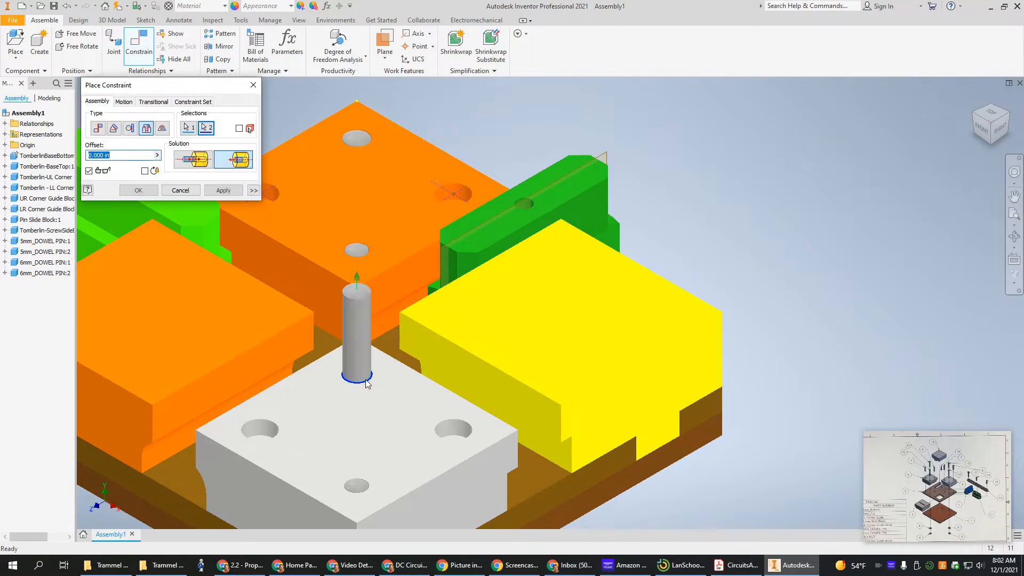
left_click(235, 166)
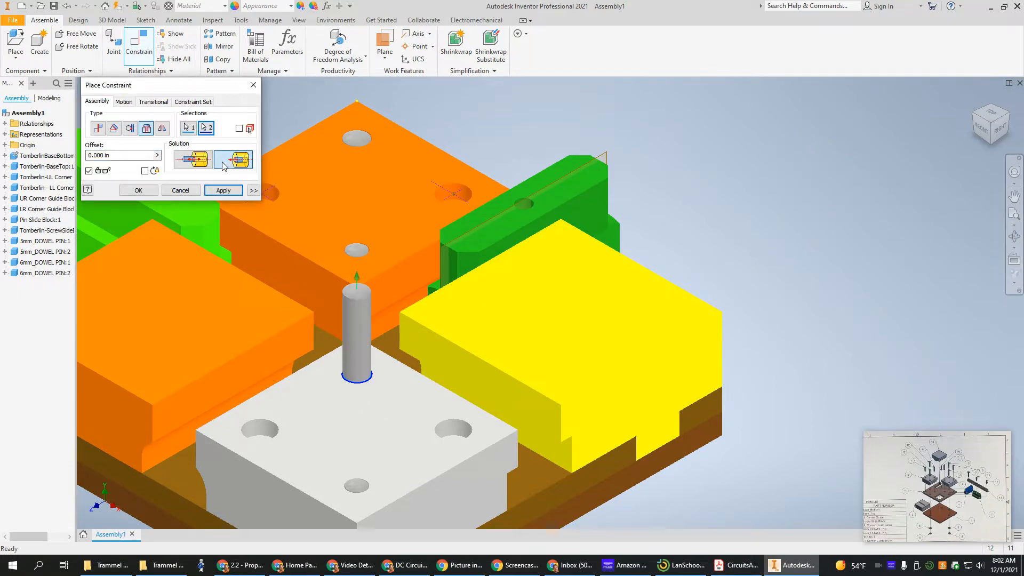
left_click(193, 160)
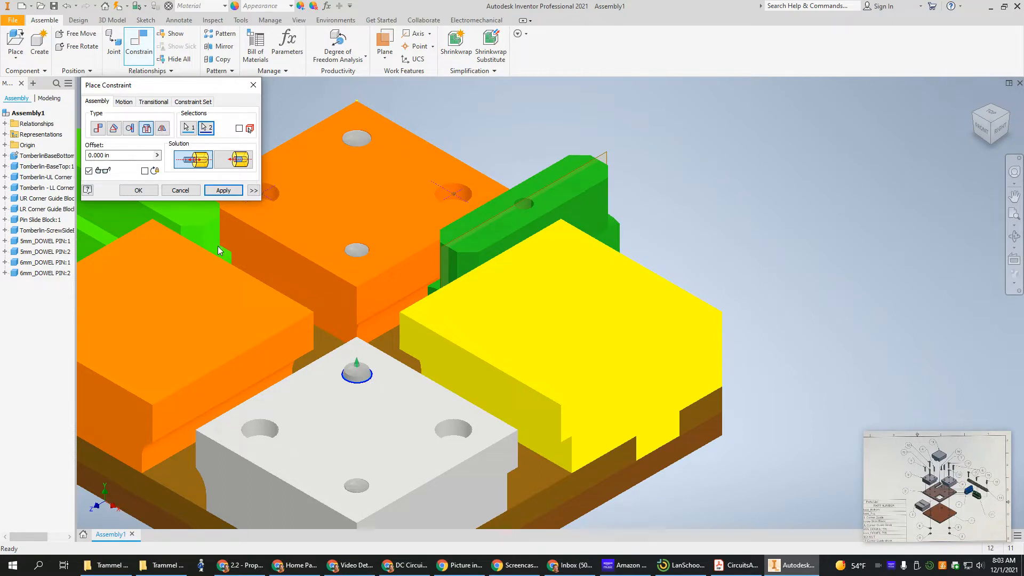
left_click(180, 191)
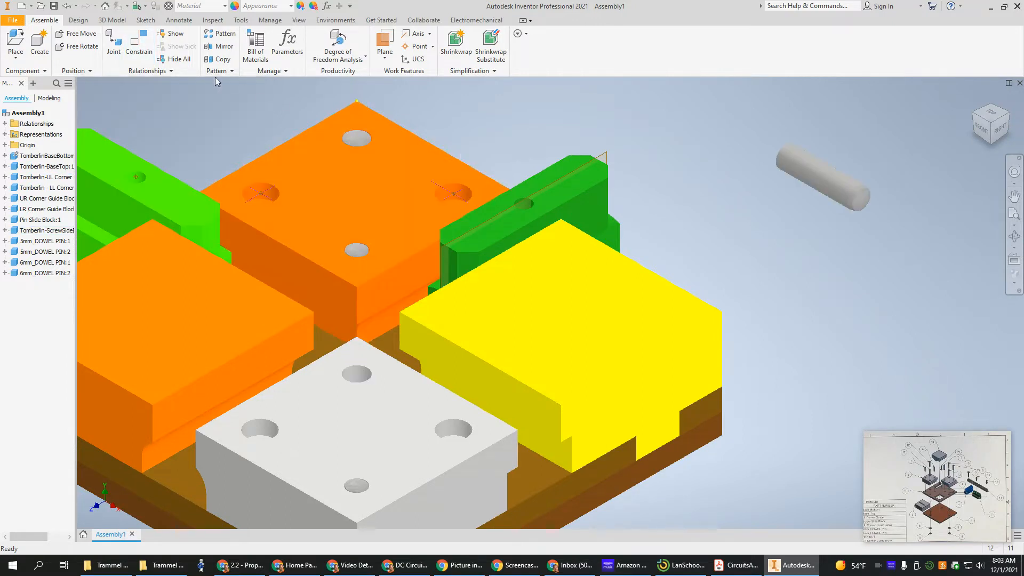
Step: Constrain the remaining 6 mm dowel pin into the rear hole of the white corner guide block with an aligned Insert constraint
left_click(136, 44)
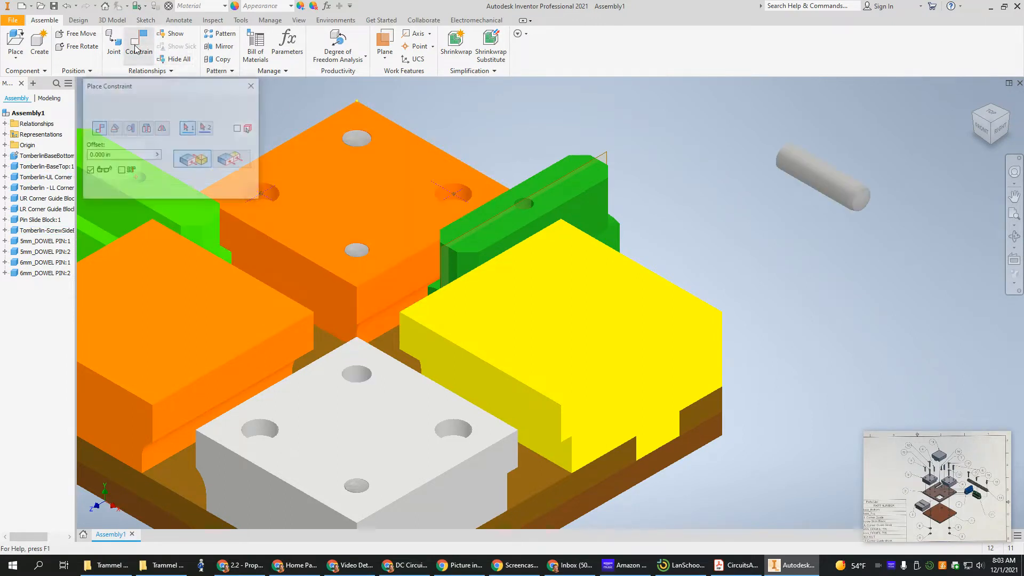
left_click(146, 129)
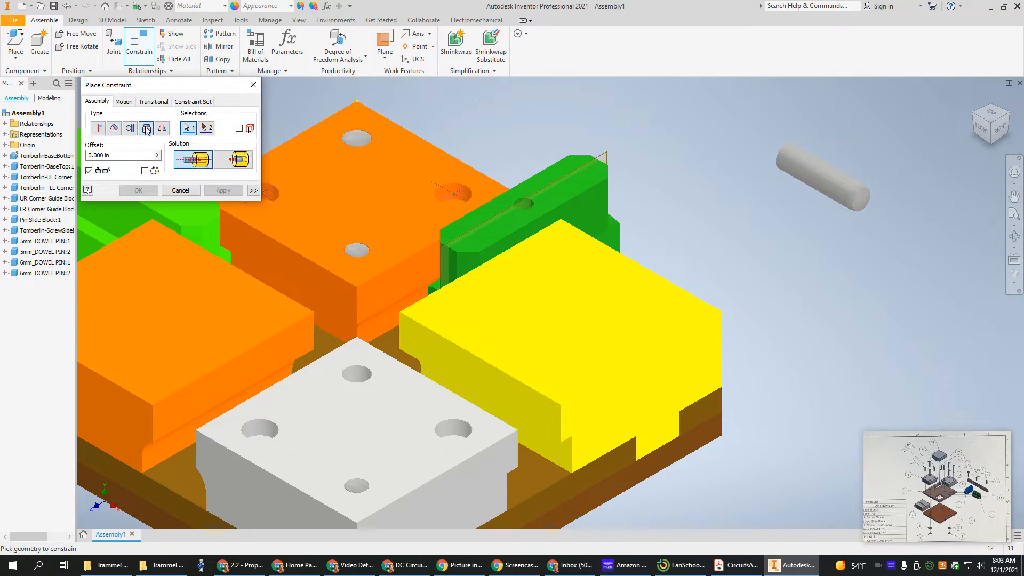
left_click(778, 162)
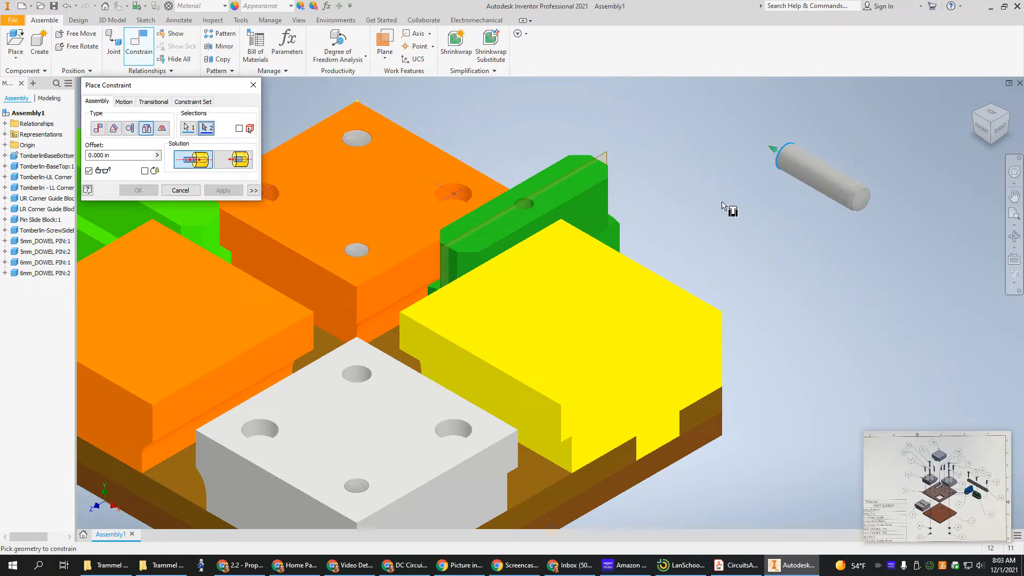
left_click(360, 369)
left_click(234, 162)
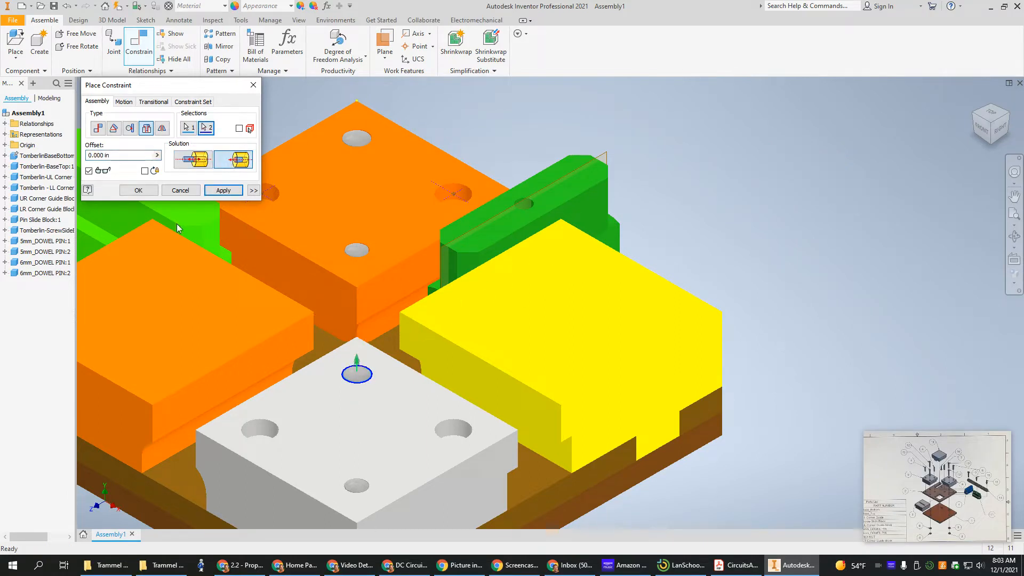
left_click(140, 190)
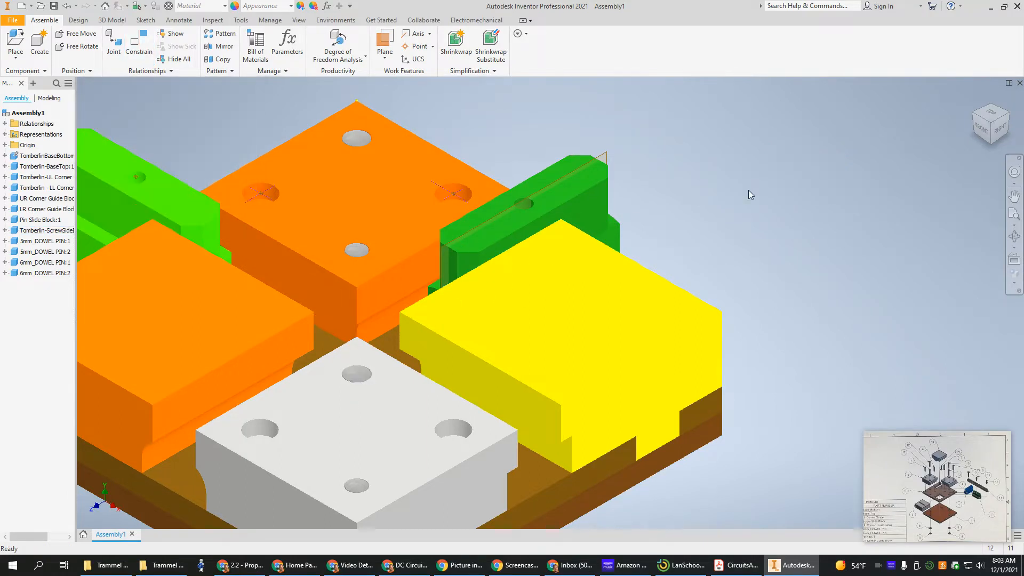
middle_click_drag(551, 304, 553, 332, "shift")
scroll(507, 379, "down", 4)
middle_click_drag(502, 388, 492, 351, "shift")
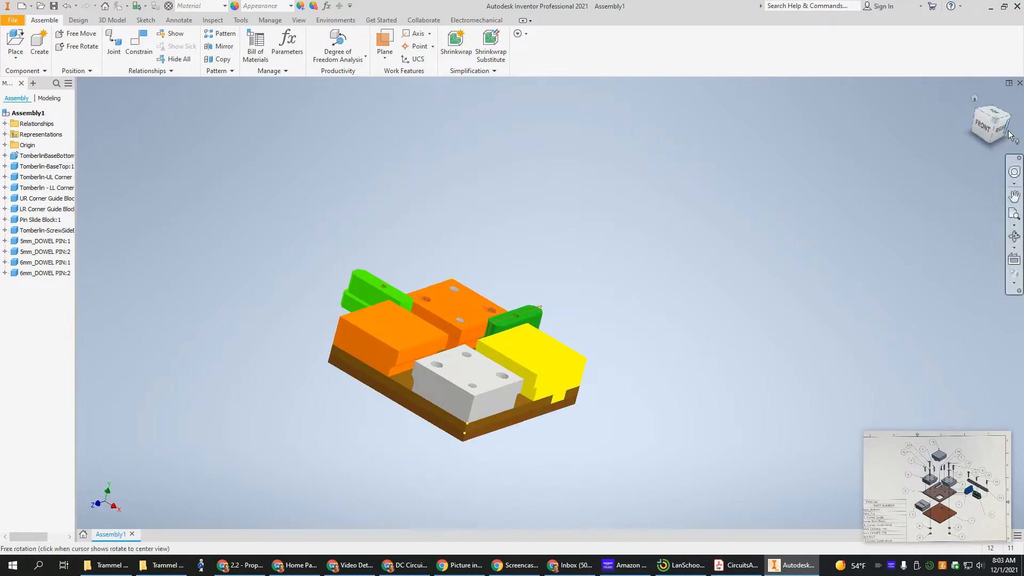
Step: Place four SCKT HEAD CAP SCREW parts in the empty space beside the assembly
left_click(975, 99)
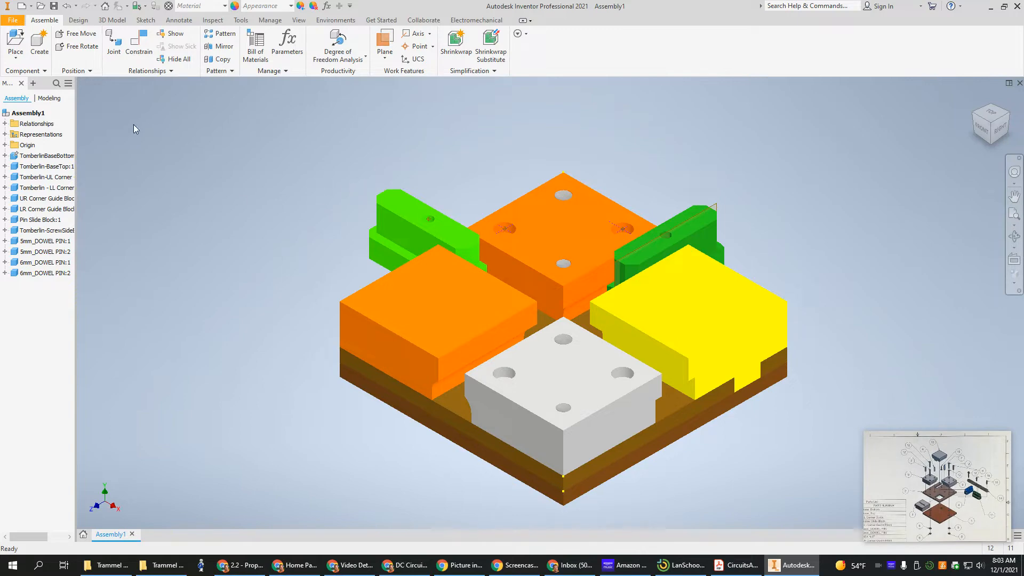
left_click(15, 43)
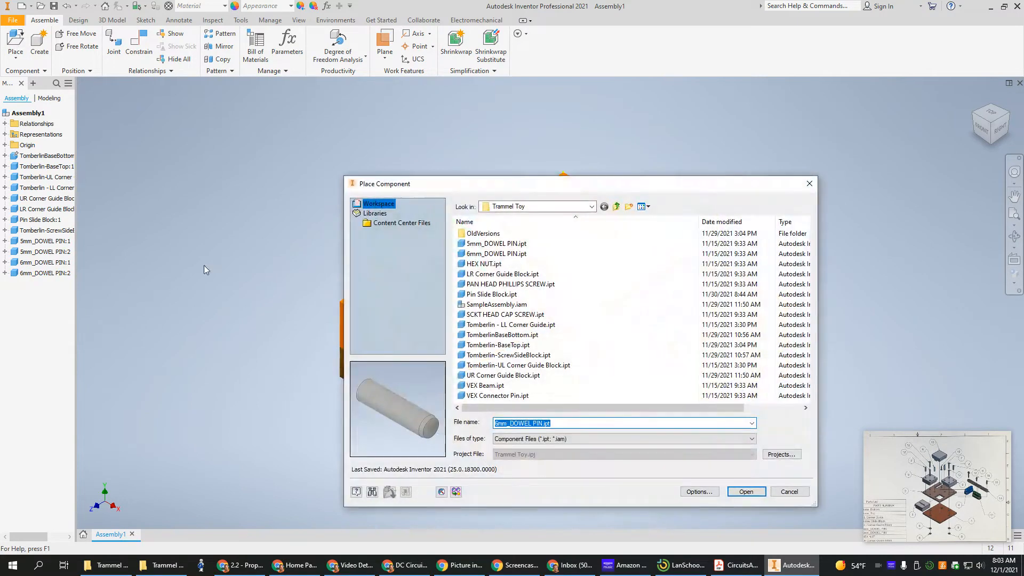
left_click(505, 314)
left_click(745, 489)
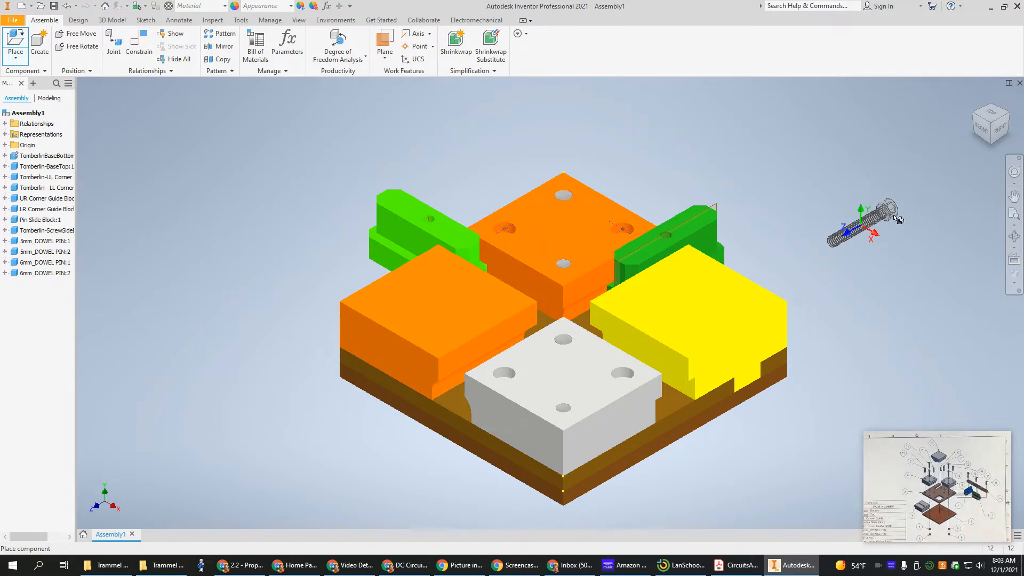
left_click(825, 182)
left_click(849, 213)
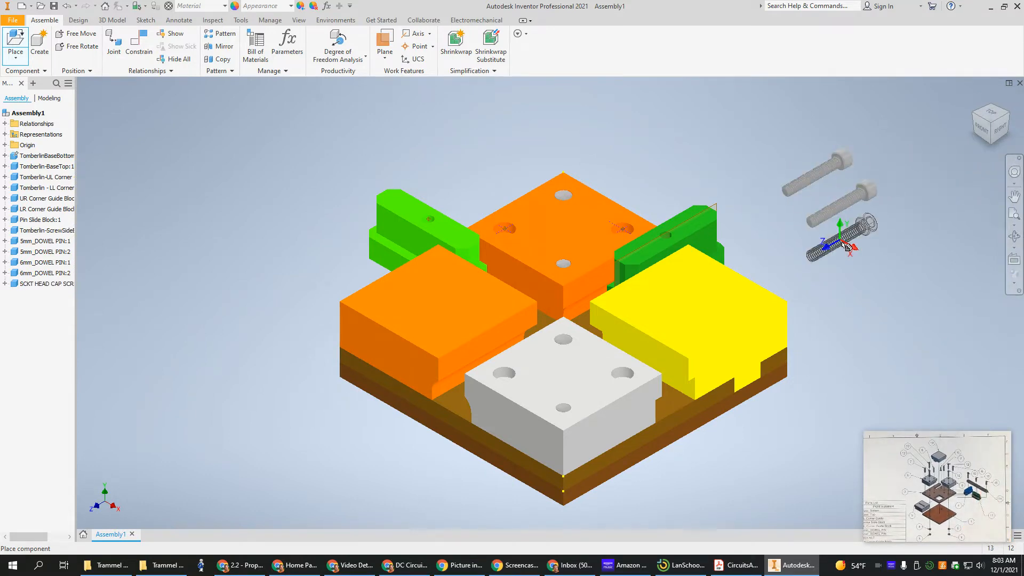
left_click(852, 250)
left_click(868, 290)
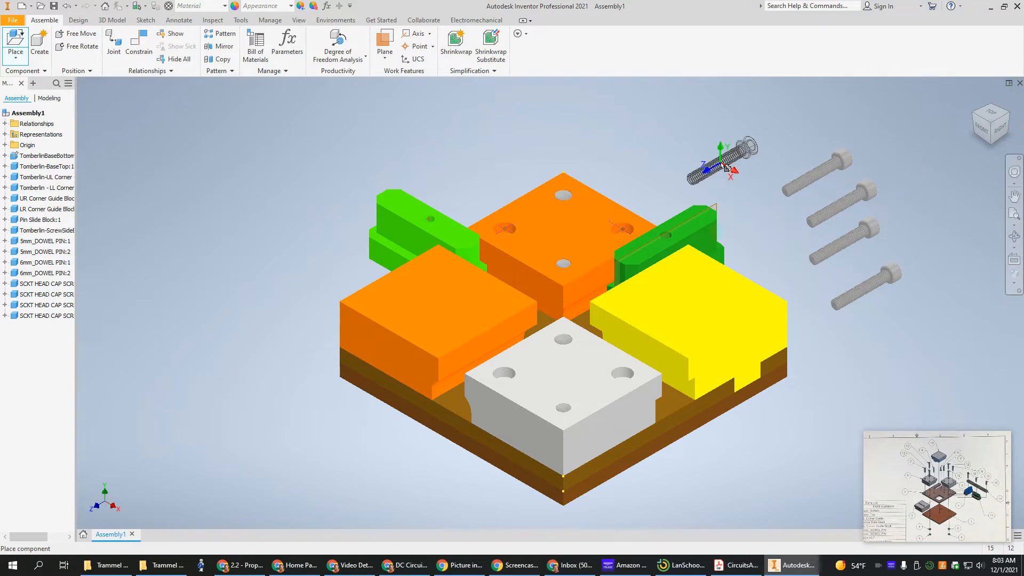
key("Escape")
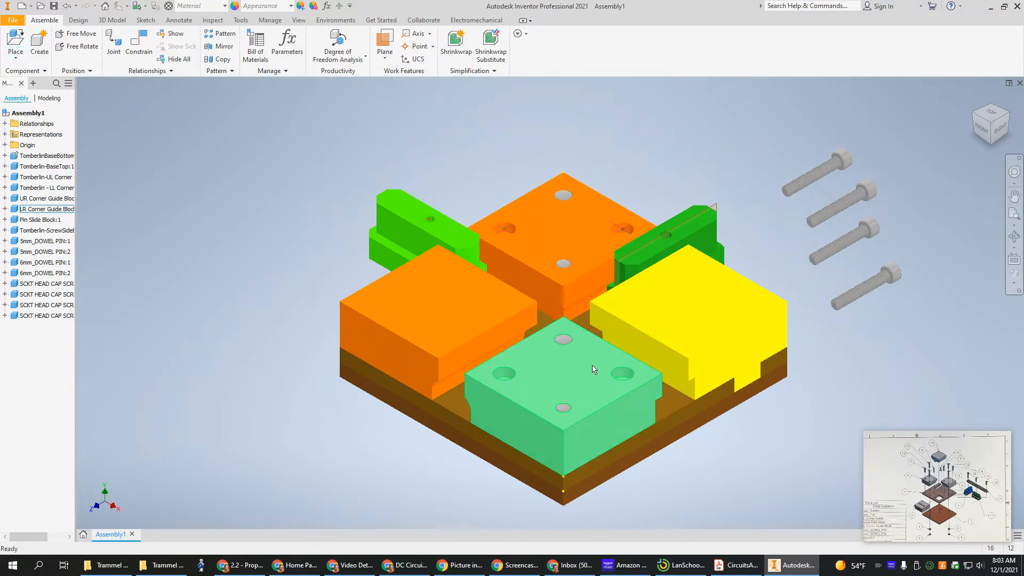
Step: Constrain one cap screw into the orange upper-left guide block's counterbored hole nearest the dark green slide block with an opposed Insert constraint
mouse_move(609, 382)
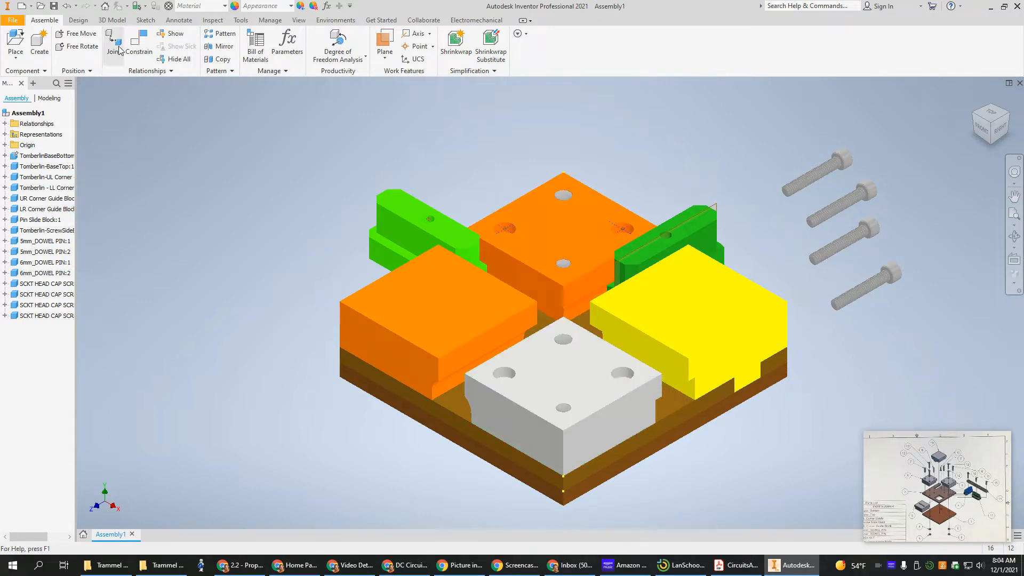
left_click(138, 44)
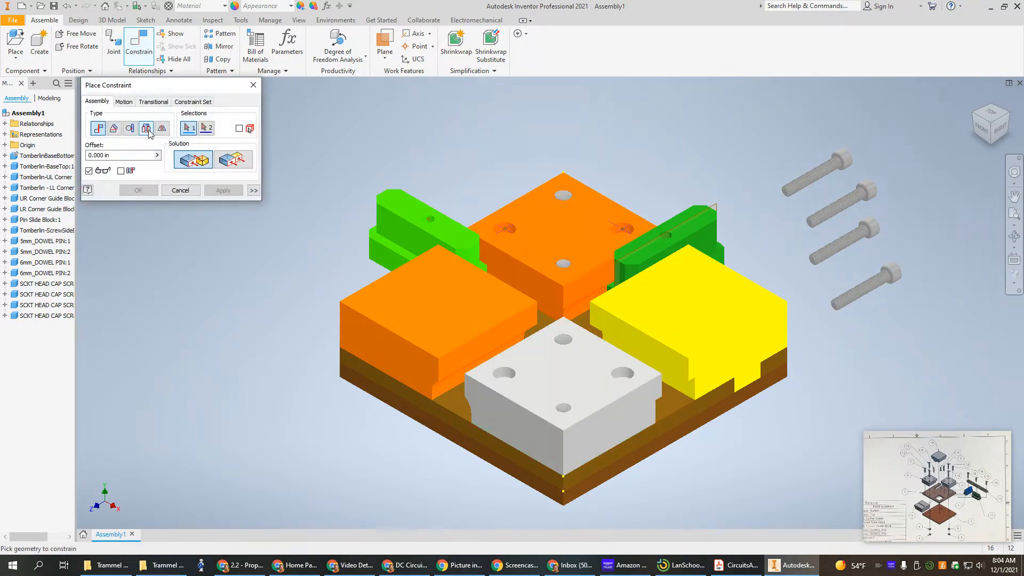
scroll(584, 307, "up", 5)
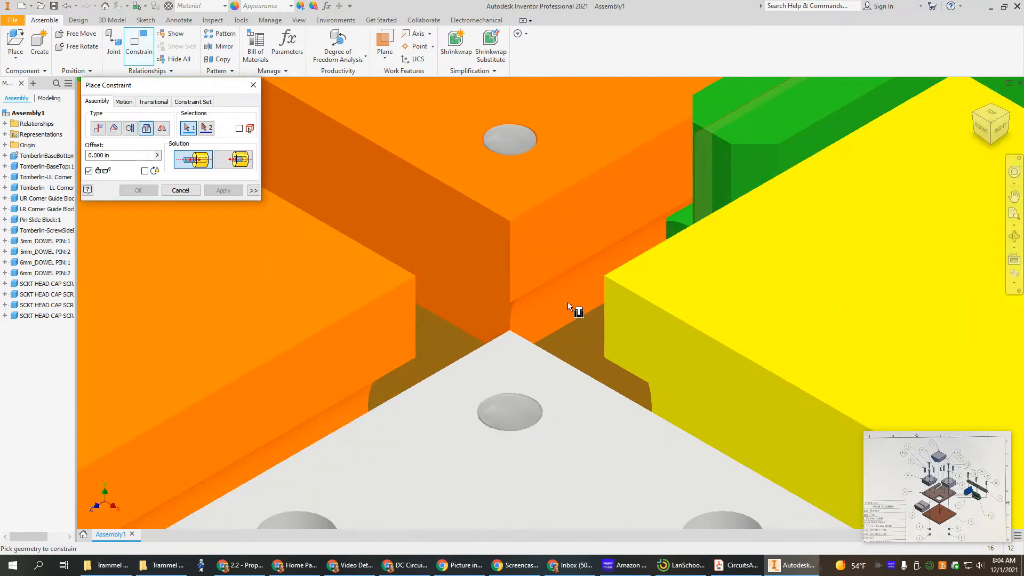
scroll(567, 302, "down", 5)
scroll(922, 158, "up", 5)
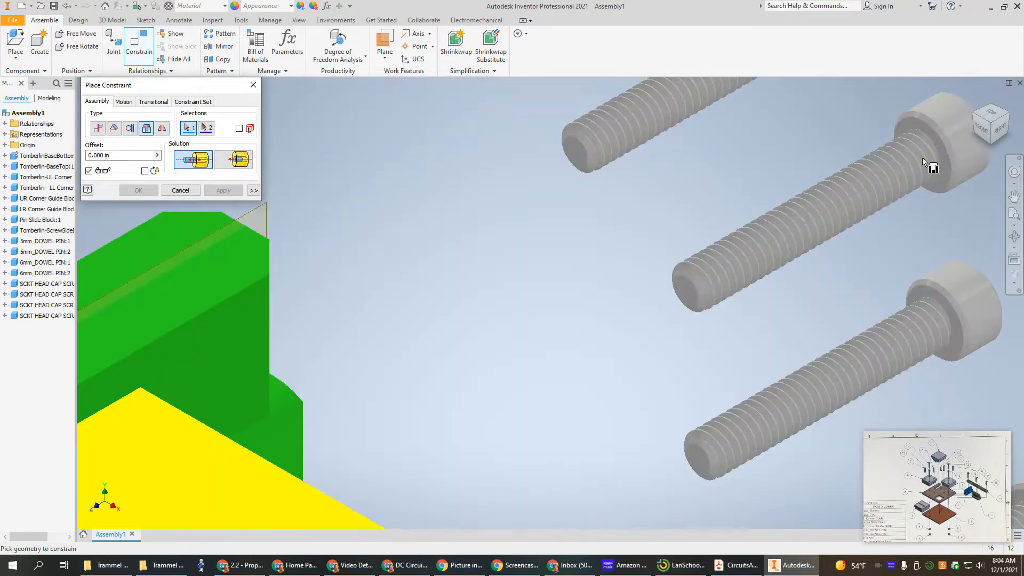
left_click(946, 154)
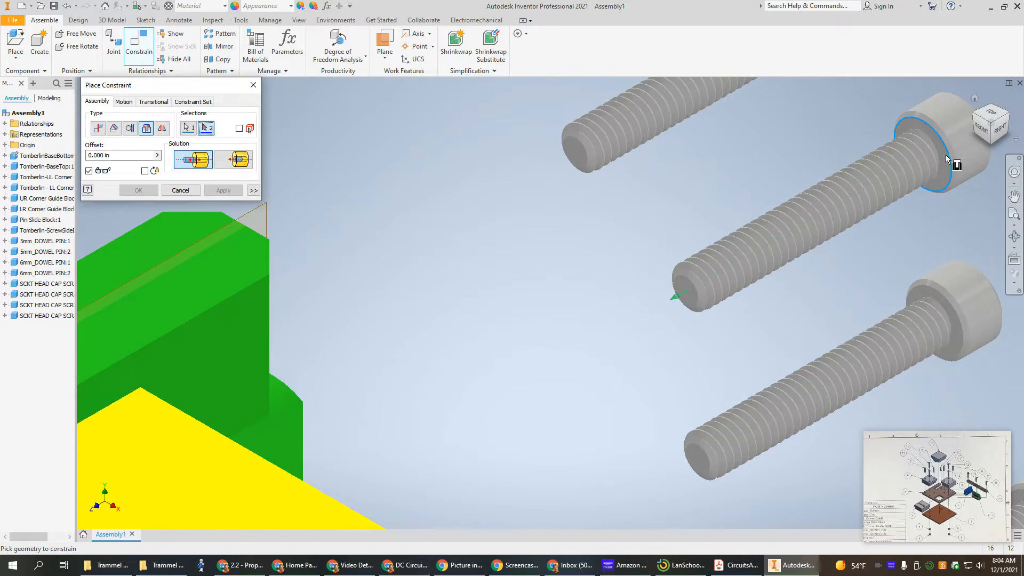
scroll(458, 295, "down", 5)
scroll(319, 290, "up", 5)
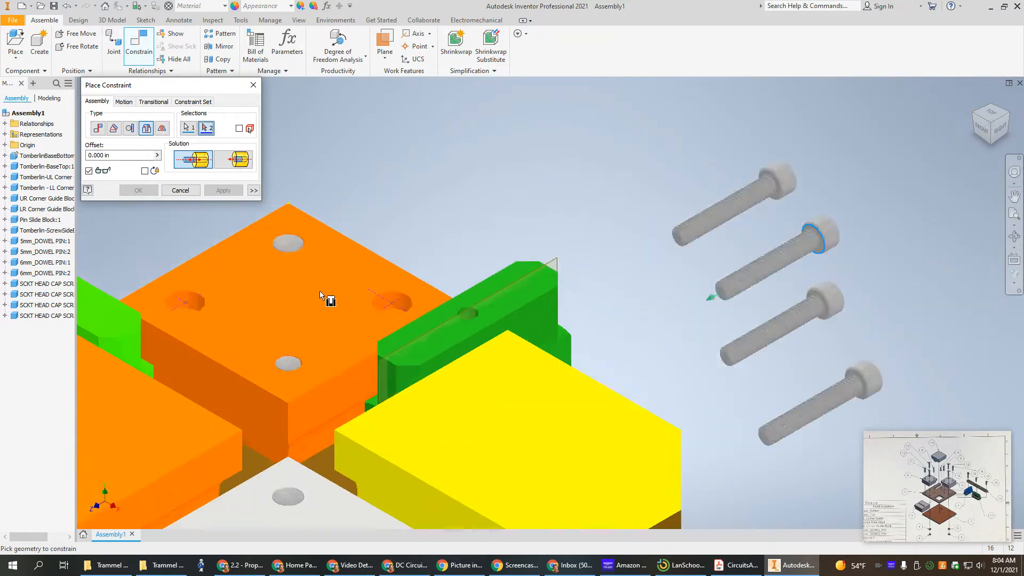
scroll(459, 325, "up", 3)
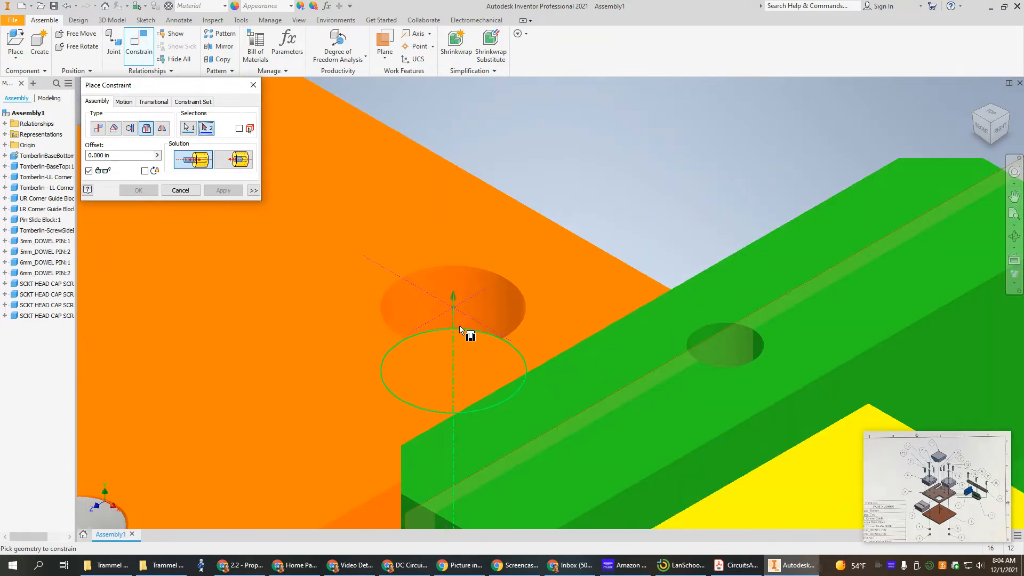
left_click(459, 325)
scroll(404, 307, "down", 5)
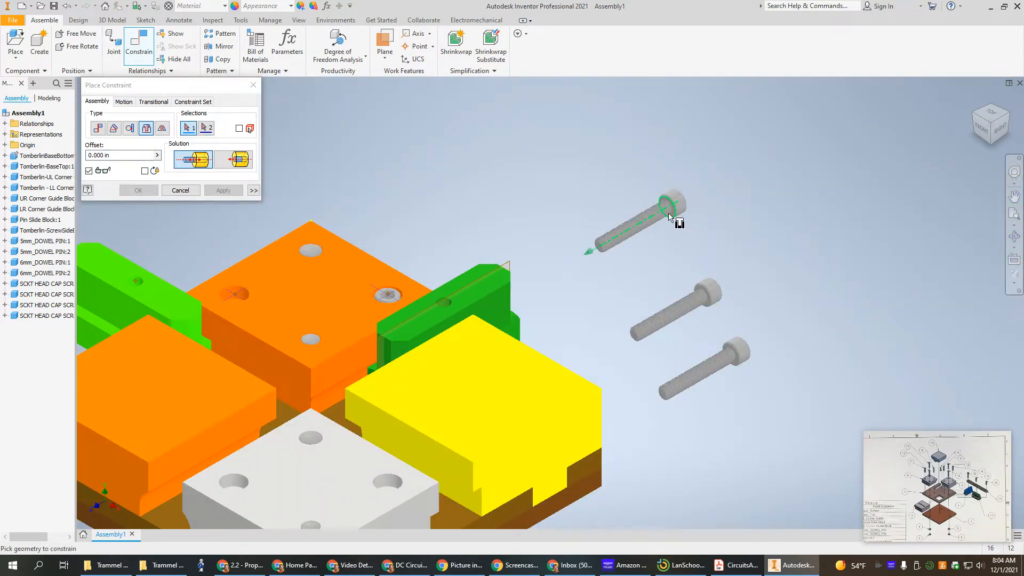
Step: Constrain a second cap screw into the orange block's counterbored hole nearest the light green slide block with an opposed Insert constraint
left_click(673, 214)
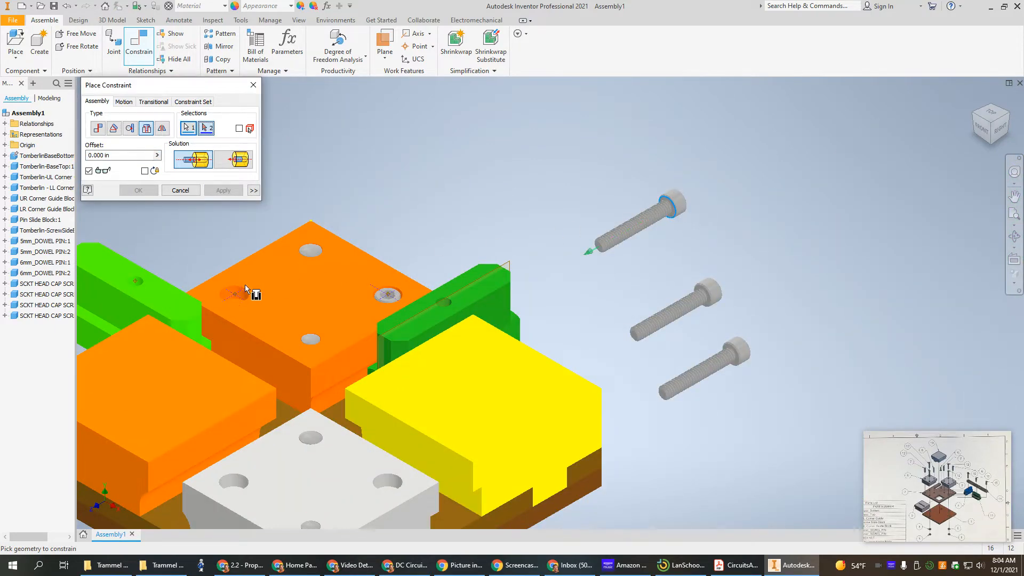
left_click(230, 298)
left_click(223, 190)
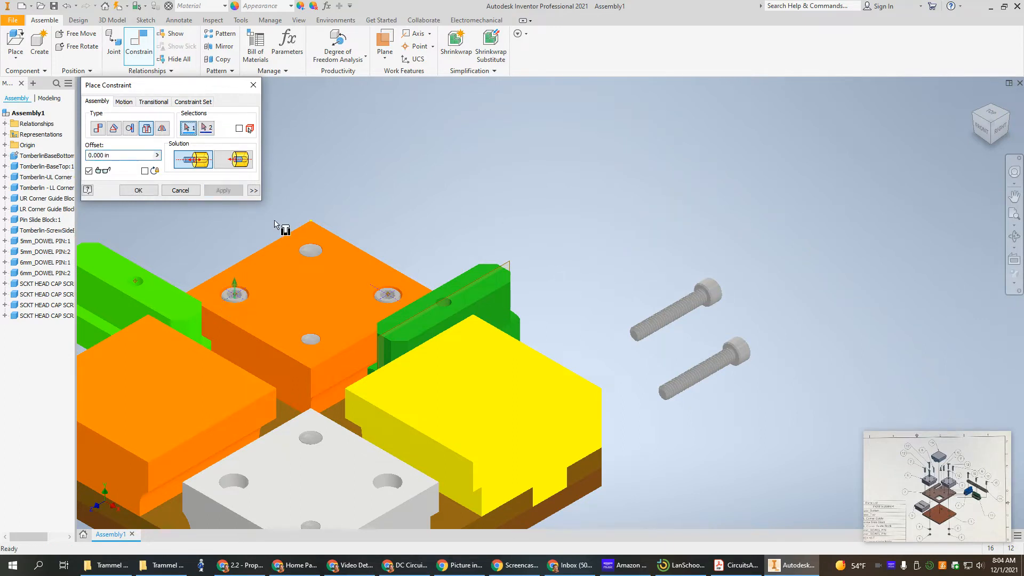
Step: Constrain the two remaining cap screws into the counterbored holes of the white corner guide block with opposed Insert constraints
left_click(710, 304)
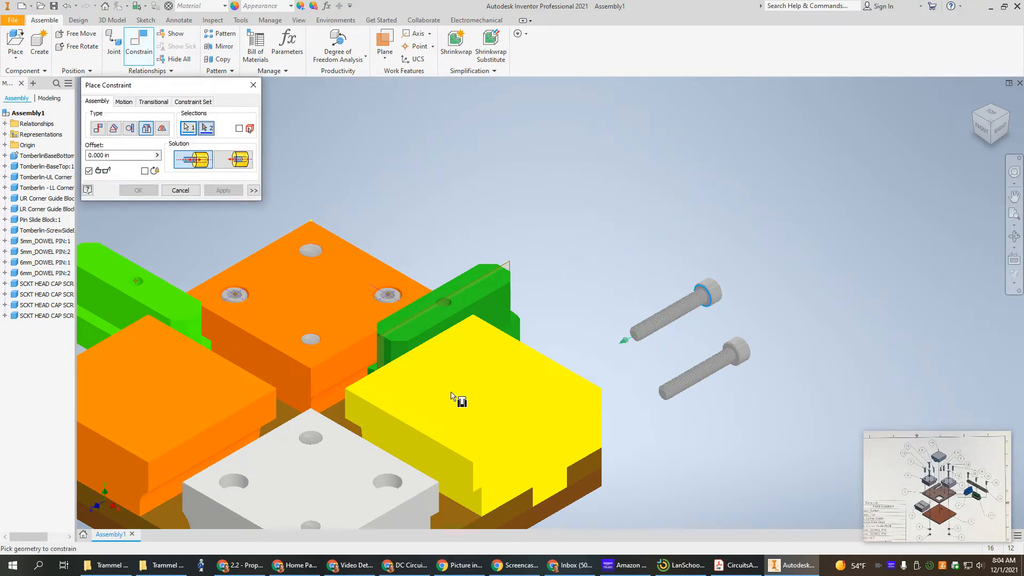
left_click(384, 479)
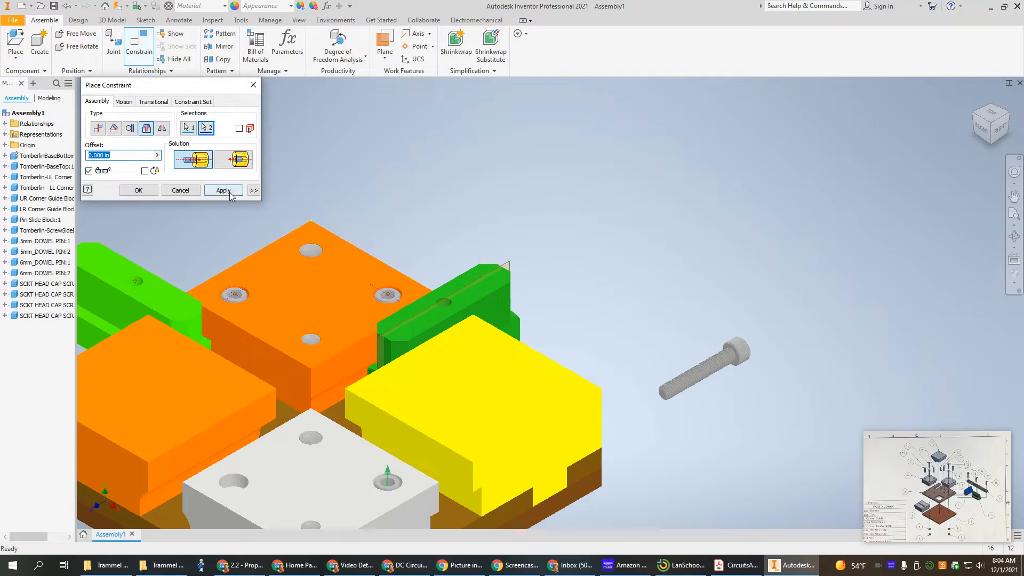
left_click(223, 190)
left_click(734, 353)
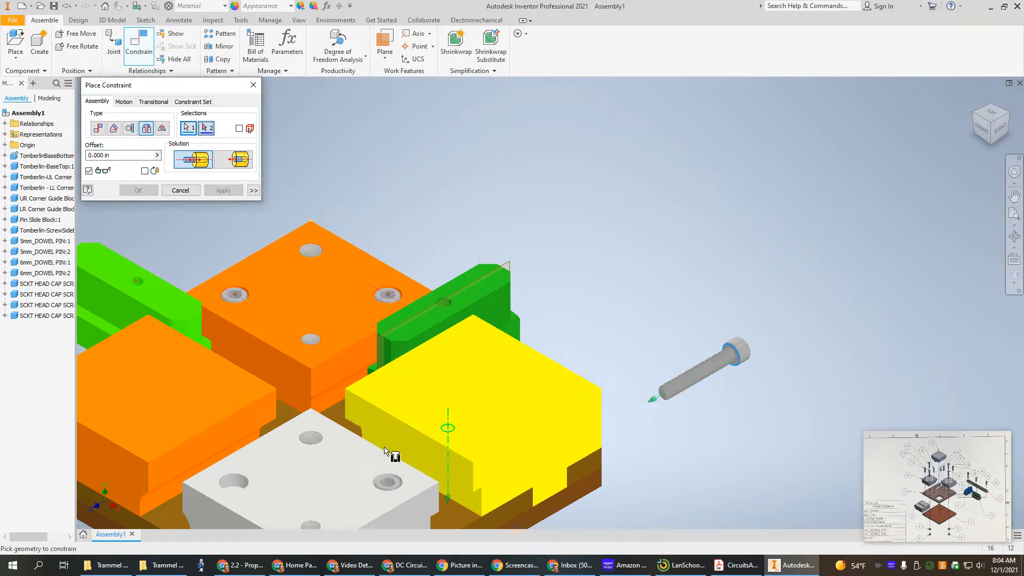
left_click(241, 487)
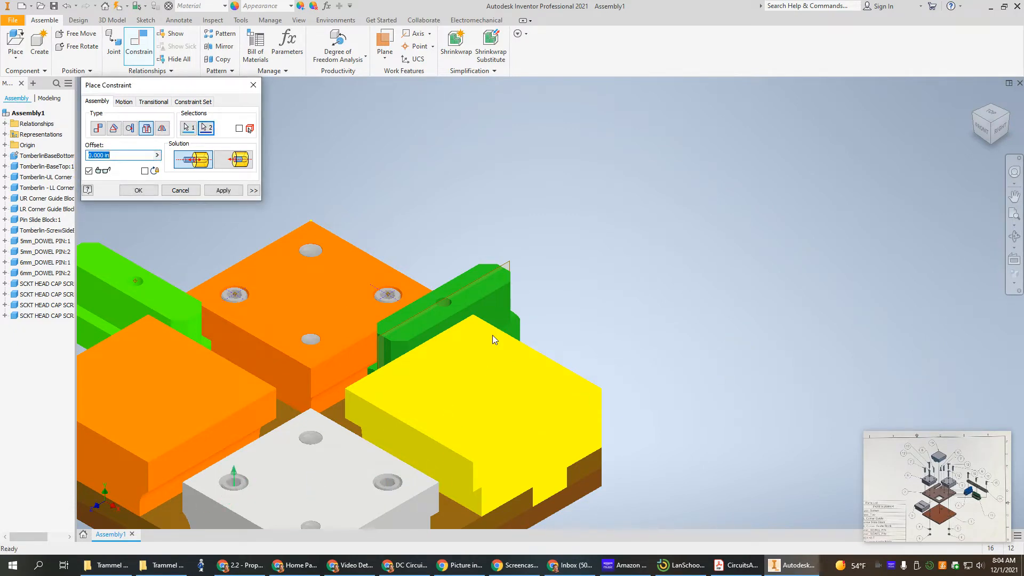
left_click(138, 191)
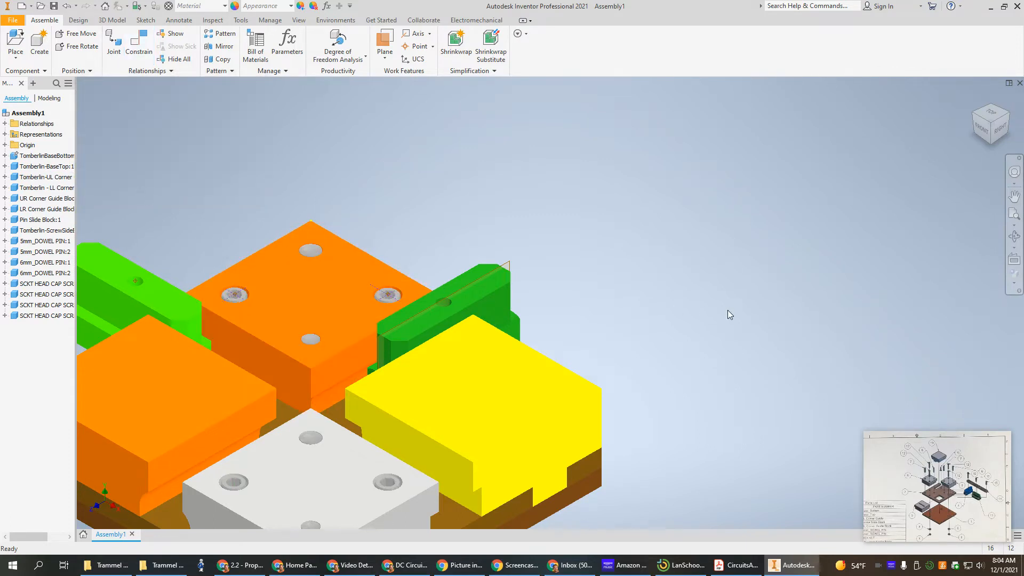
Step: Place four HEX NUT parts in the empty space beside the underside of the base
middle_click_drag(727, 314, 764, 220, "shift")
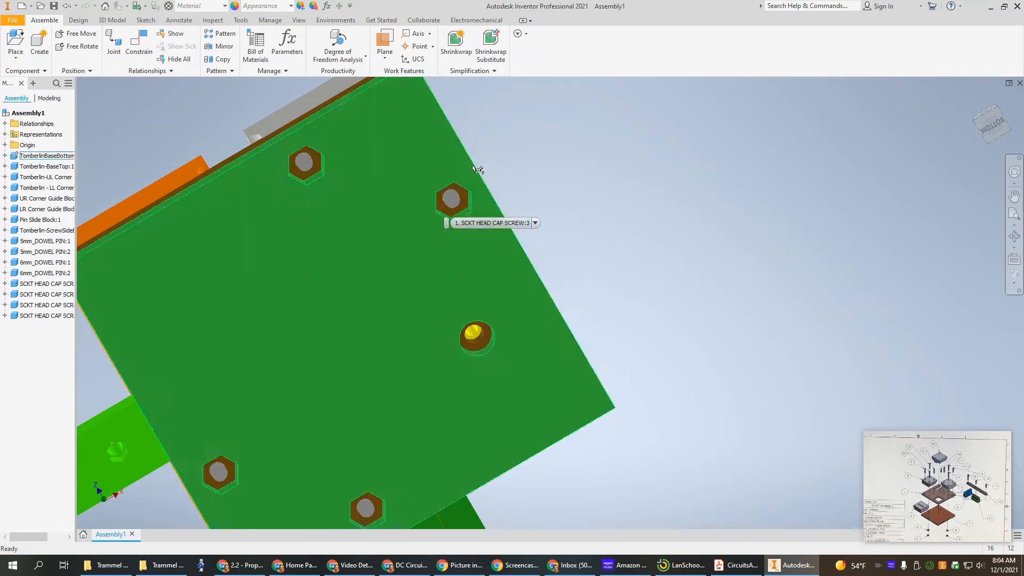
left_click(18, 45)
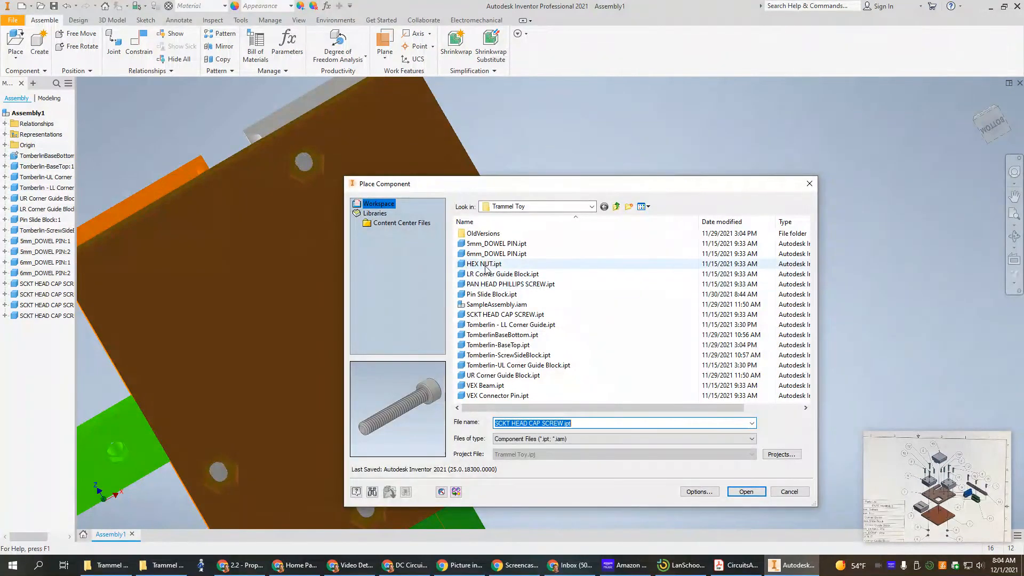
left_click(485, 264)
left_click(746, 491)
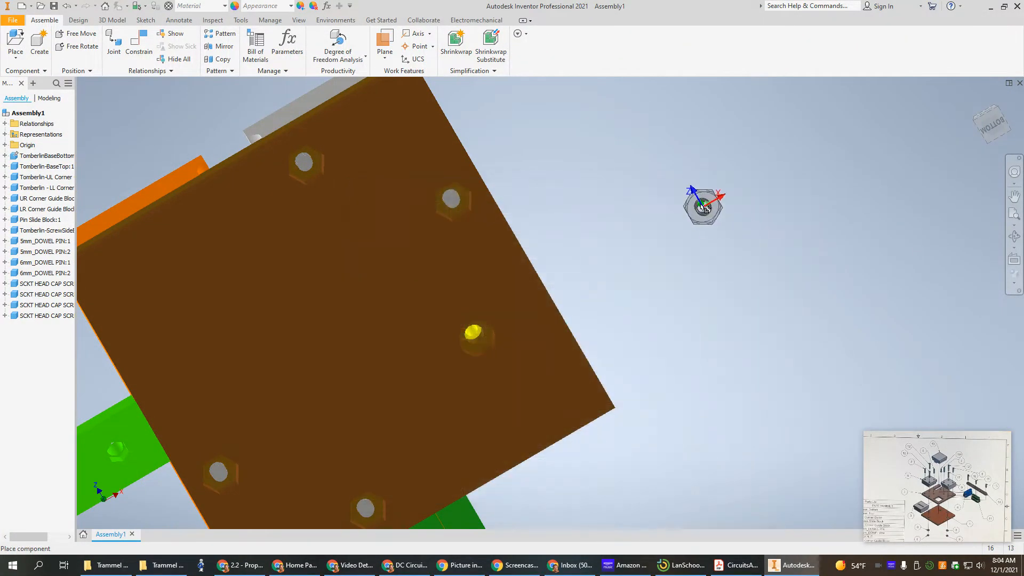
left_click(681, 193)
left_click(799, 237)
left_click(723, 321)
left_click(639, 275)
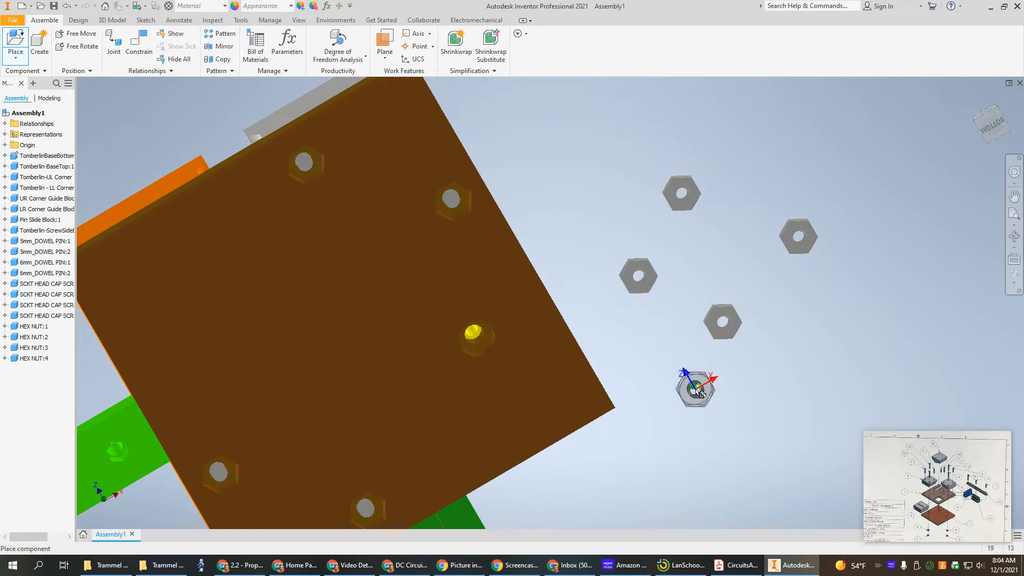
key("Escape")
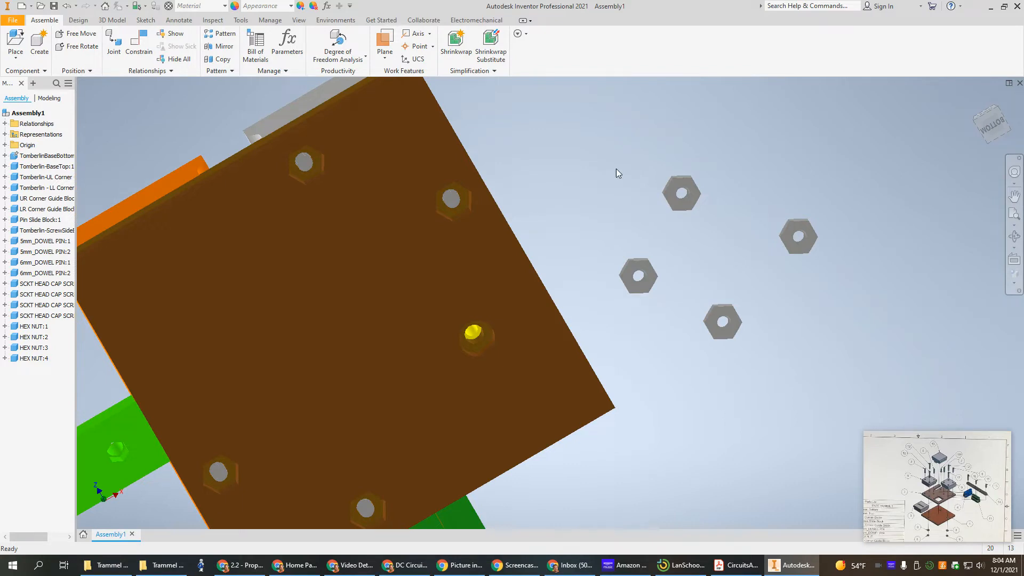
Step: Constrain one hex nut into a hexagonal pocket on the underside of the base with an aligned Insert constraint
left_click(139, 43)
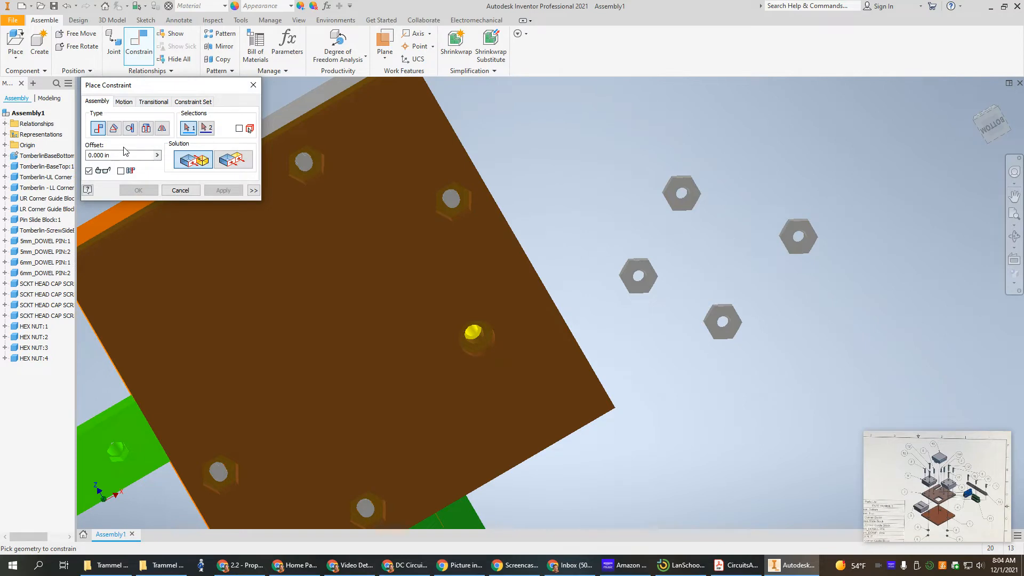
left_click(146, 128)
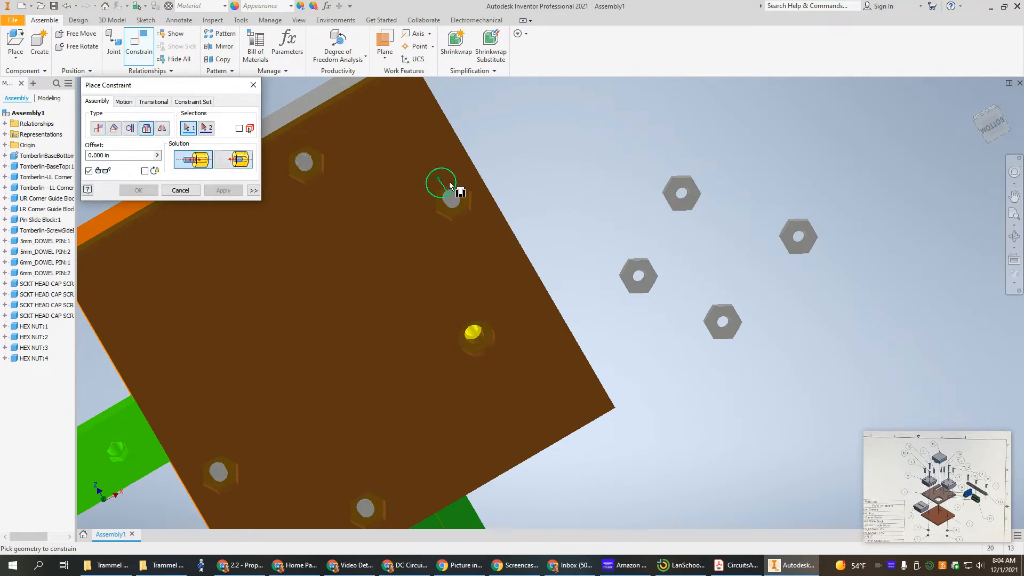
scroll(688, 225, "up", 3)
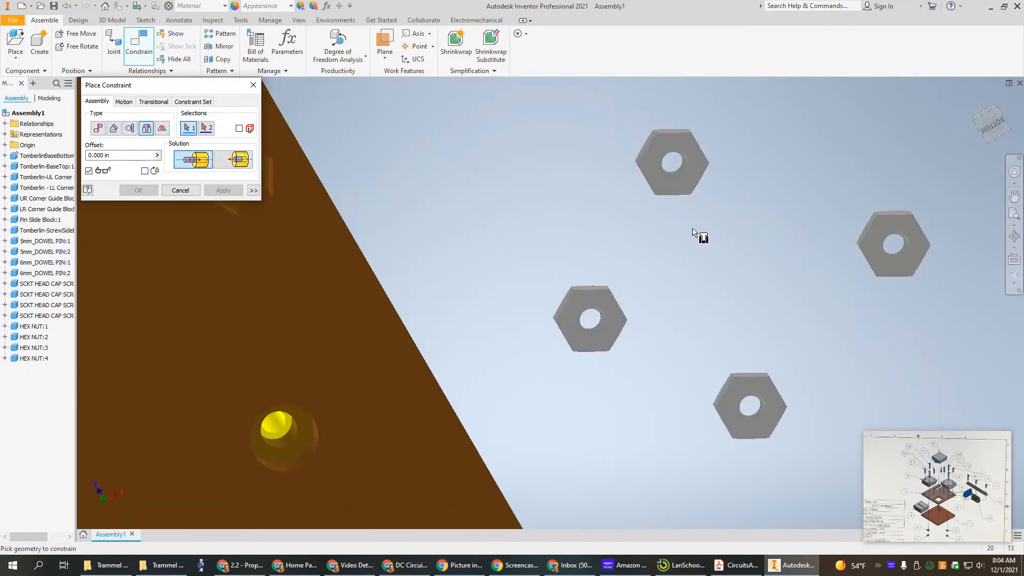
left_click(688, 167)
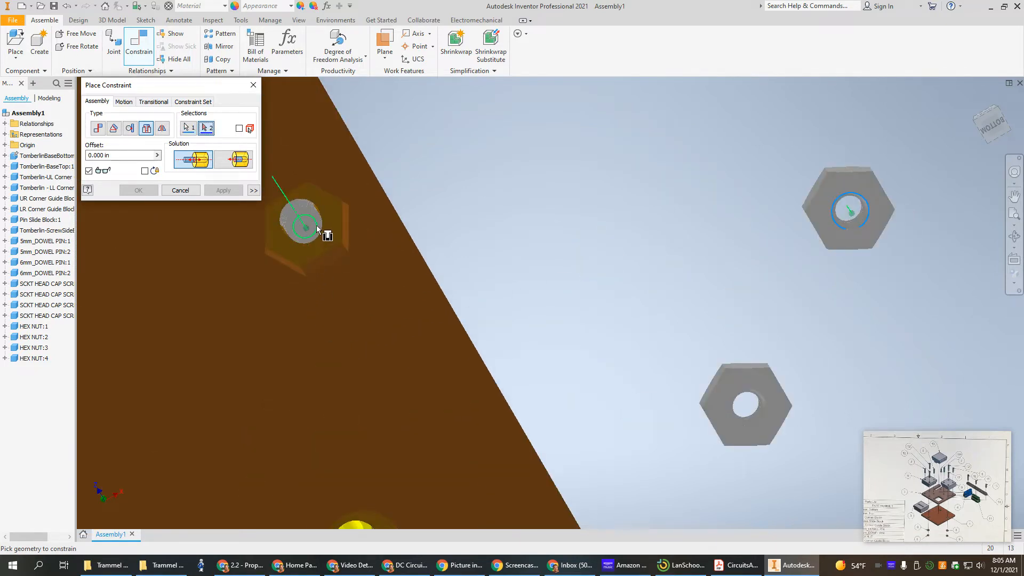
left_click(317, 229)
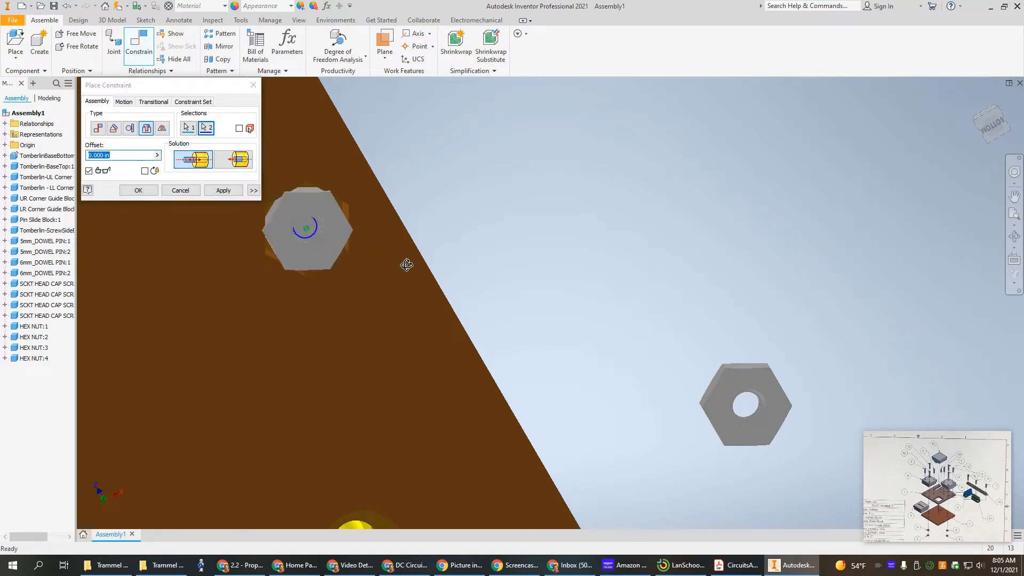
middle_click_drag(407, 263, 421, 210, "shift")
left_click(233, 159)
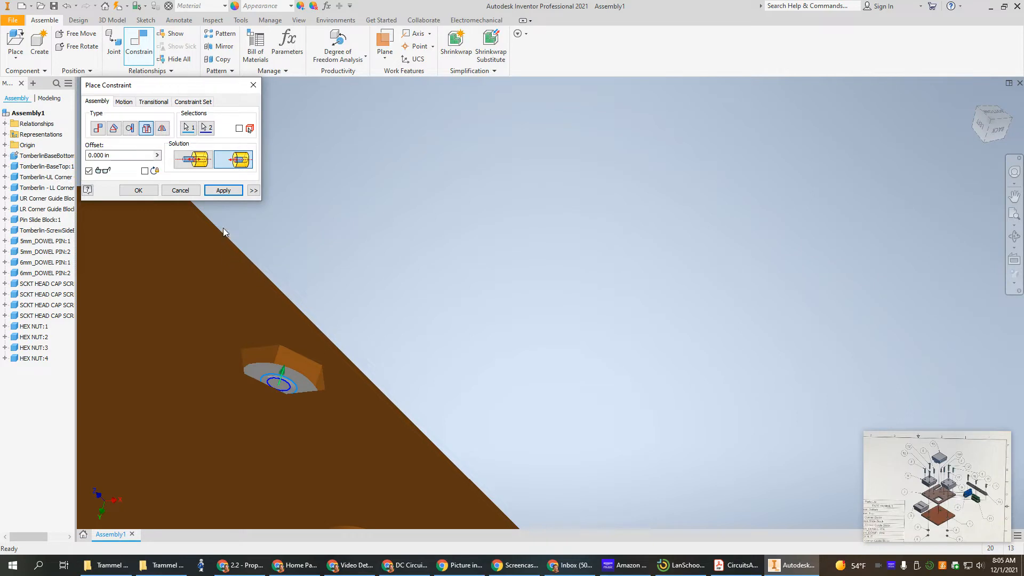
left_click(223, 190)
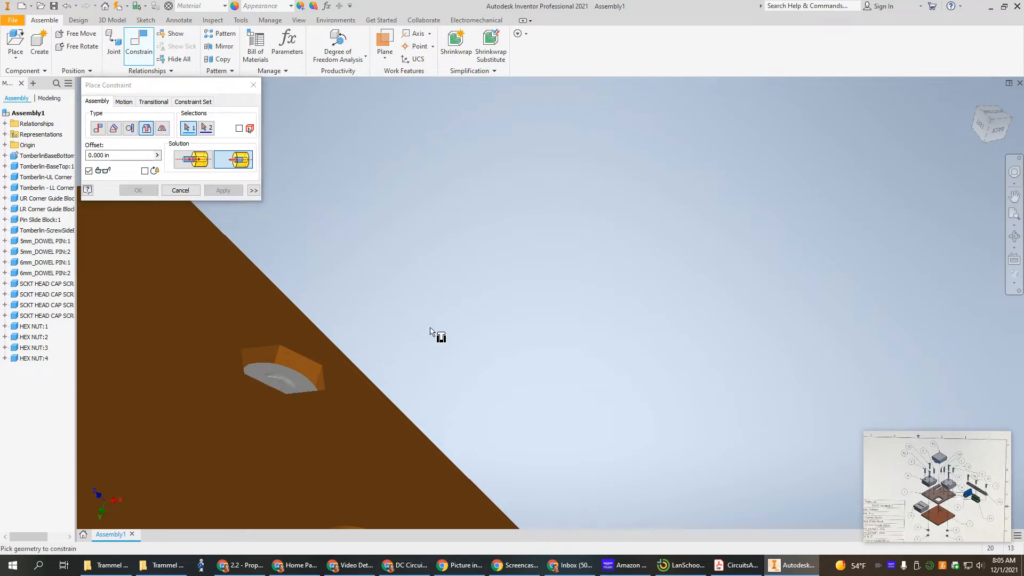
Step: Constrain a second hex nut into the base's hexagonal pocket nearest the dark green slide block with an aligned Insert constraint
scroll(439, 336, "down", 4)
scroll(480, 410, "up", 4)
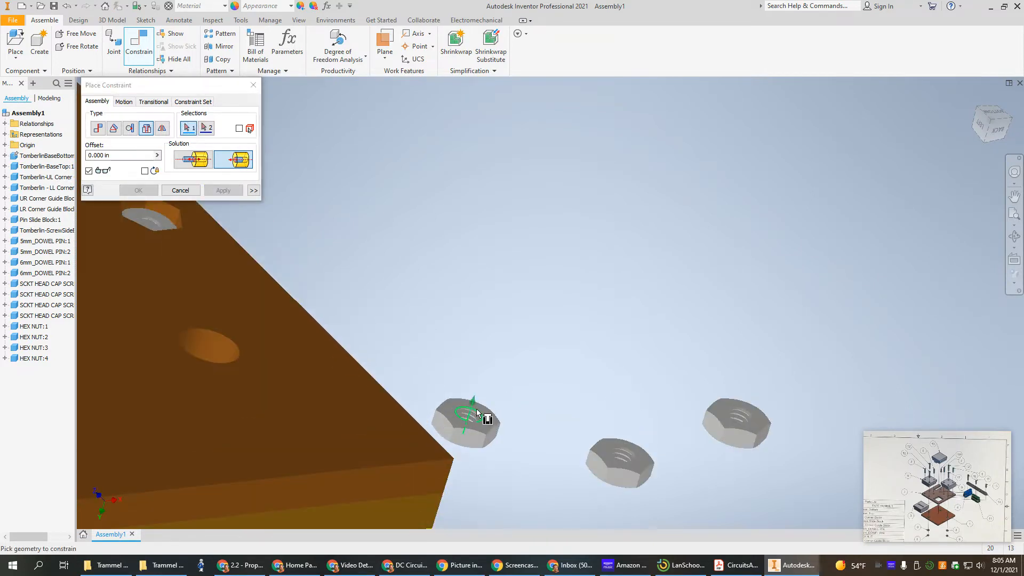
left_click(476, 410)
scroll(296, 397, "down", 2)
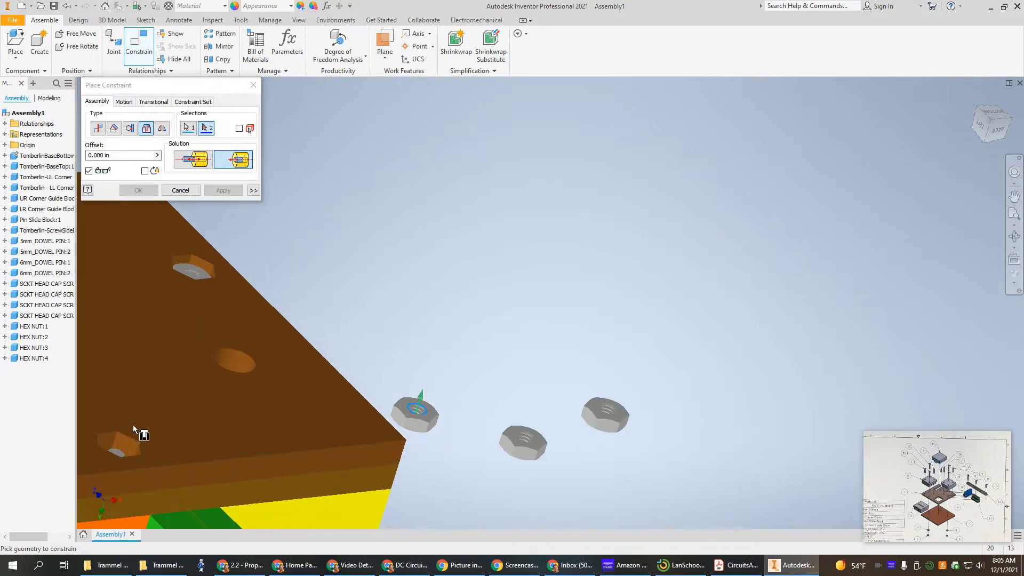
scroll(127, 437, "up", 2)
left_click(115, 468)
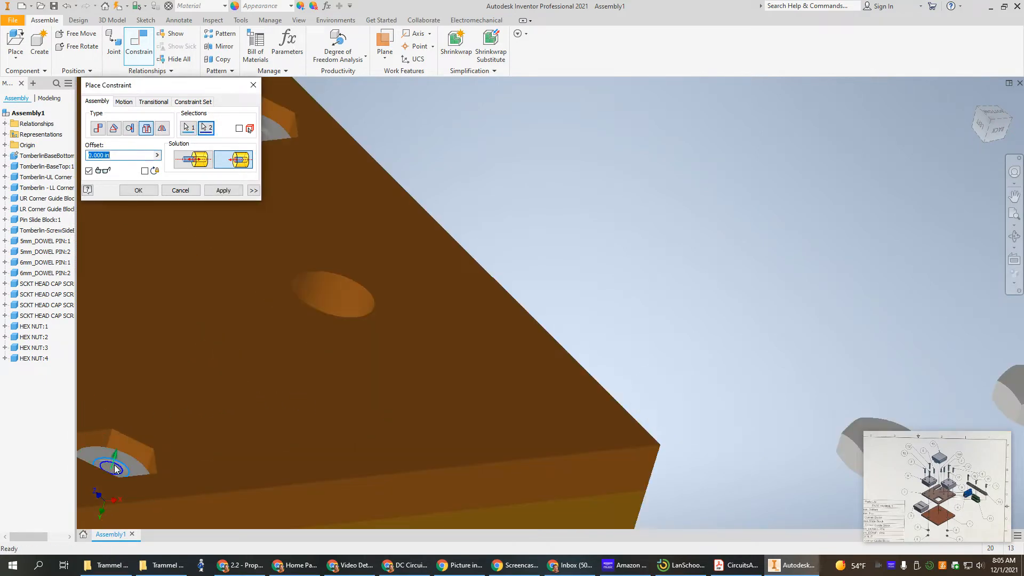
left_click(224, 192)
Step: Constrain a third hex nut into the hexagonal pocket nearest the light green slide block with an aligned Insert constraint
scroll(424, 320, "down", 3)
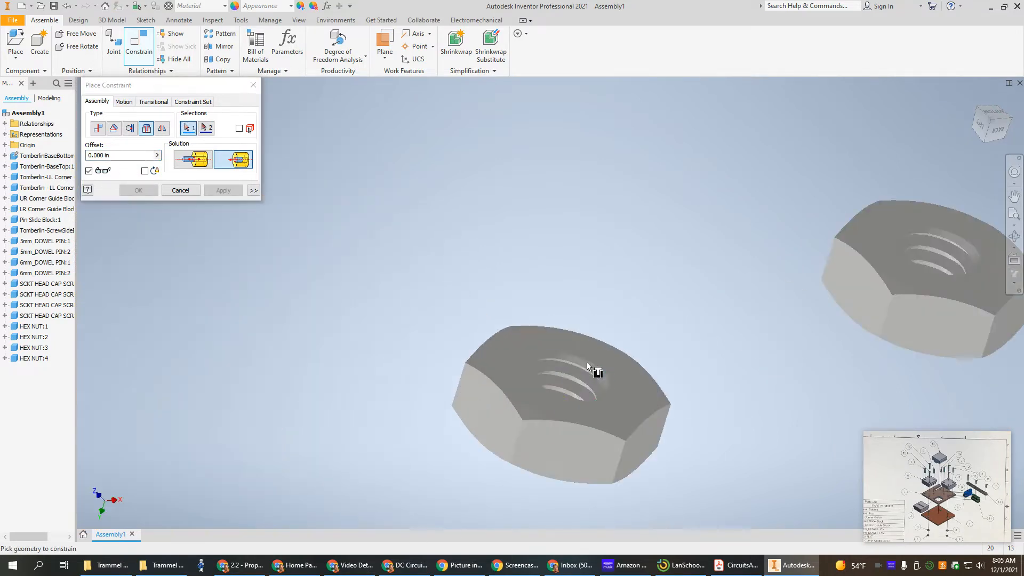
scroll(589, 356, "up", 3)
left_click(588, 362)
scroll(366, 362, "down", 3)
scroll(196, 354, "up", 4)
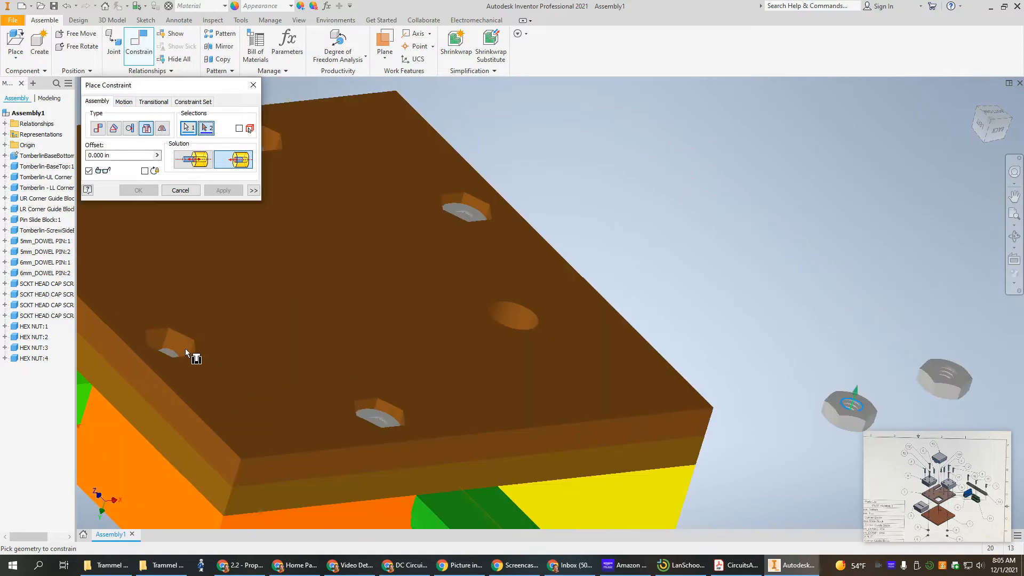
left_click(177, 353)
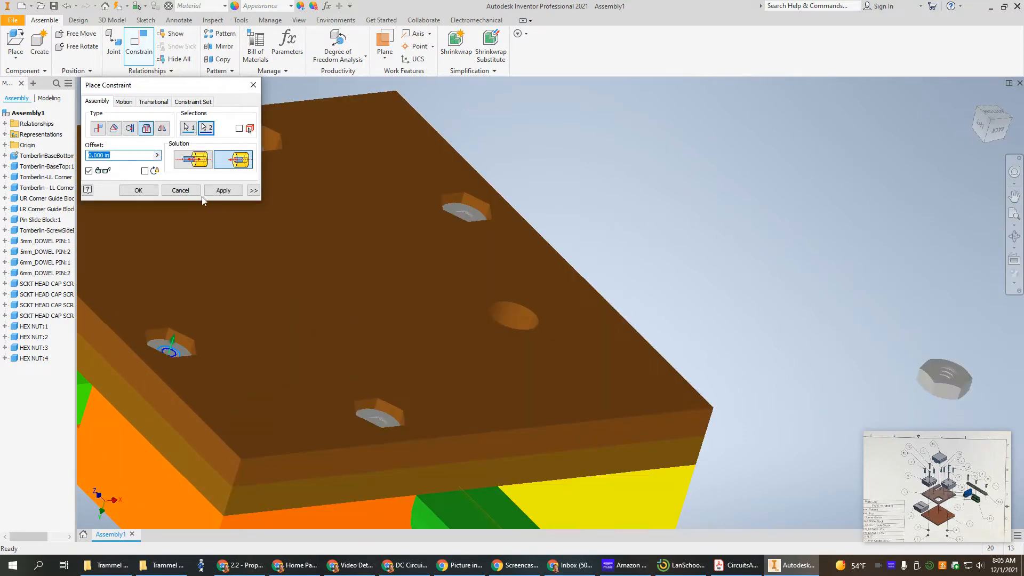
left_click(223, 190)
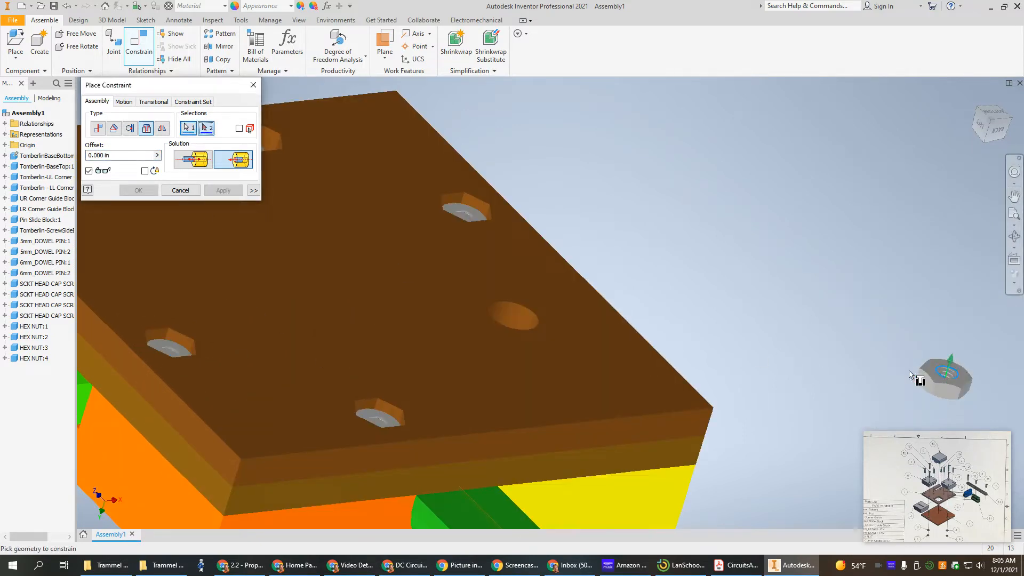
Step: Constrain the last loose hex nut into the remaining hexagonal pocket on the base's underside with an aligned Insert constraint
scroll(268, 262, "down", 3)
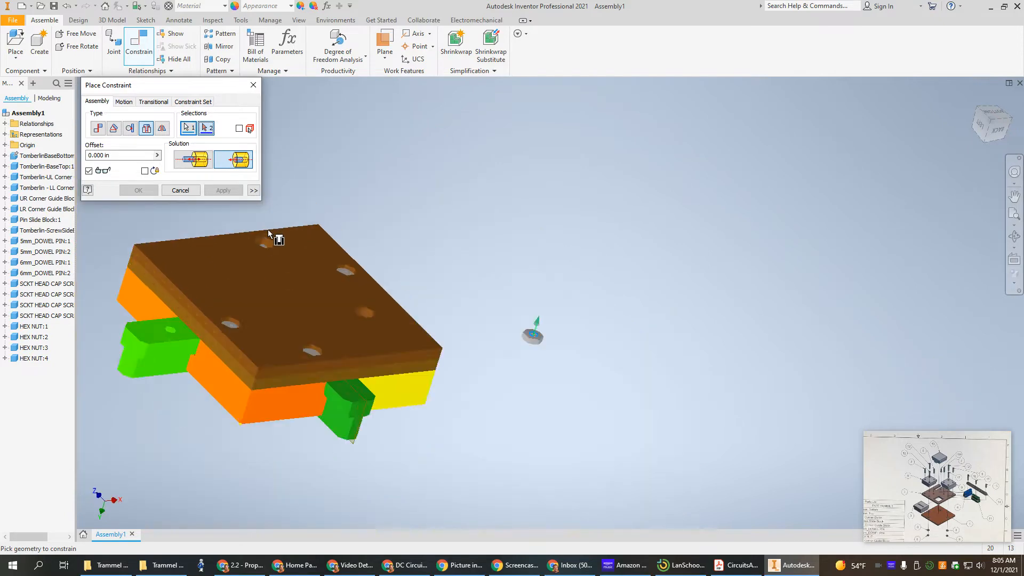
scroll(268, 229, "up", 5)
left_click(251, 309)
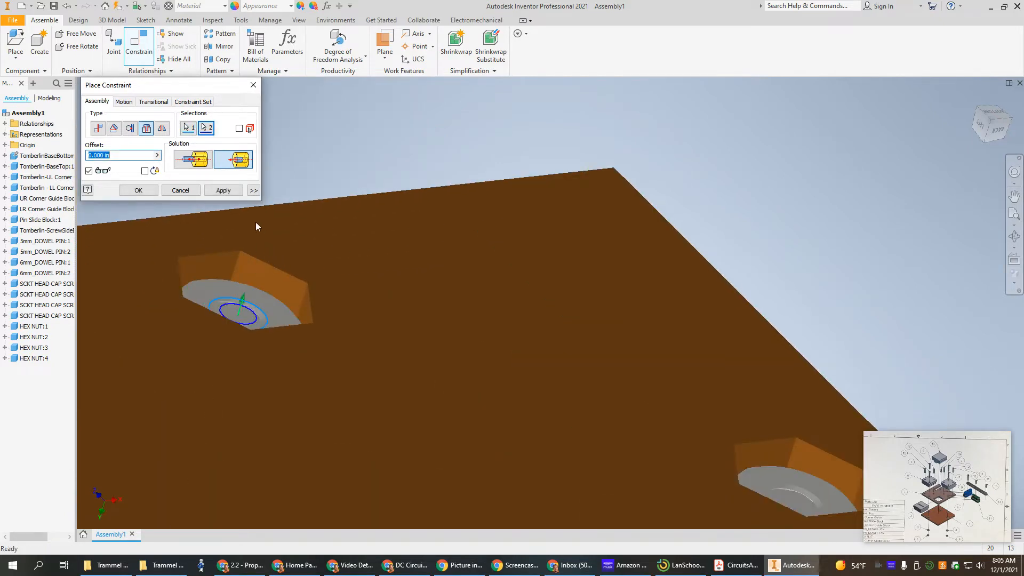
left_click(140, 191)
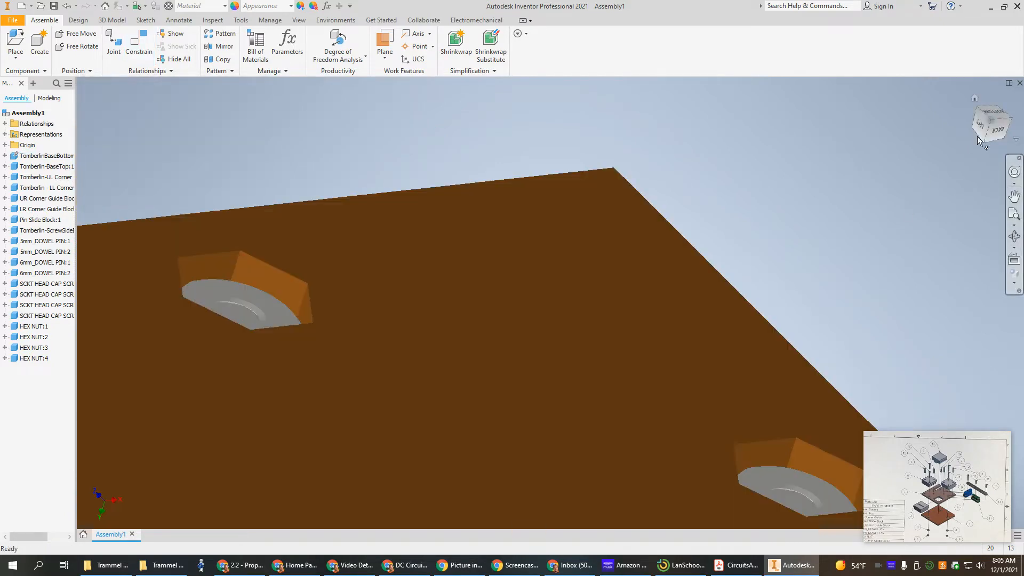
Step: Rotate the hex nuts in the two pockets nearest the green slide blocks so their flats line up with the pocket walls
left_click(995, 111)
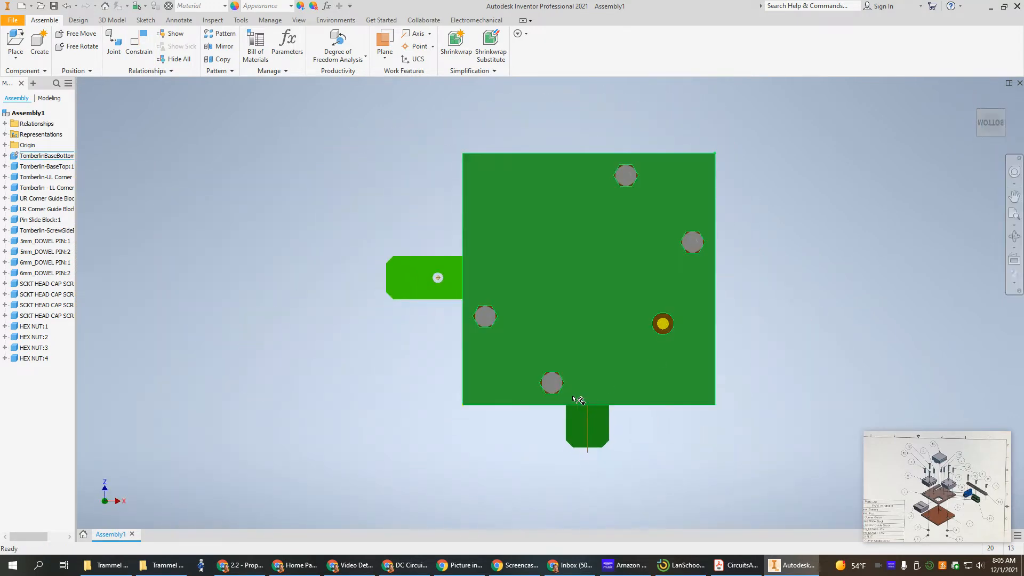
scroll(493, 343, "up", 5)
scroll(493, 343, "down", 3)
left_click(443, 202)
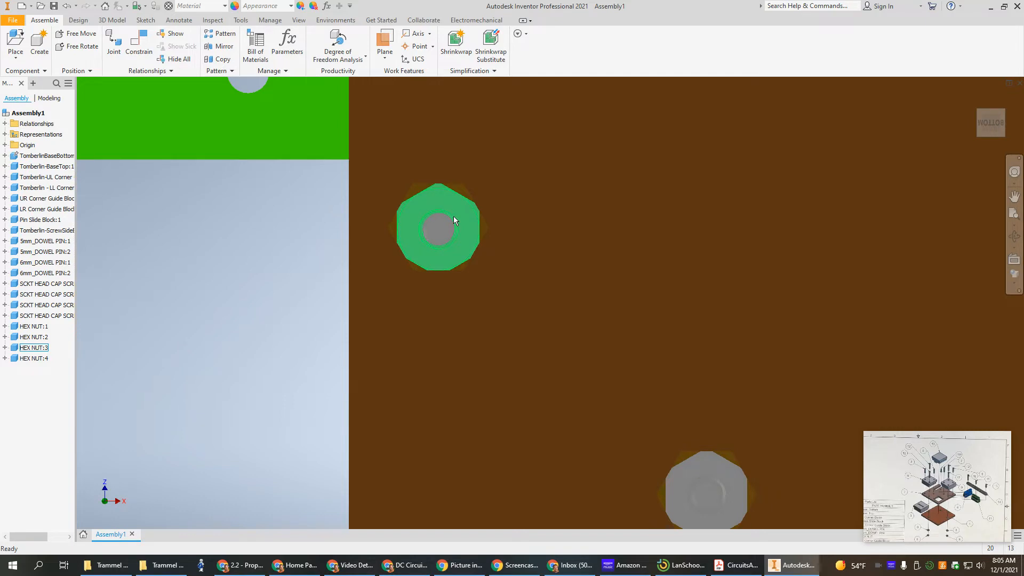
left_click(438, 210)
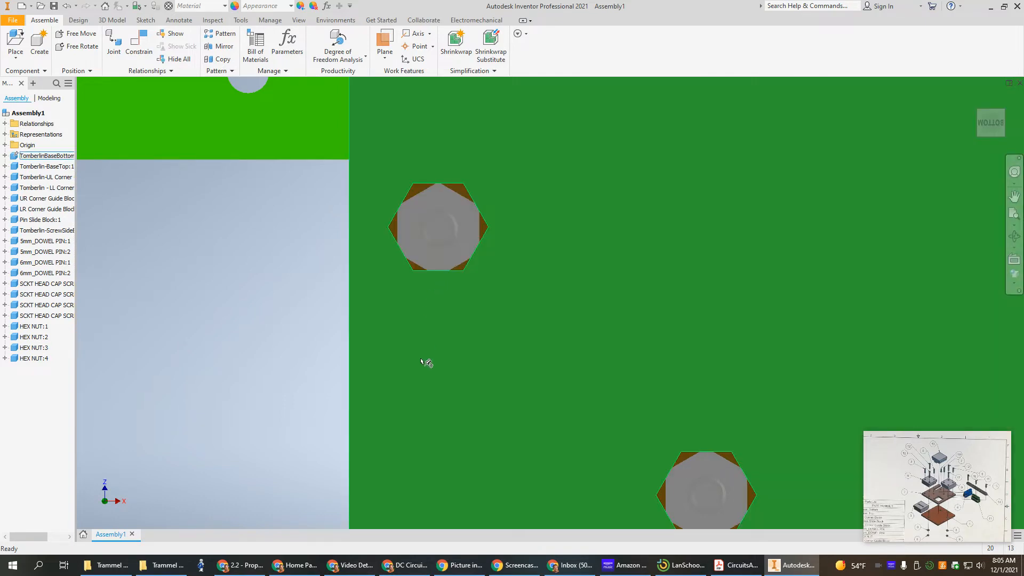
mouse_move(421, 358)
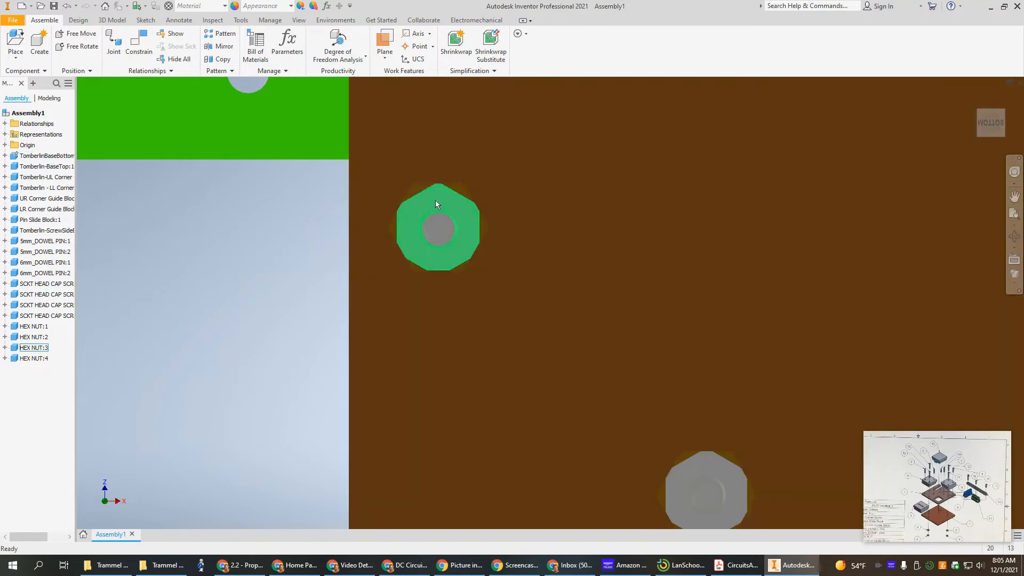
left_click(435, 200)
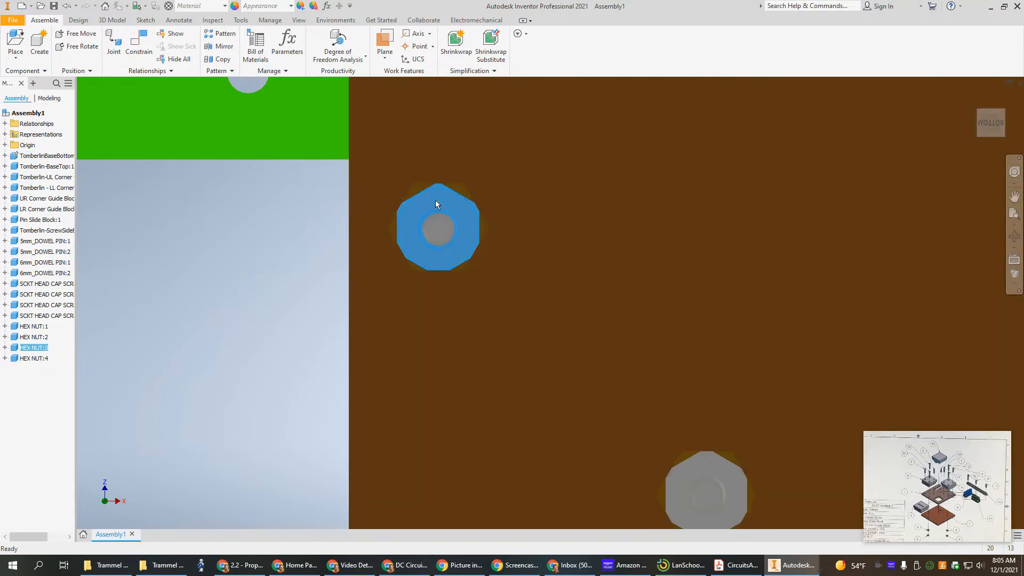
left_click_drag(435, 200, 419, 203)
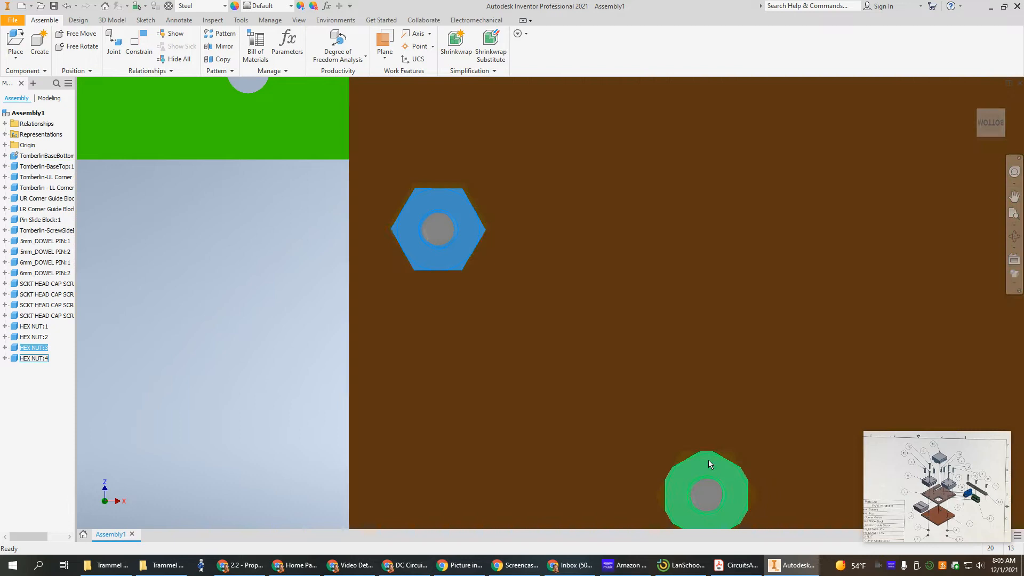
left_click(708, 460)
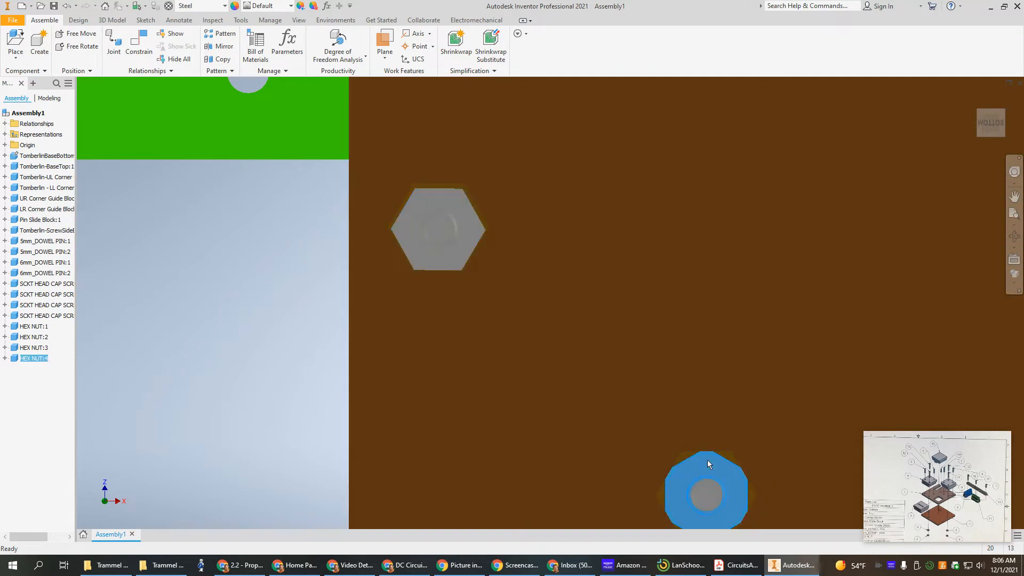
left_click_drag(707, 459, 690, 463)
Step: Rotate the other two hex nuts on the underside of the base so their flats line up with their pocket walls
scroll(779, 407, "down", 5)
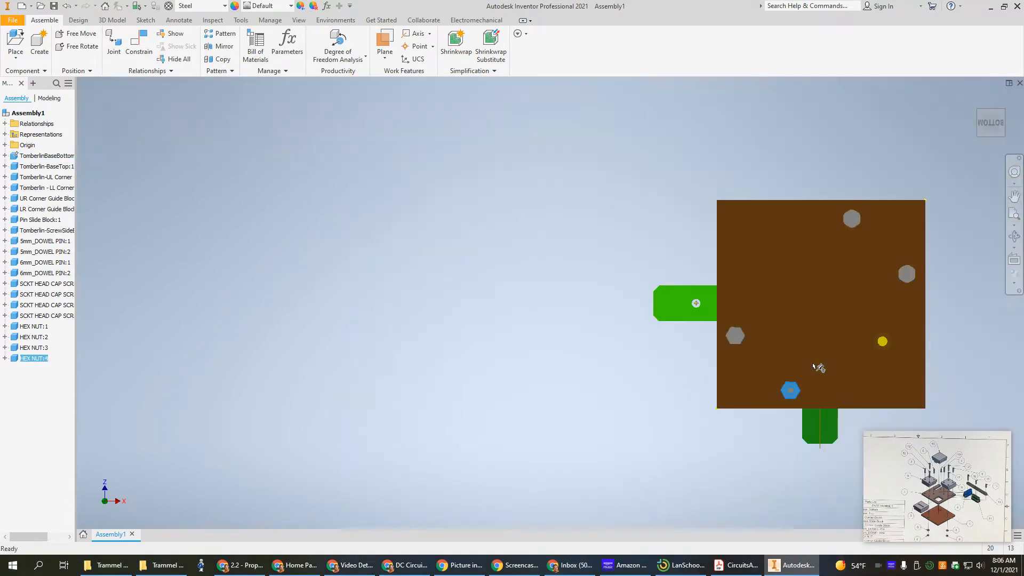
scroll(852, 241, "up", 5)
left_click(817, 201)
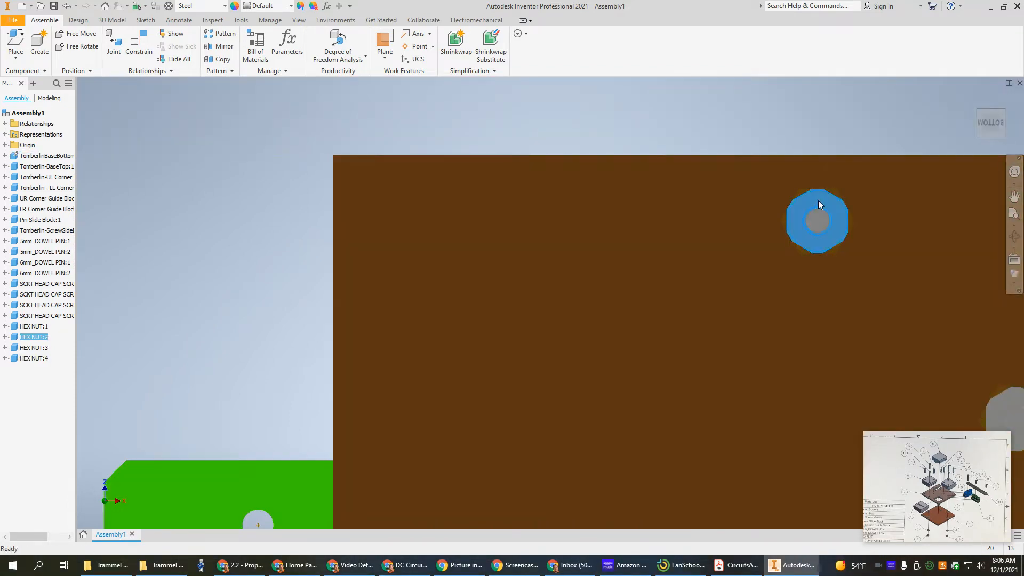
left_click_drag(818, 201, 811, 199)
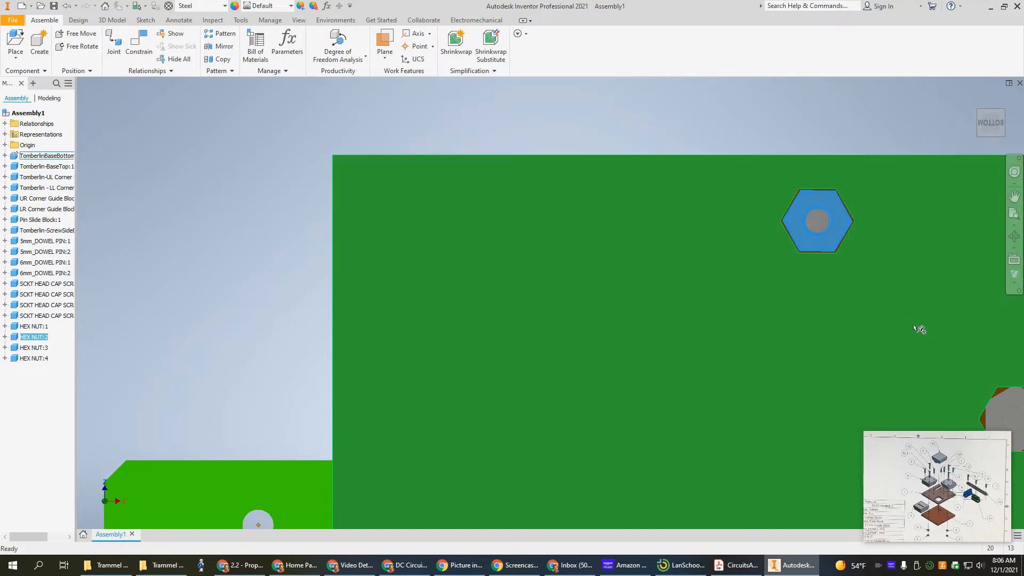
left_click(910, 321)
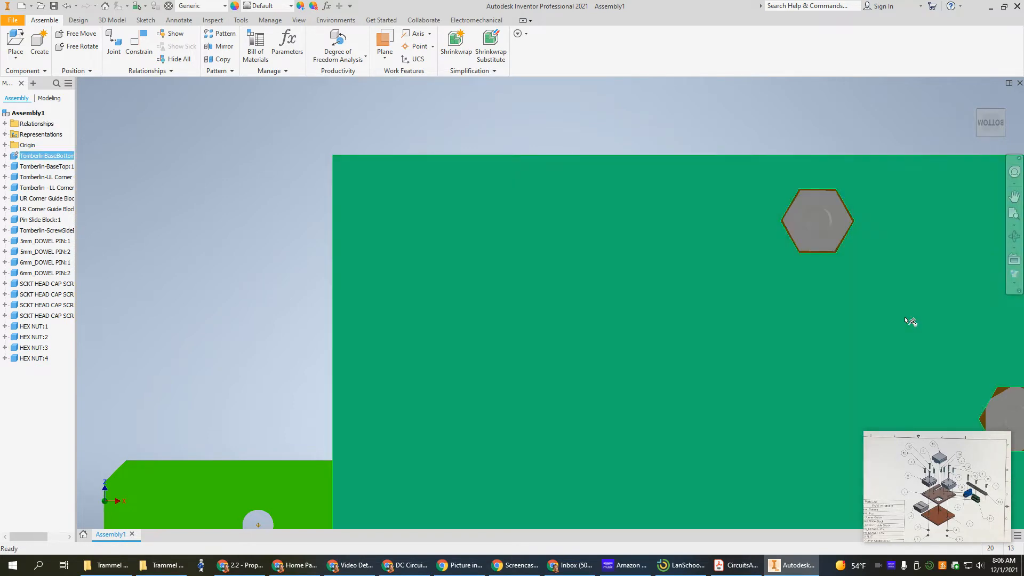
middle_click_drag(909, 320, 844, 295, "shift")
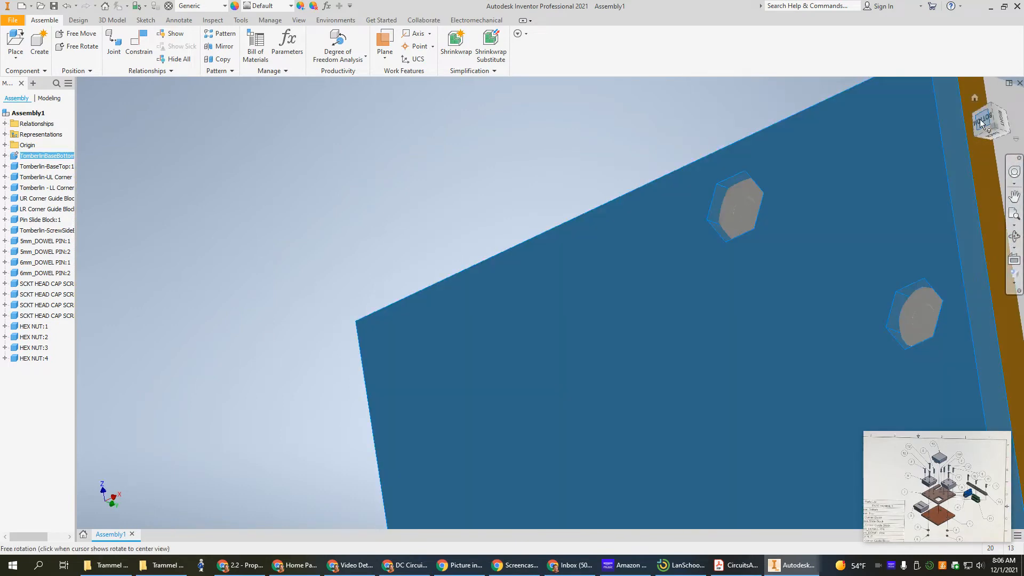
left_click(985, 128)
scroll(658, 263, "down", 10)
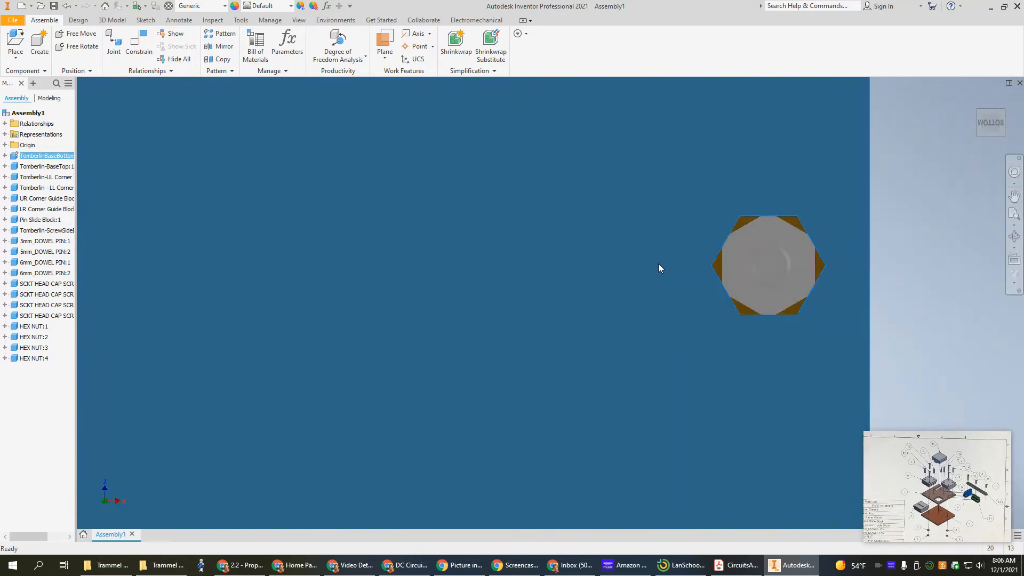
left_click(843, 210)
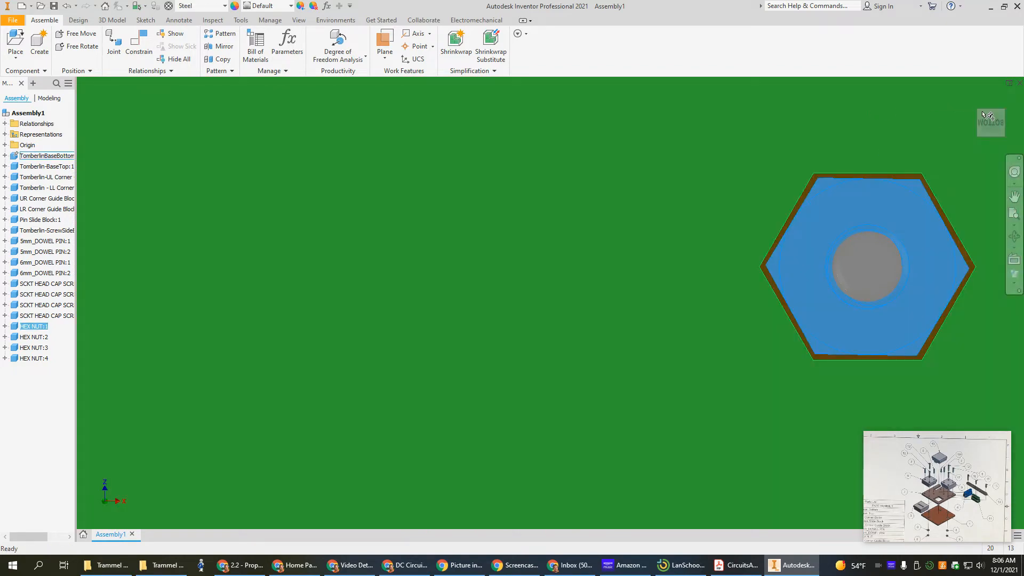
key("Escape")
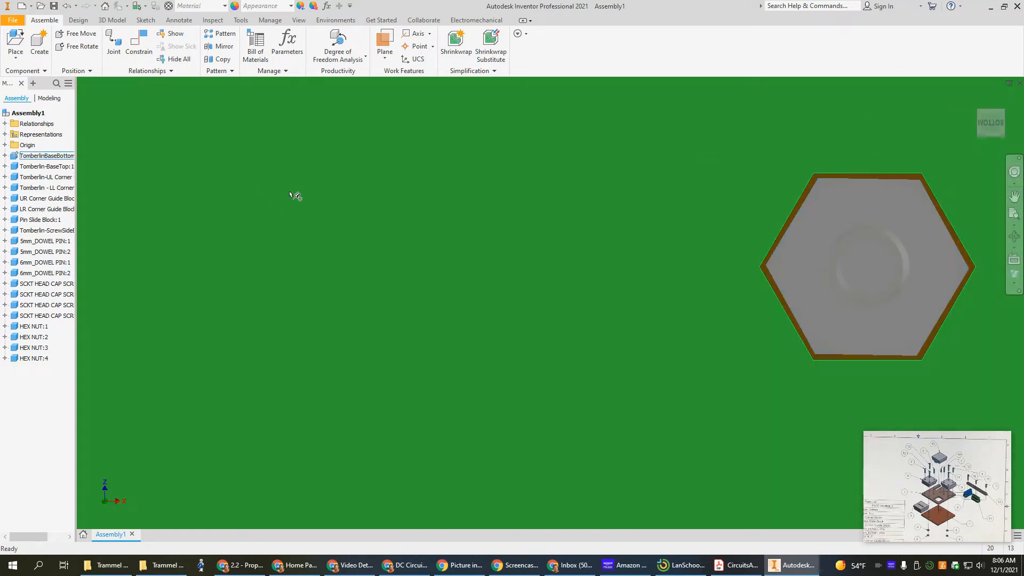
Step: Place one PAN HEAD PHILLIPS SCREW part in the empty space beside the underside of the base
scroll(327, 235, "down", 5)
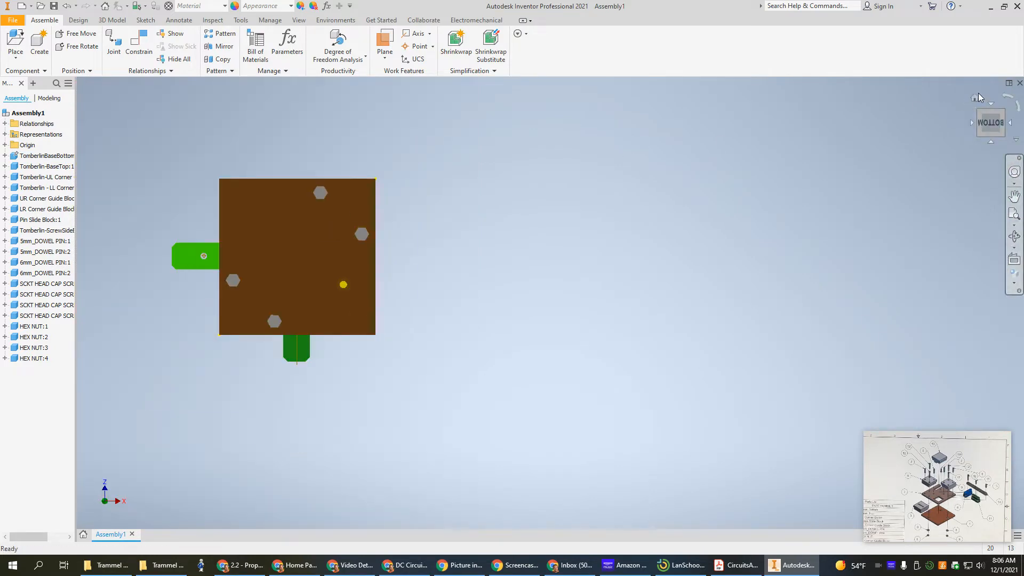
left_click(974, 98)
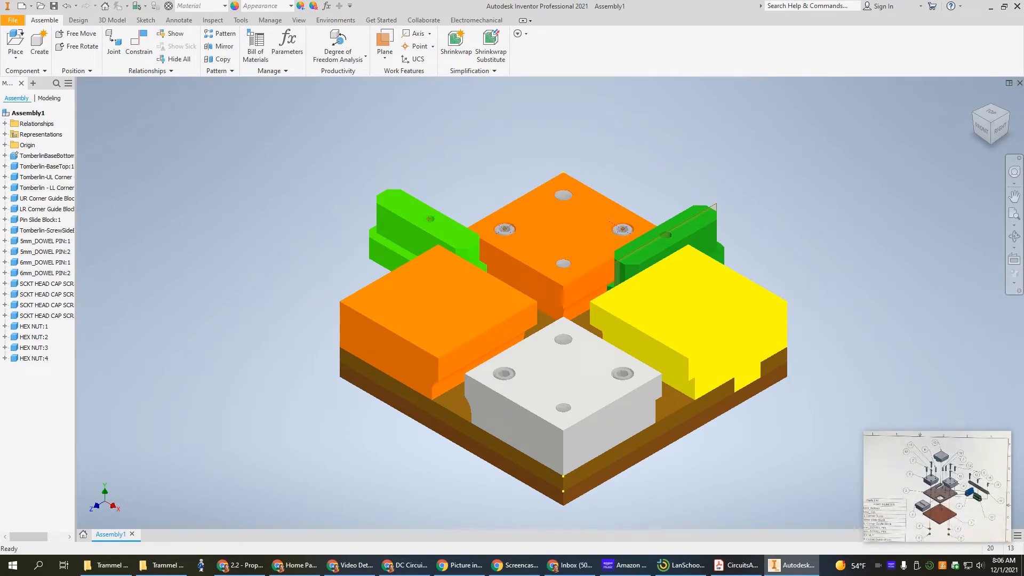
left_click(993, 144)
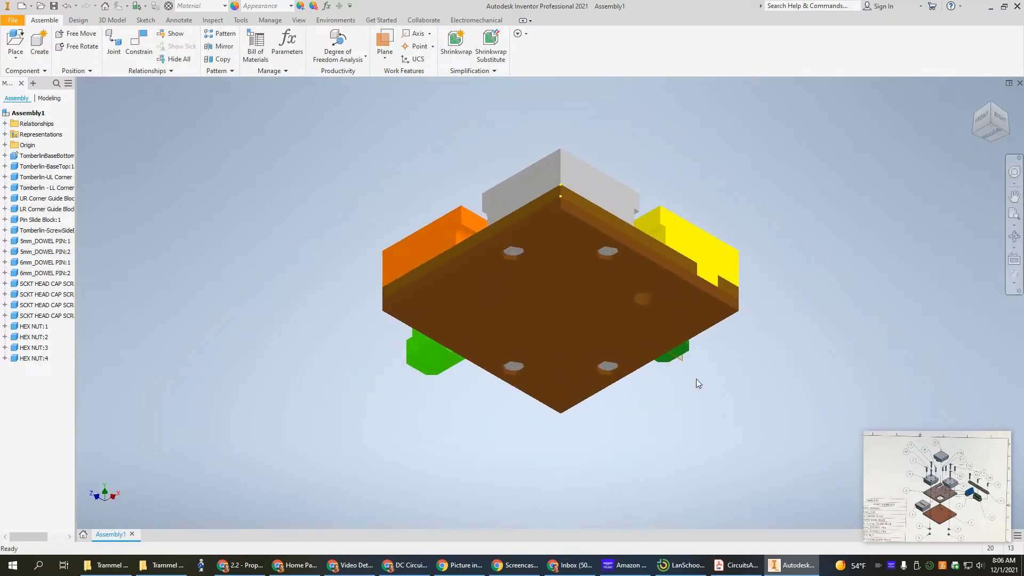
middle_click_drag(697, 379, 690, 316, "shift")
scroll(639, 252, "down", 3)
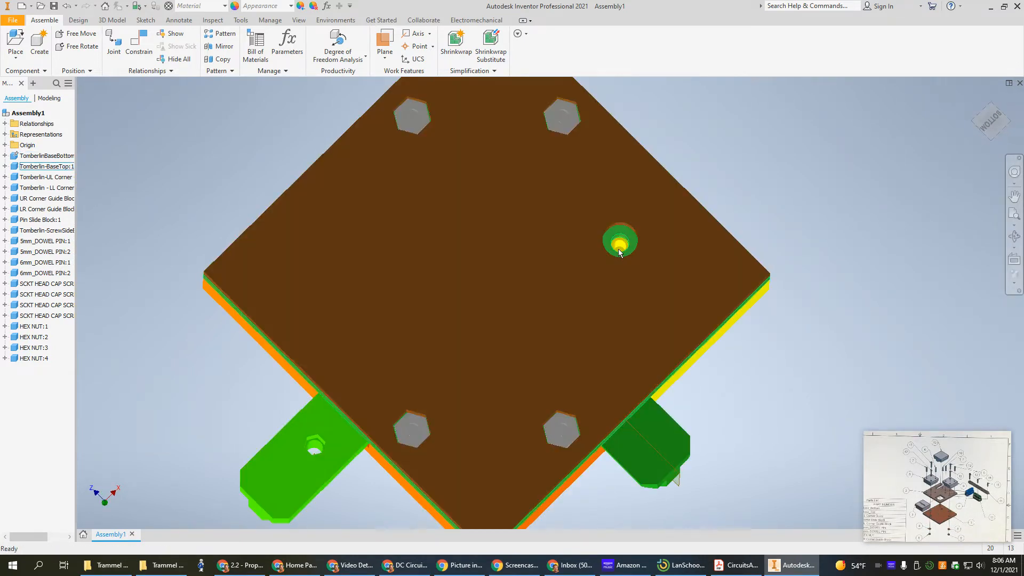
left_click(15, 40)
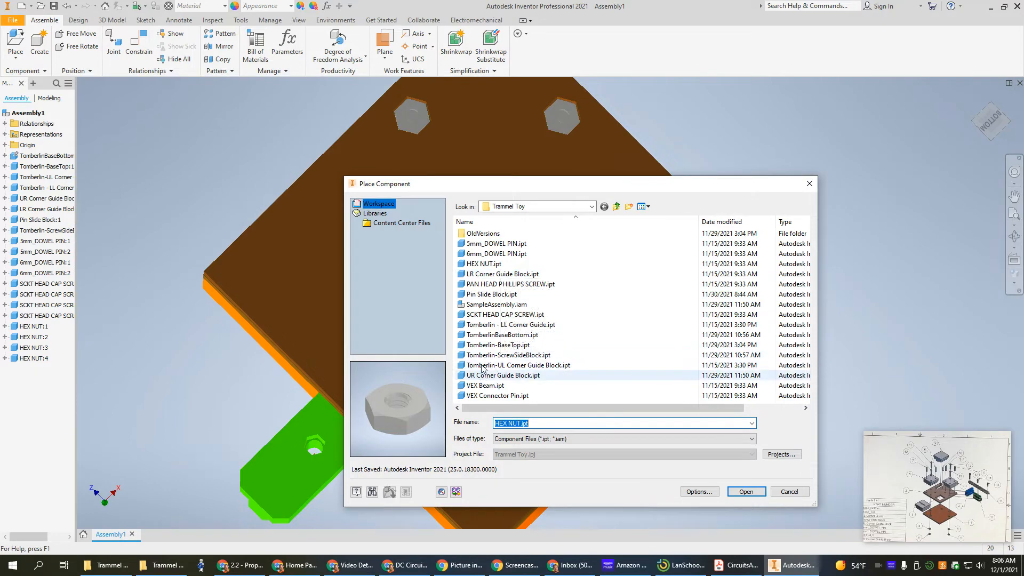
left_click(480, 287)
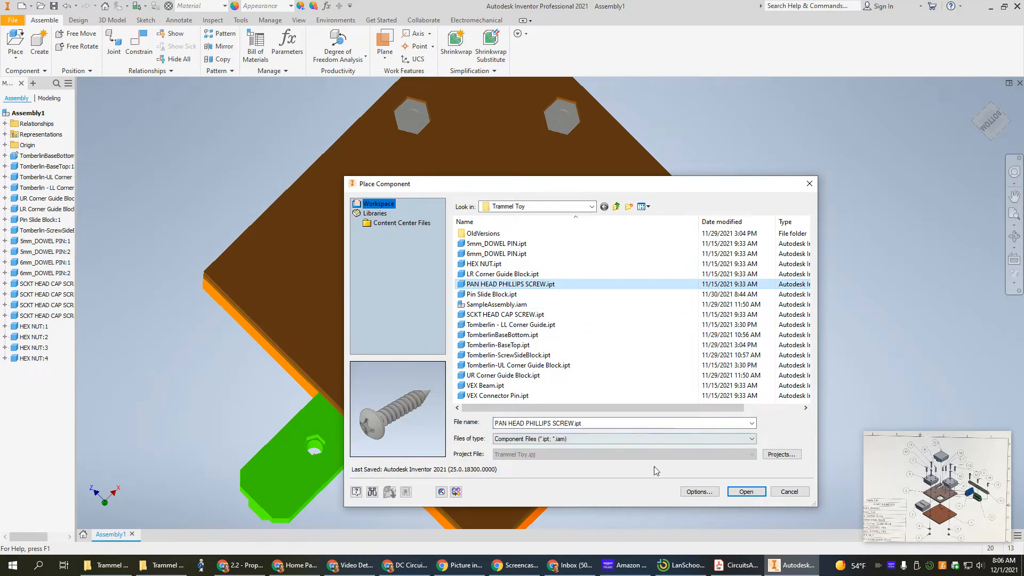
left_click(746, 490)
left_click(860, 240)
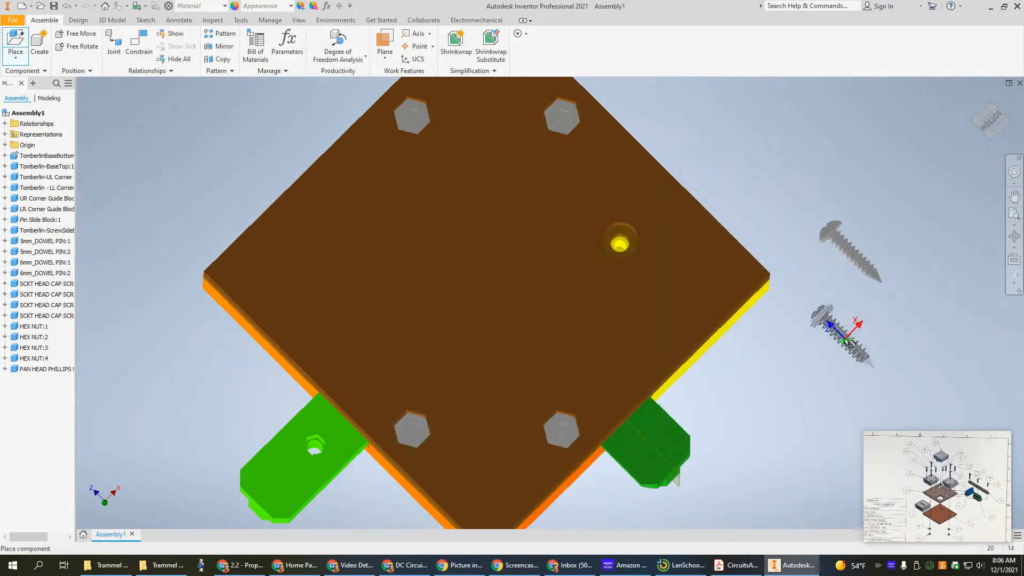
key("Escape")
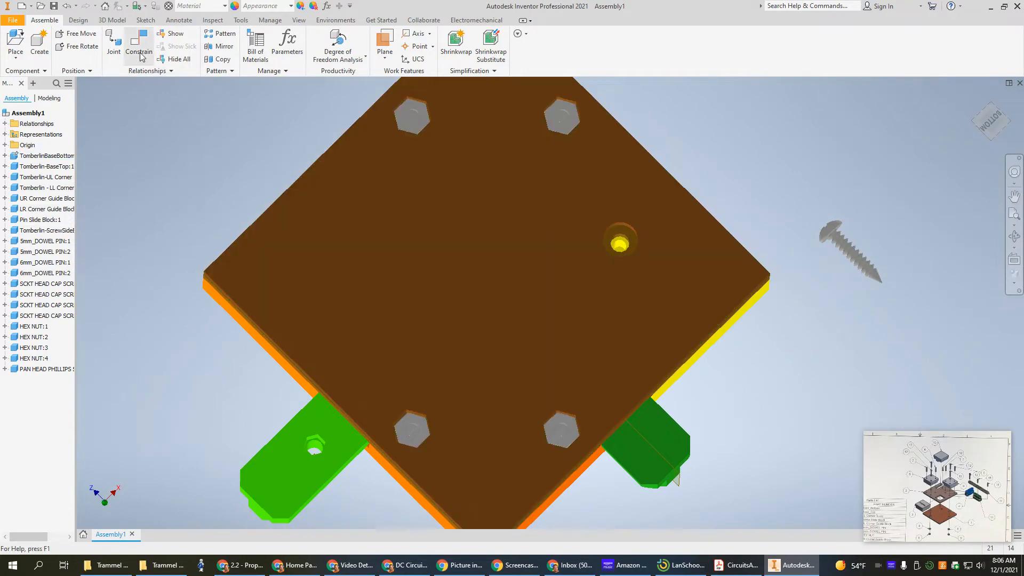
Step: Constrain the pan head Phillips screw into the counterbored hole on the base's underside with an aligned Insert constraint
left_click(135, 41)
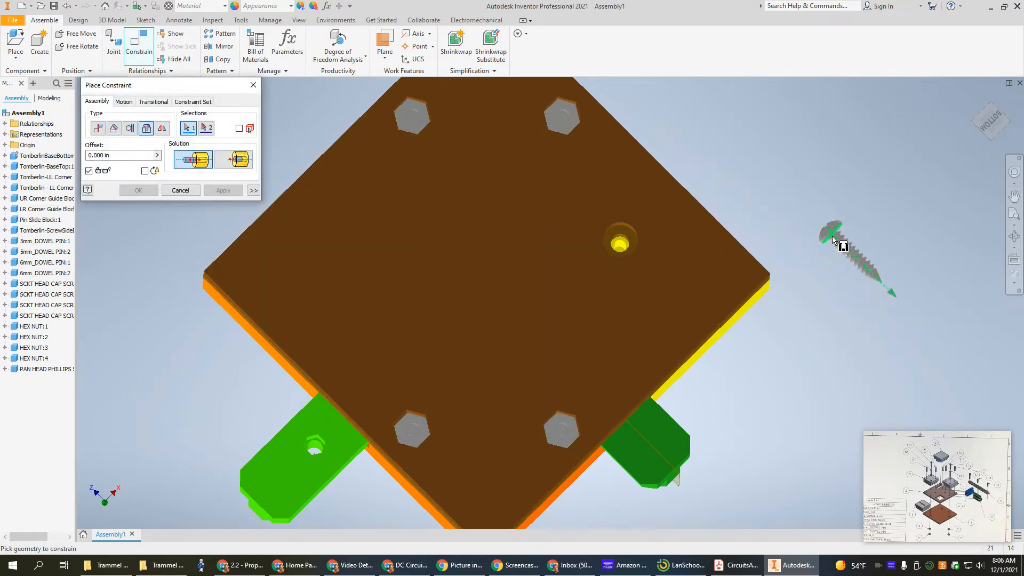
scroll(836, 256, "up", 4)
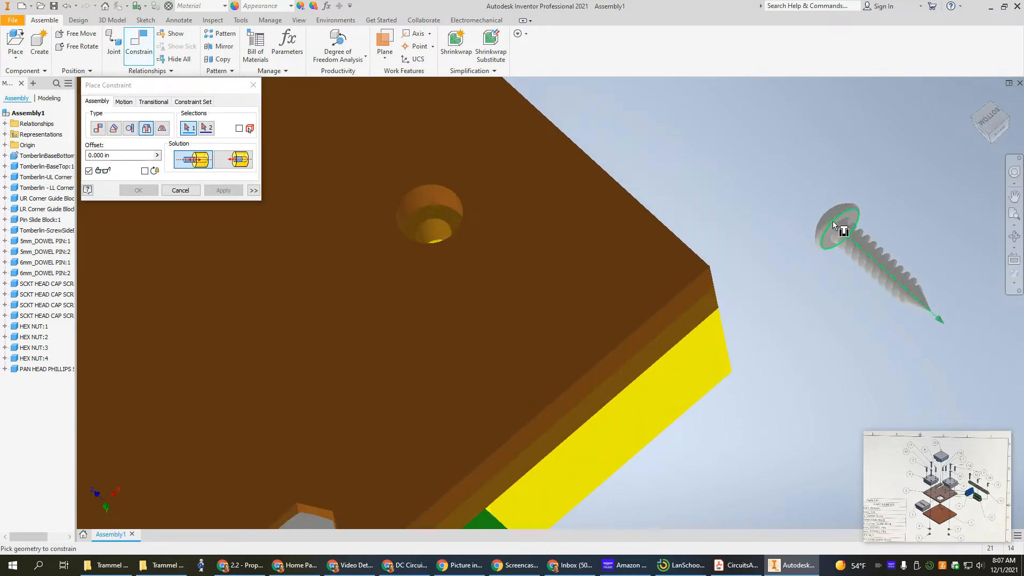
left_click(835, 225)
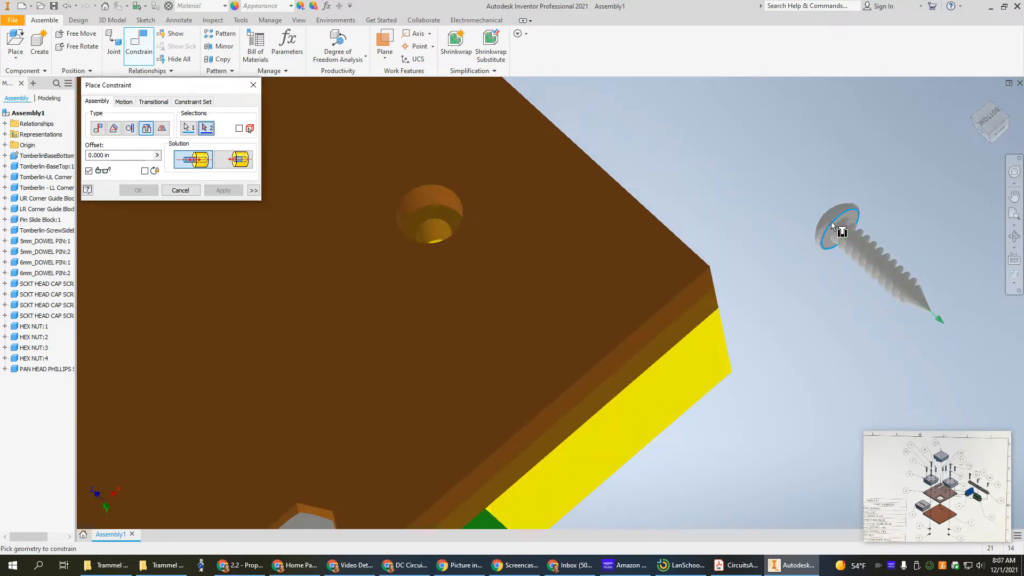
left_click(432, 208)
left_click(236, 161)
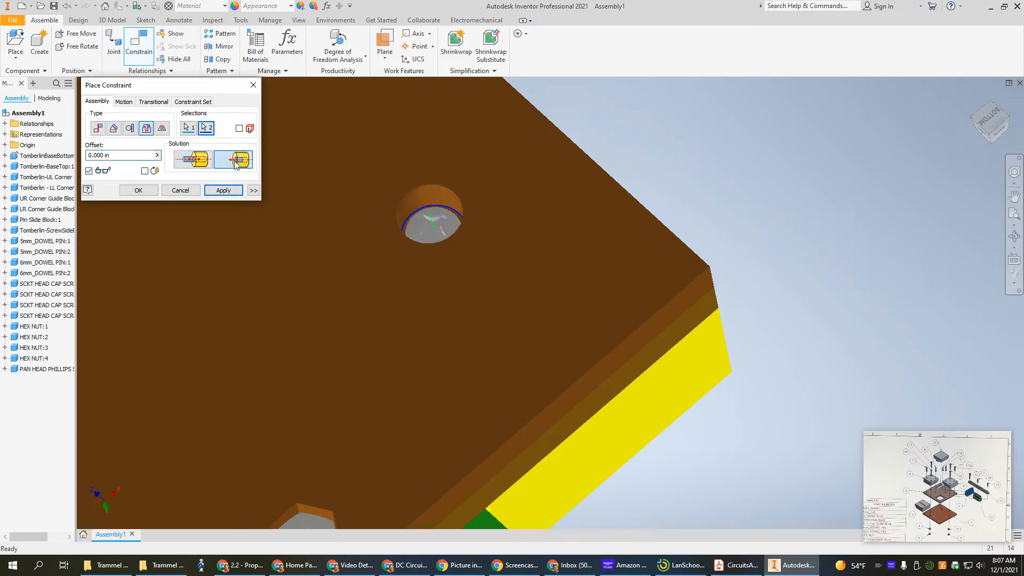
left_click(138, 191)
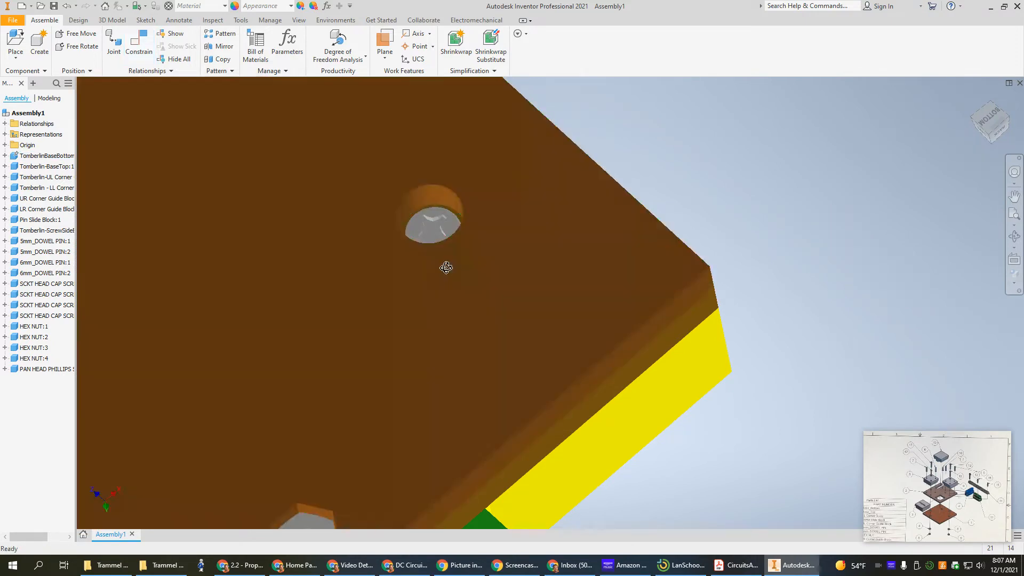
Step: Place two VEX Connector Pin parts in the empty space beside the top side of the assembly
middle_click_drag(446, 268, 530, 389, "shift")
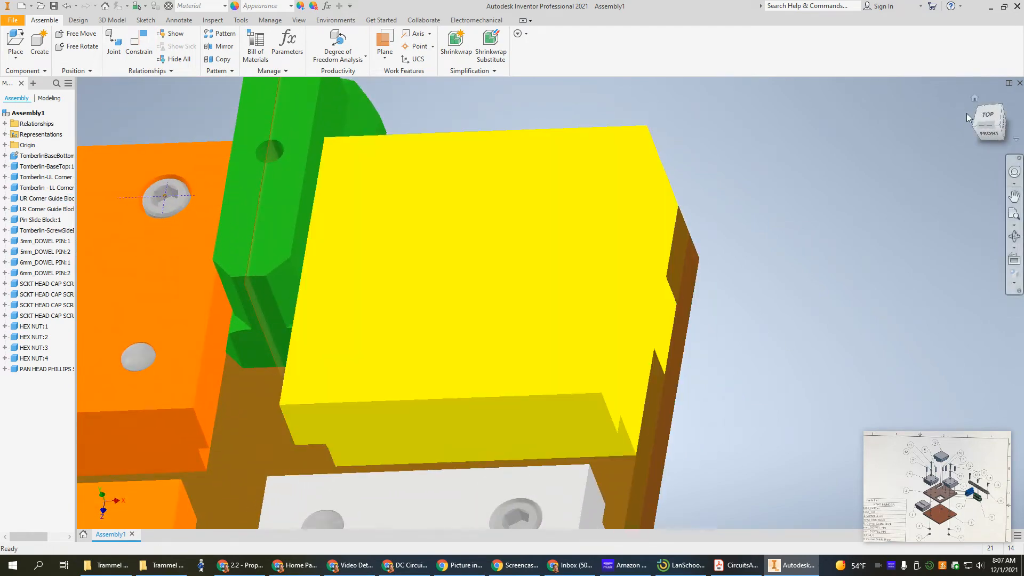
left_click(967, 112)
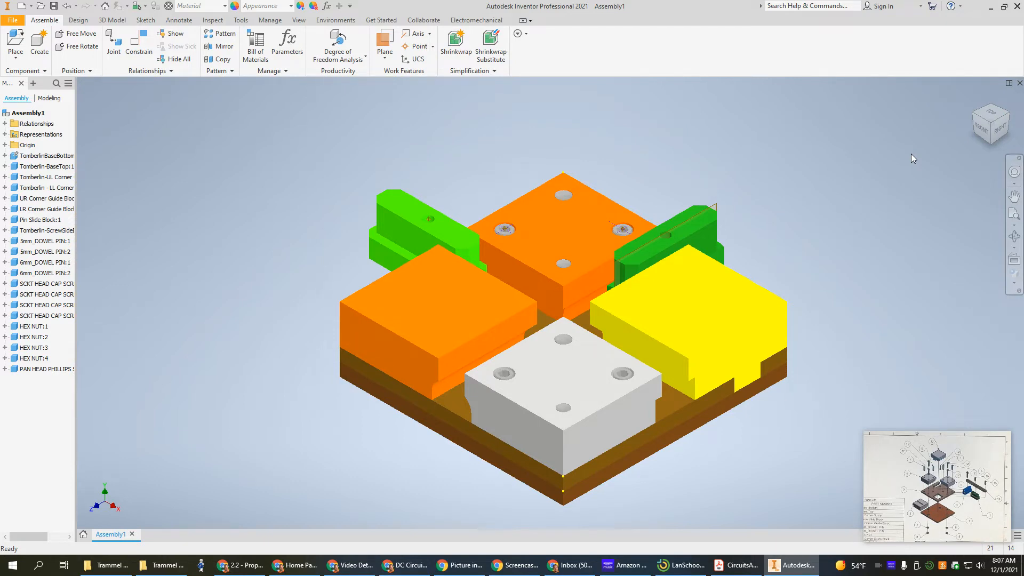
left_click(18, 44)
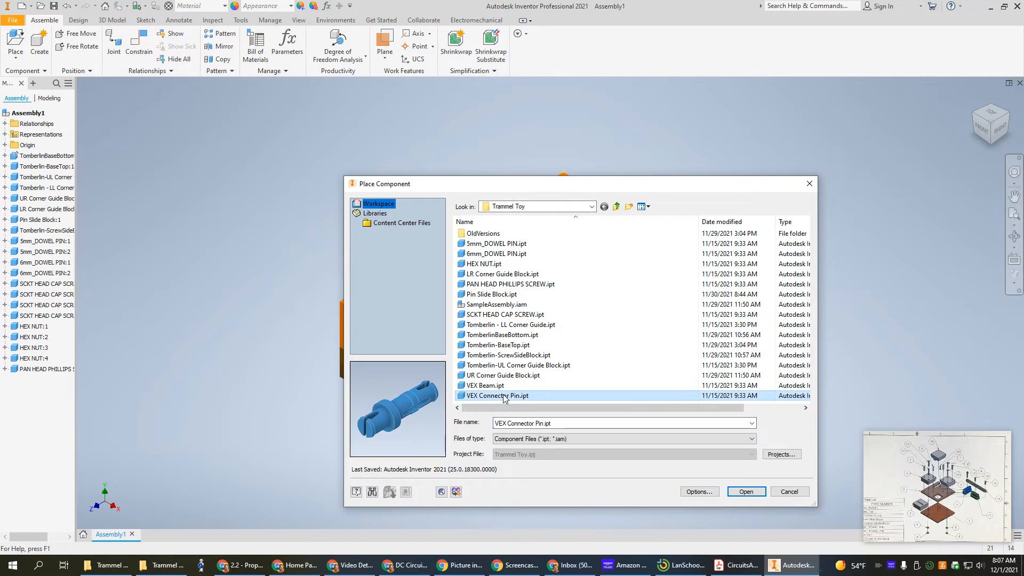
left_click(746, 492)
left_click(827, 170)
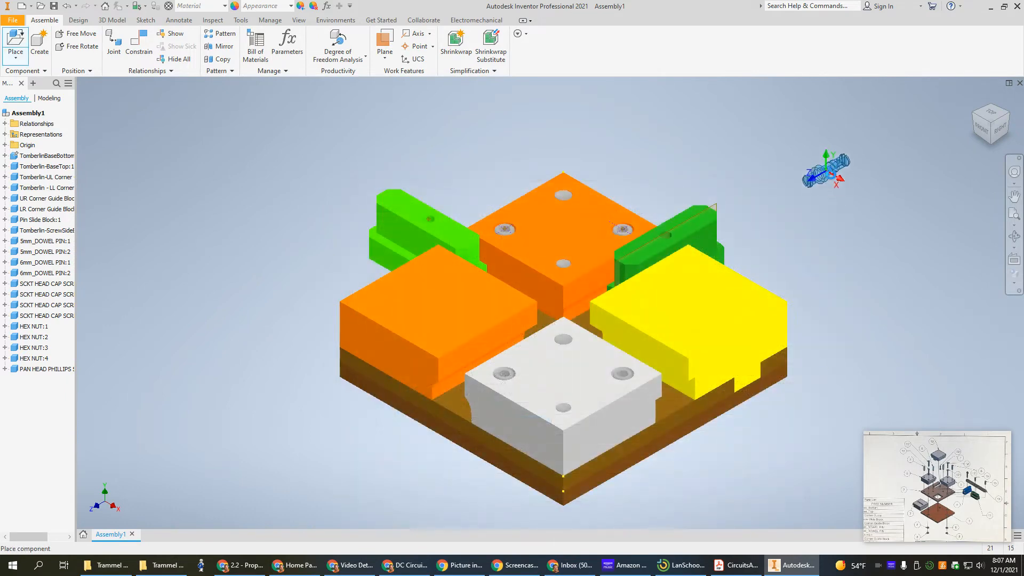
left_click(870, 202)
key("Escape")
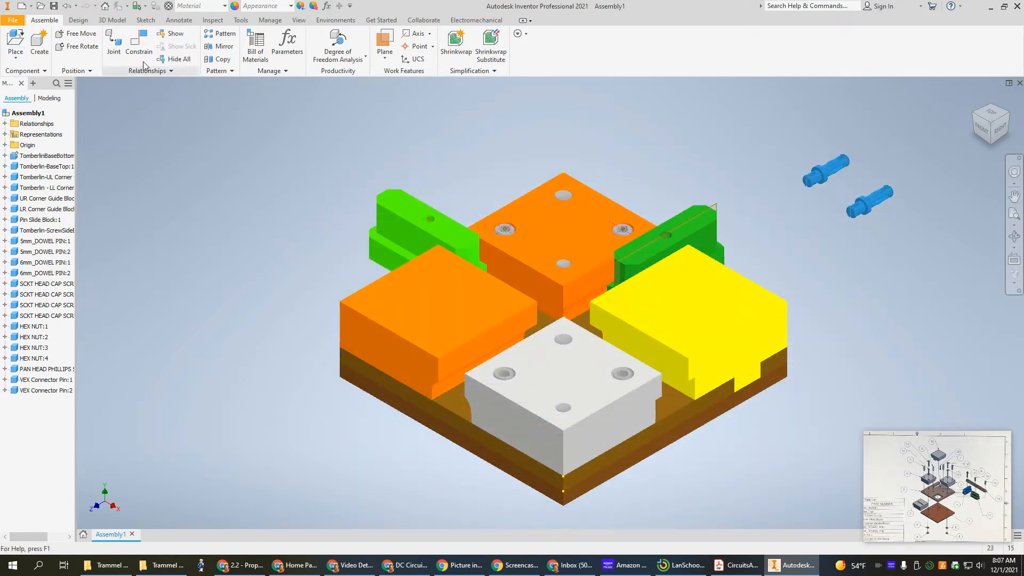
Step: Place one VEX Beam part in the empty space beside the blocks, near the two connector pins
left_click(16, 49)
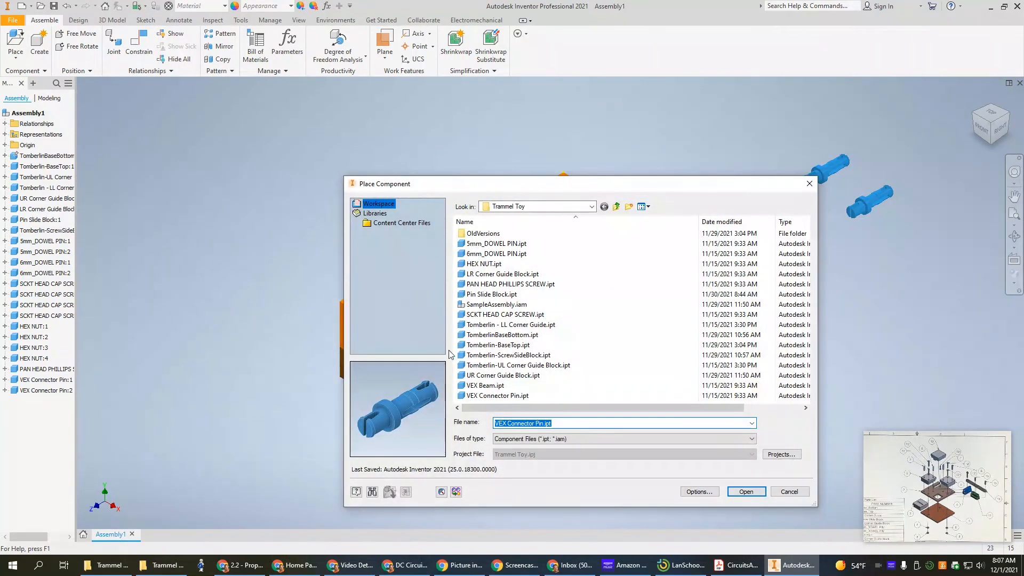
left_click(485, 386)
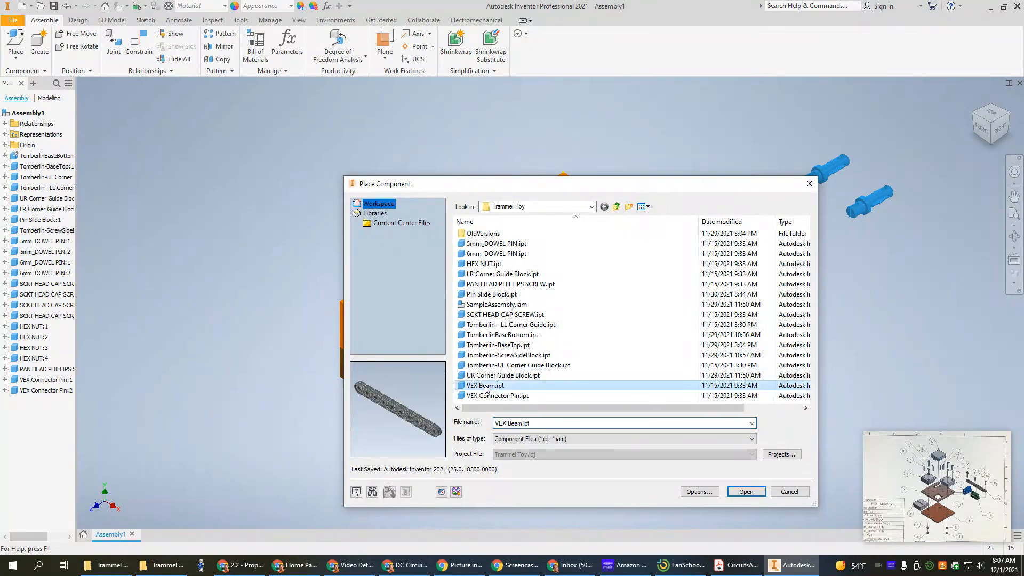
left_click(746, 491)
left_click(877, 296)
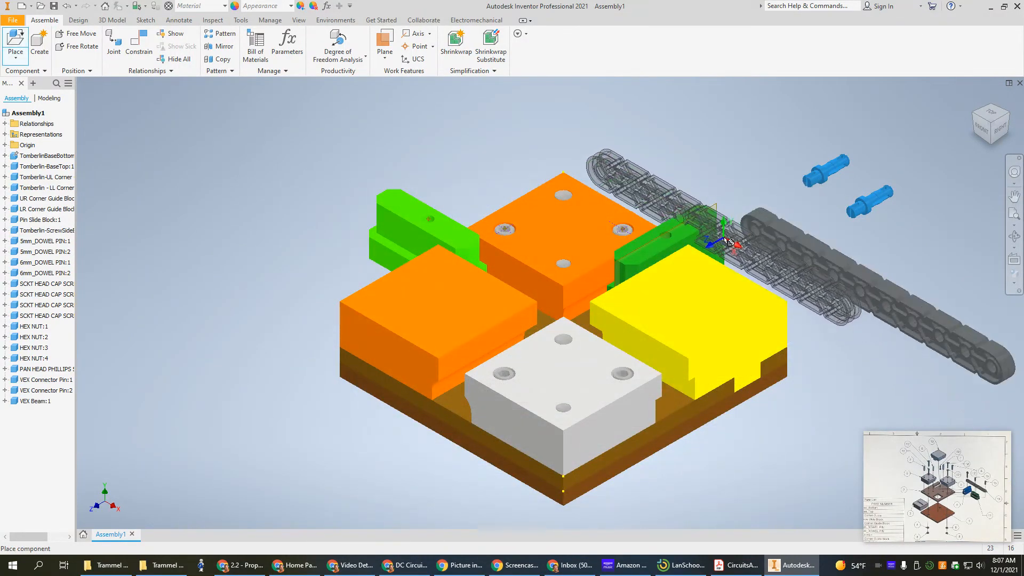
key("Escape")
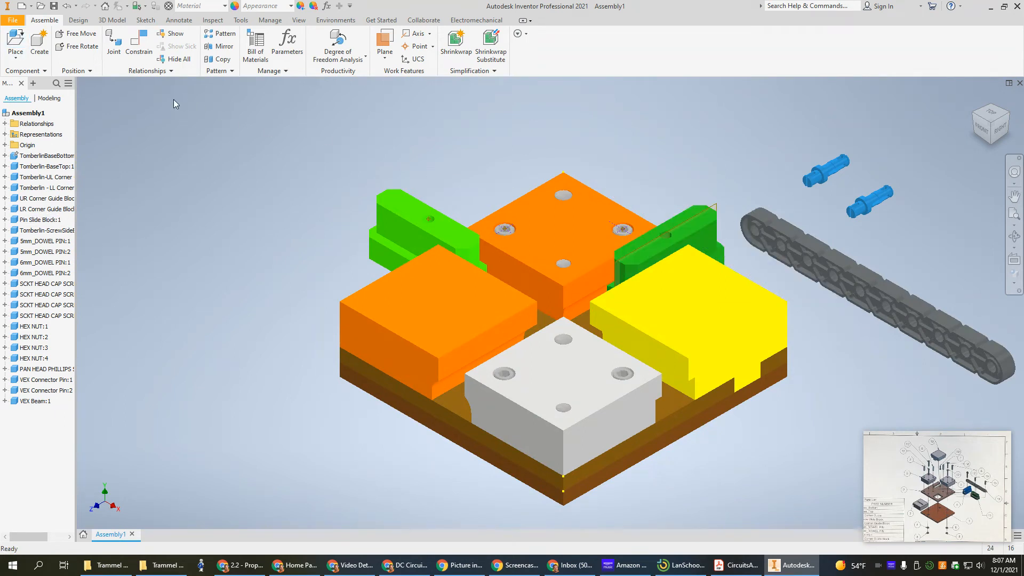
Step: Place one more SCKT HEAD CAP SCREW part in the empty space near the connector pins
left_click(16, 43)
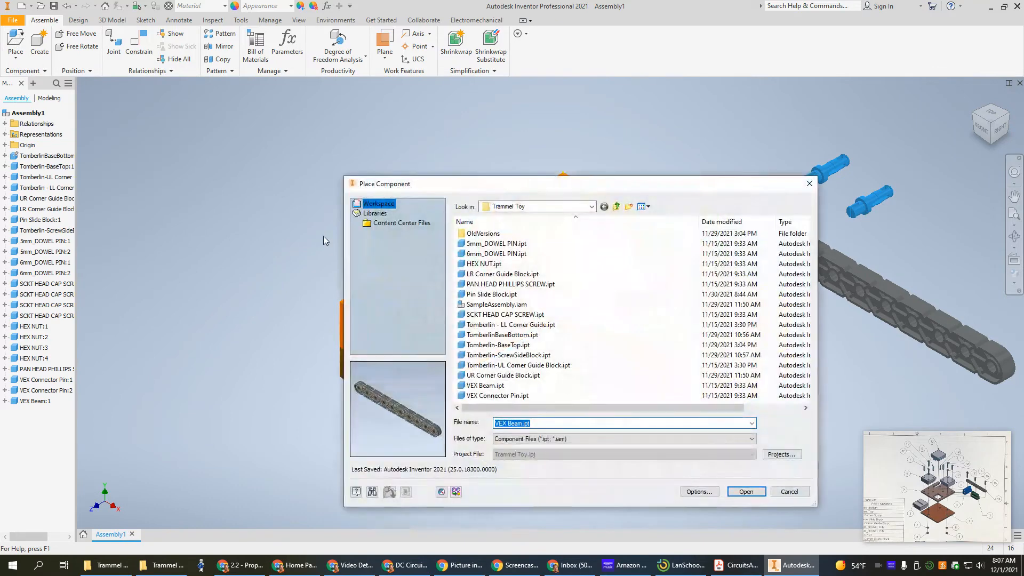
left_click(506, 314)
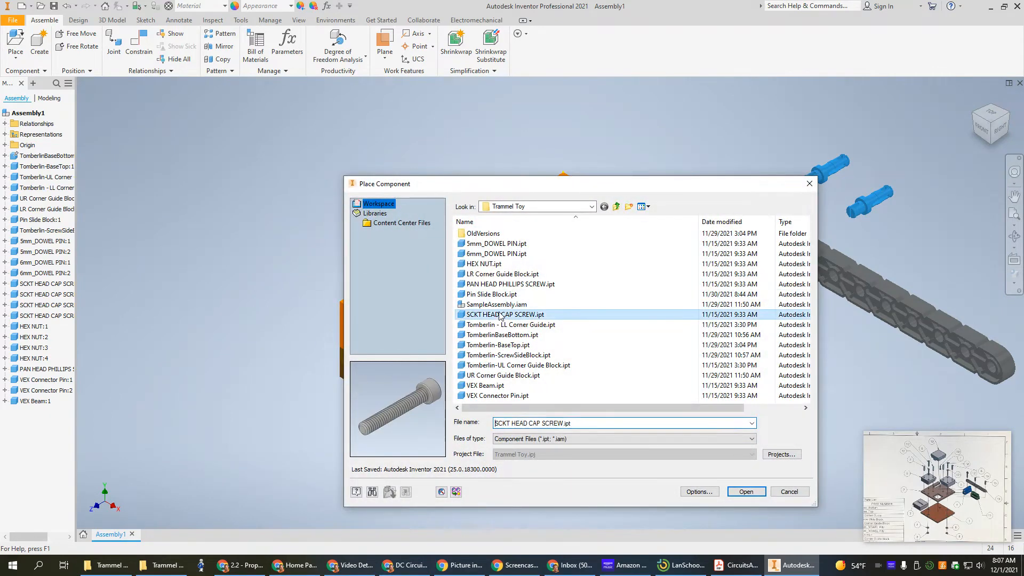
left_click(747, 491)
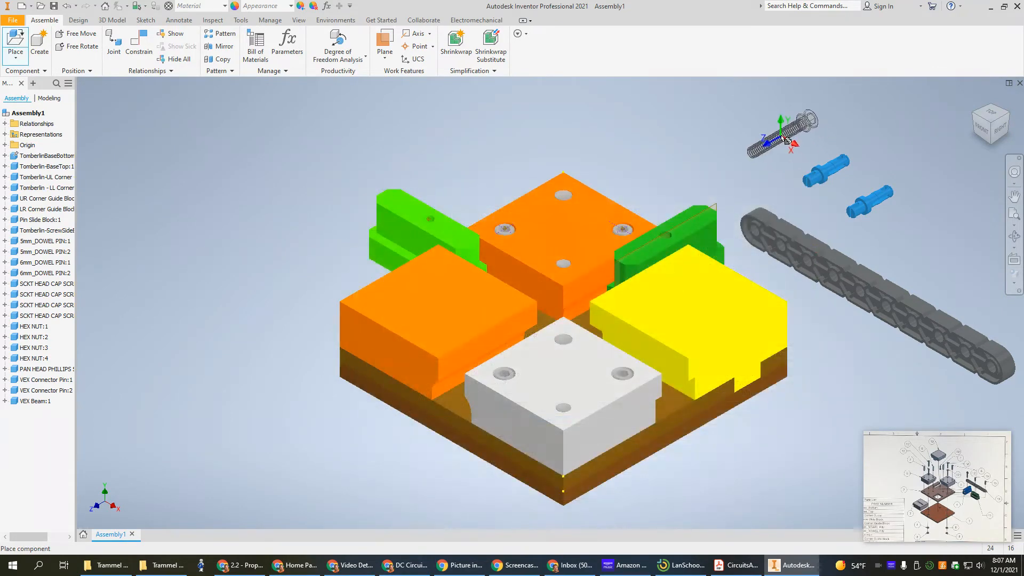
left_click(771, 134)
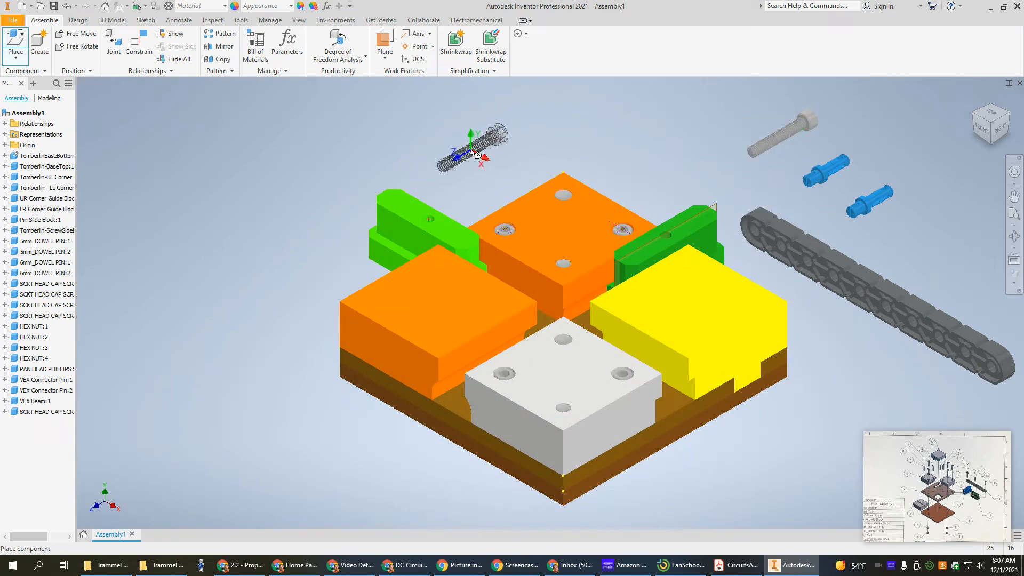
key("Escape")
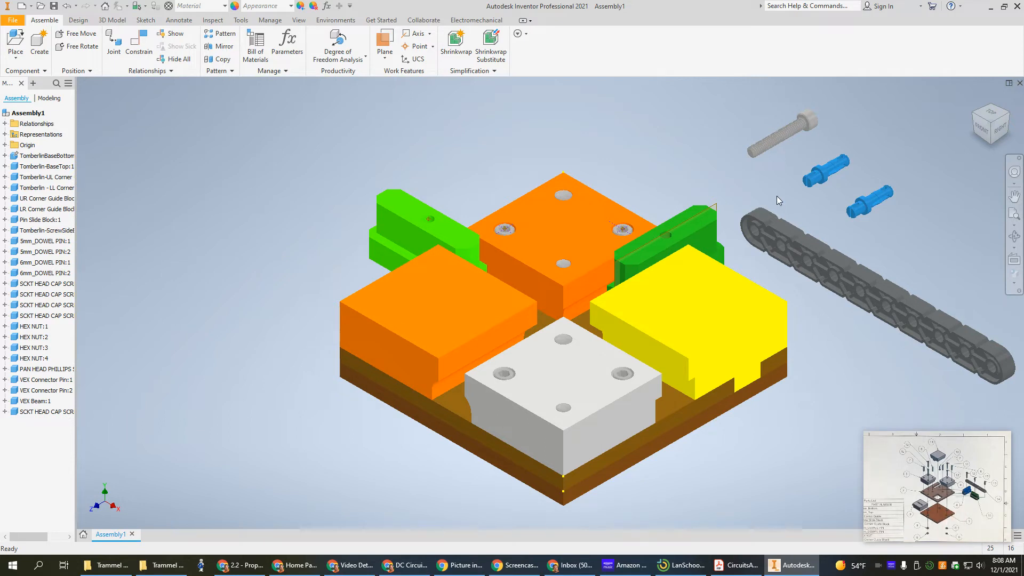
Step: Constrain the loose cap screw's head into the end hole of the VEX beam with an opposed Insert constraint at 0.000 in offset
left_click(138, 45)
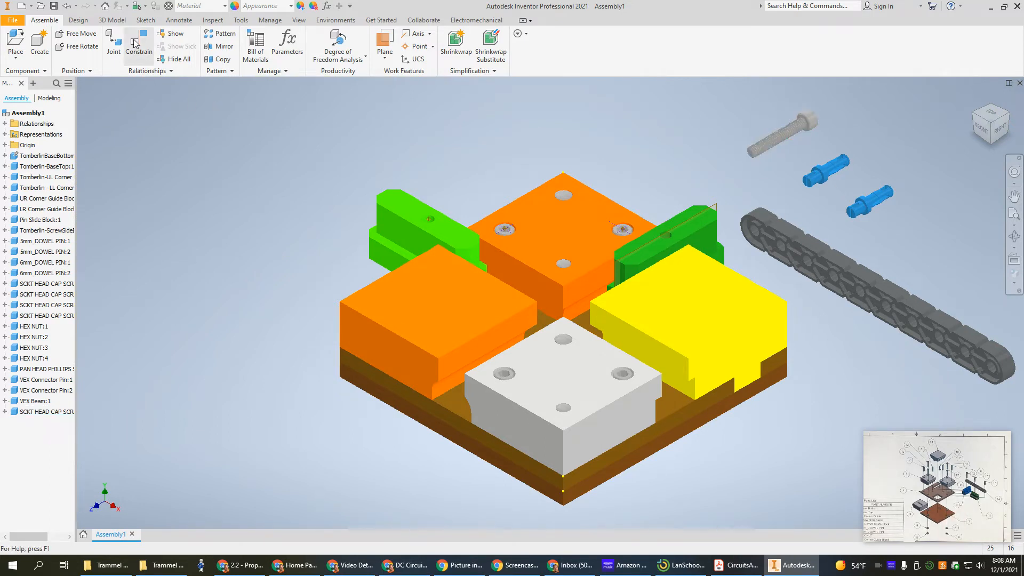
left_click(146, 128)
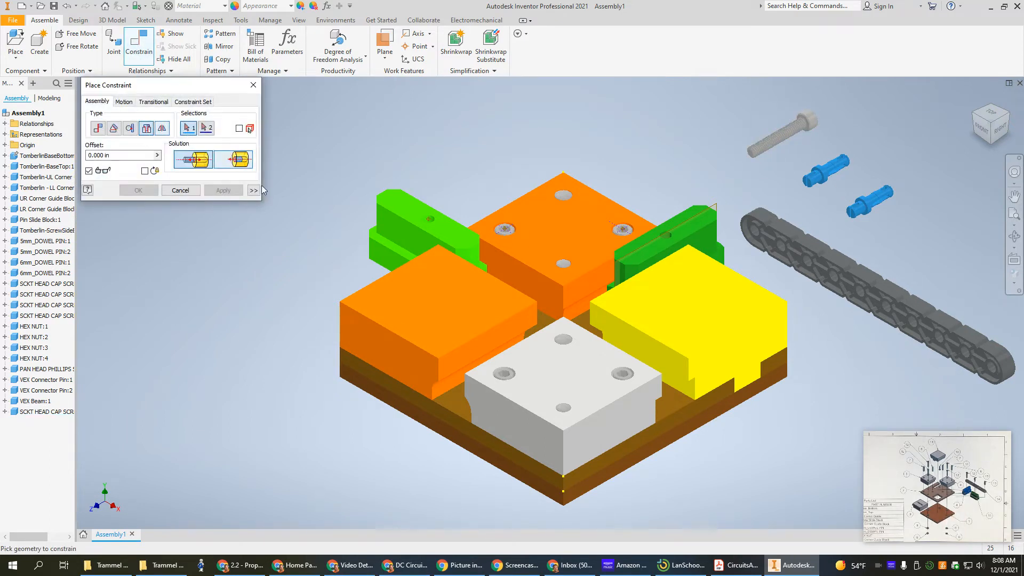
middle_click_drag(713, 327, 709, 270, "shift")
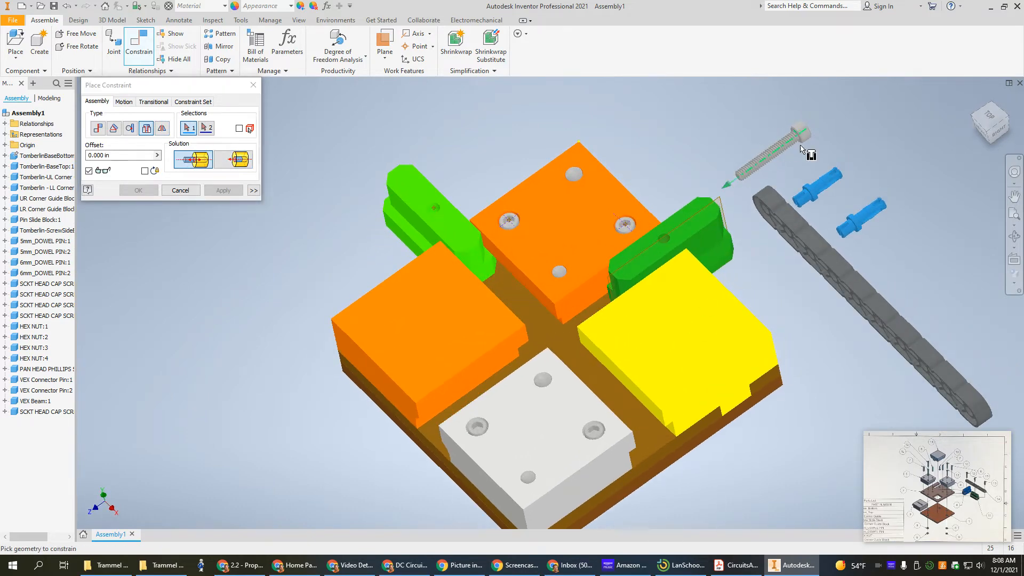
scroll(803, 146, "up", 5)
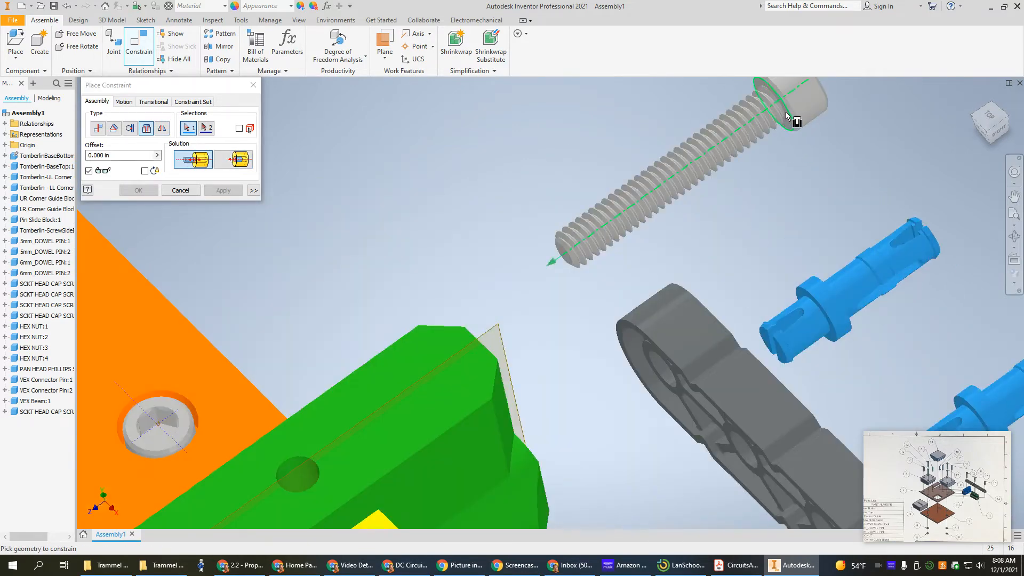
left_click(785, 114)
middle_click_drag(800, 210, 655, 389, "shift")
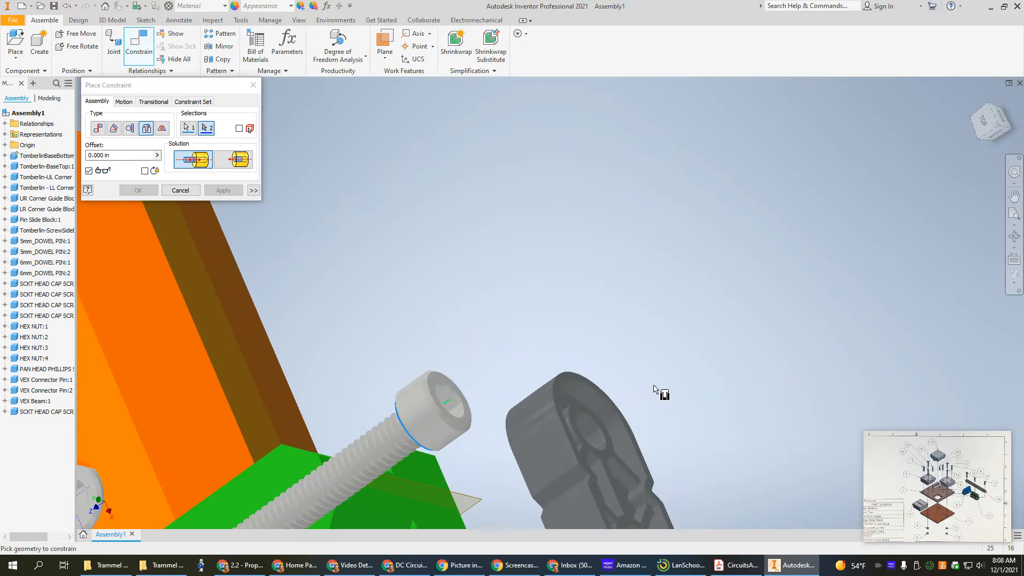
left_click(591, 422)
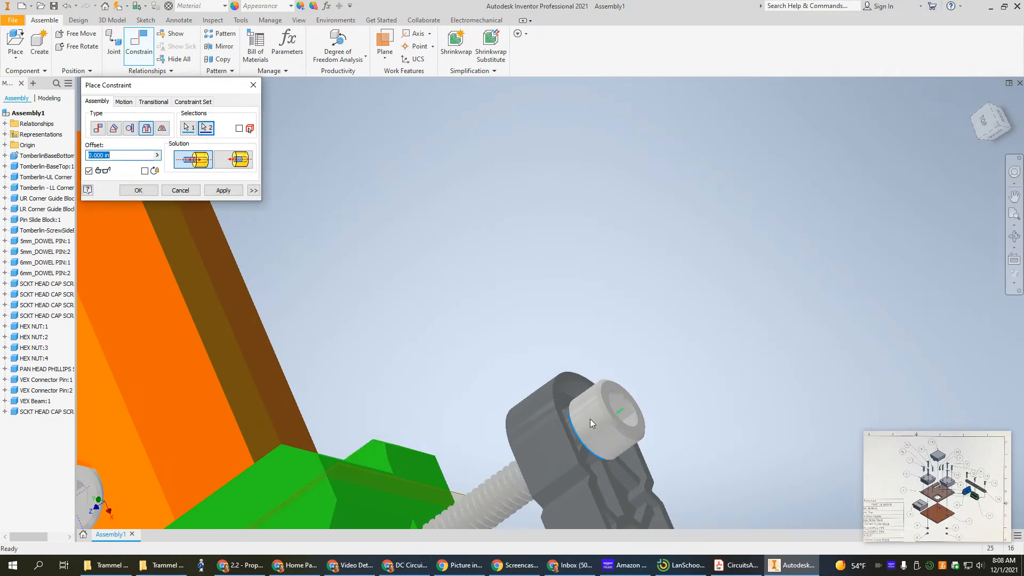
left_click(225, 192)
Step: Mate the axis of the light green slide block's hole with the axis of the cap screw in the beam
middle_click_drag(416, 243, 537, 253, "shift")
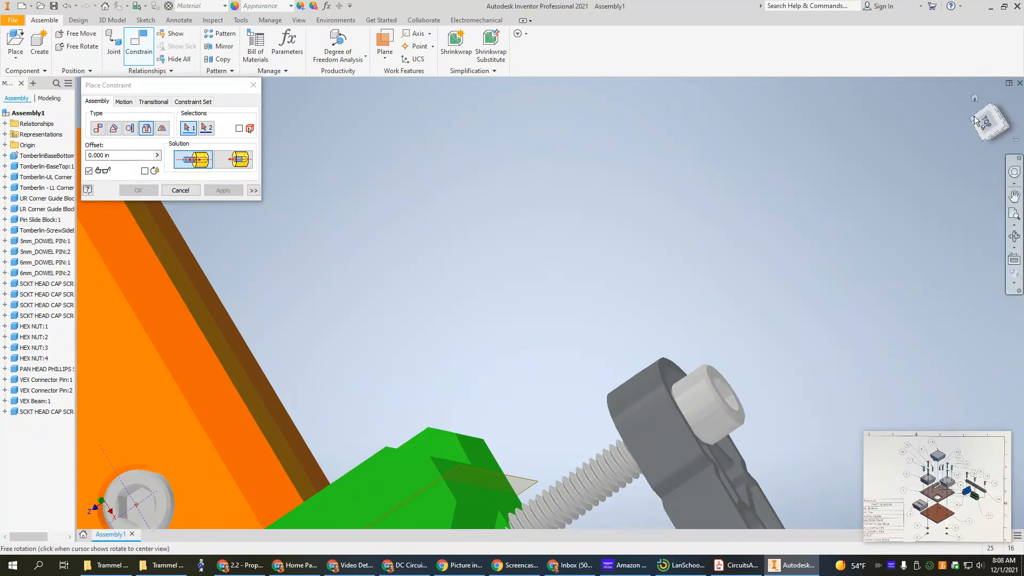
left_click(975, 99)
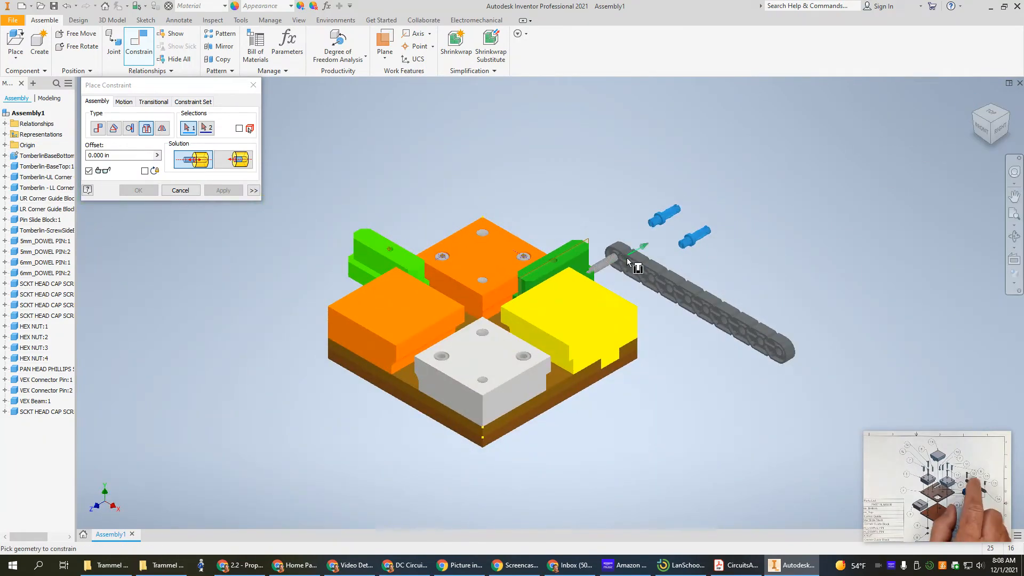
mouse_move(645, 278)
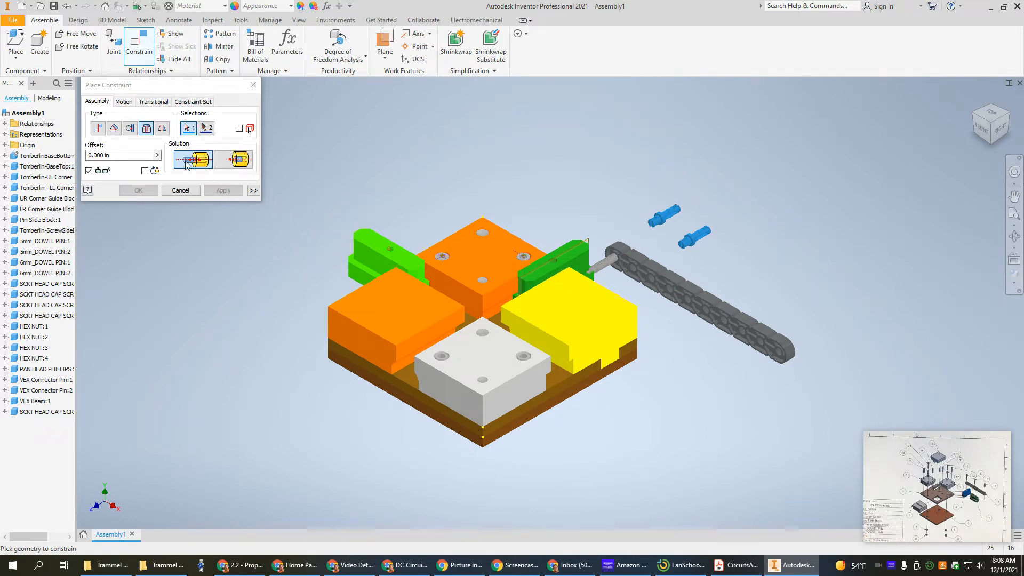
scroll(629, 288, "down", 4)
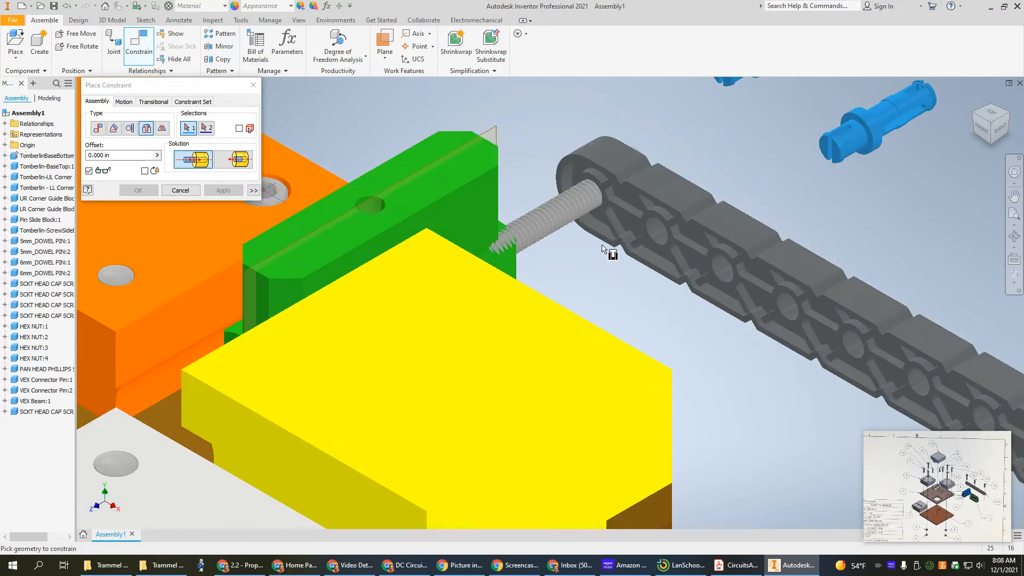
scroll(602, 247, "up", 5)
left_click(98, 128)
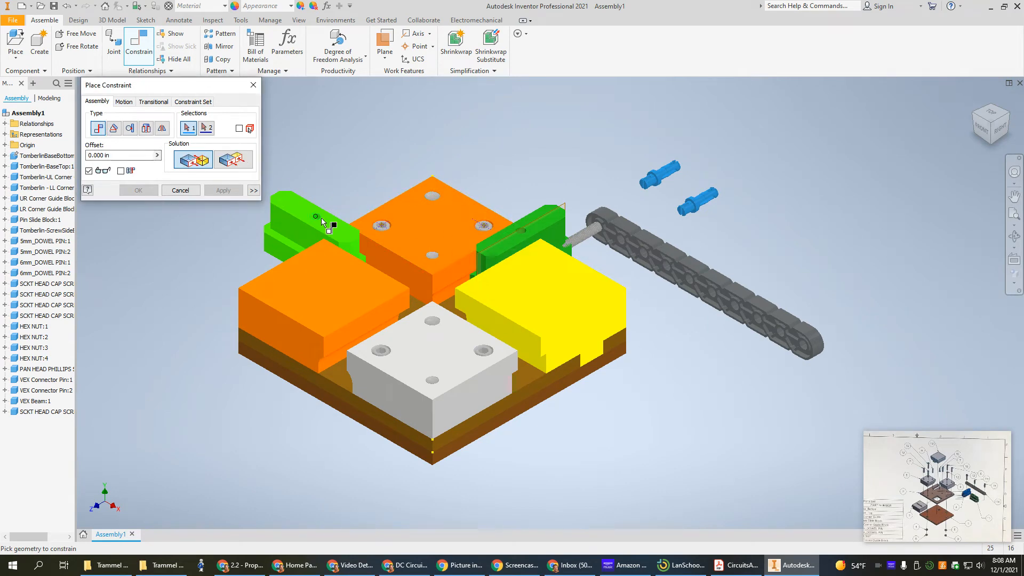
scroll(327, 222, "down", 5)
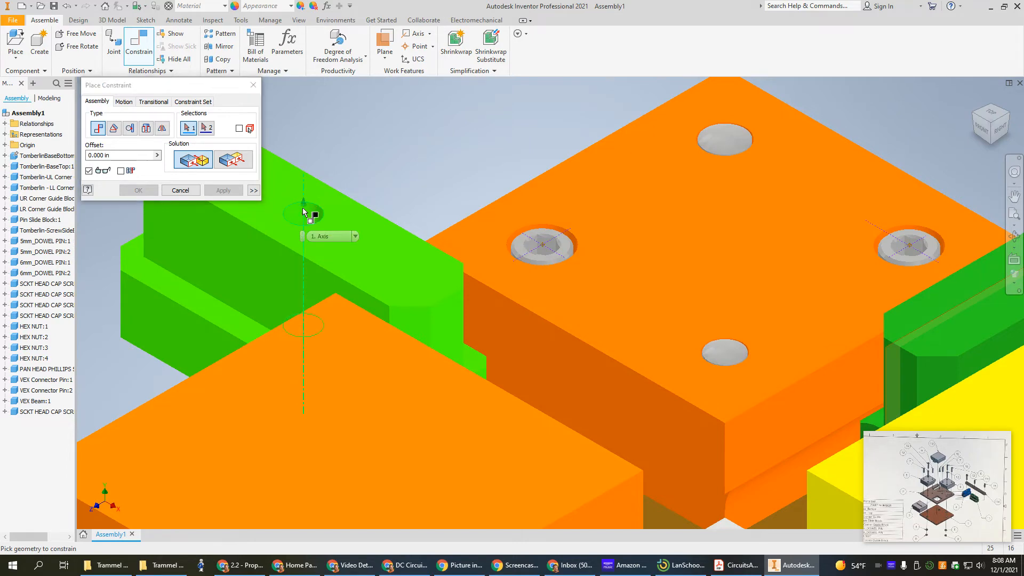
left_click(302, 209)
middle_click_drag(492, 181, 462, 199, "shift")
scroll(844, 306, "up", 5)
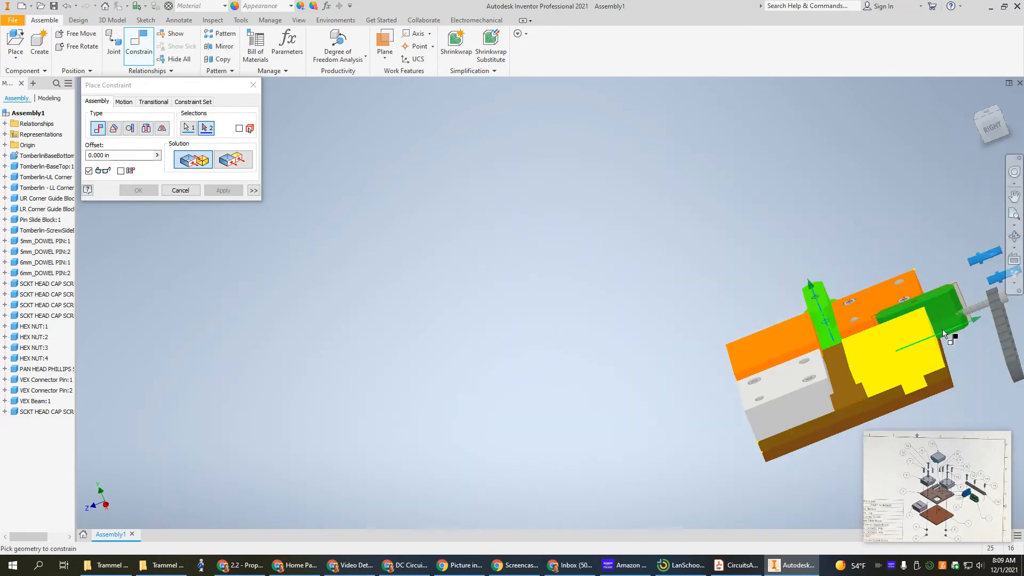
middle_click_drag(953, 326, 707, 337)
scroll(727, 331, "down", 4)
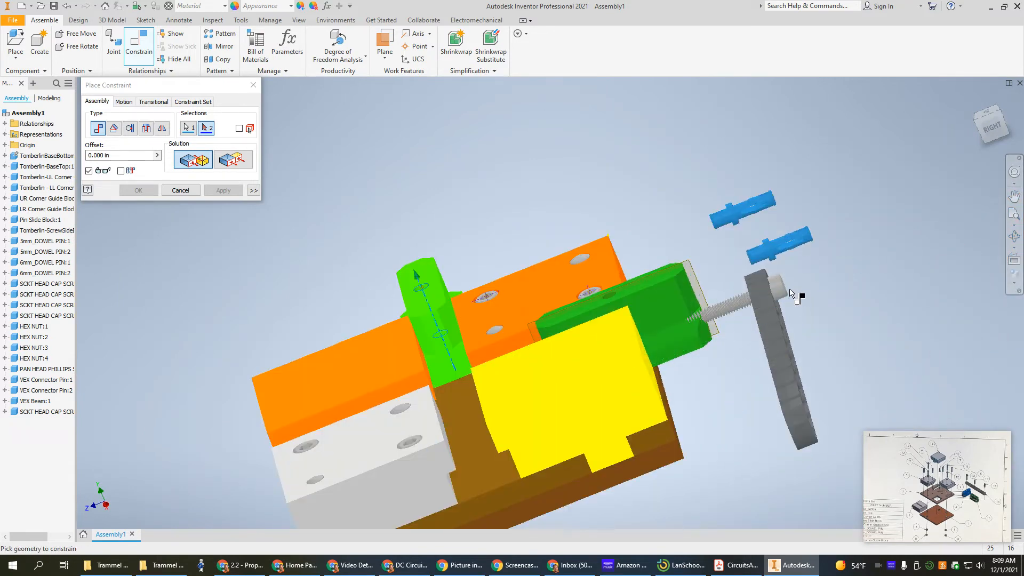
left_click(788, 288)
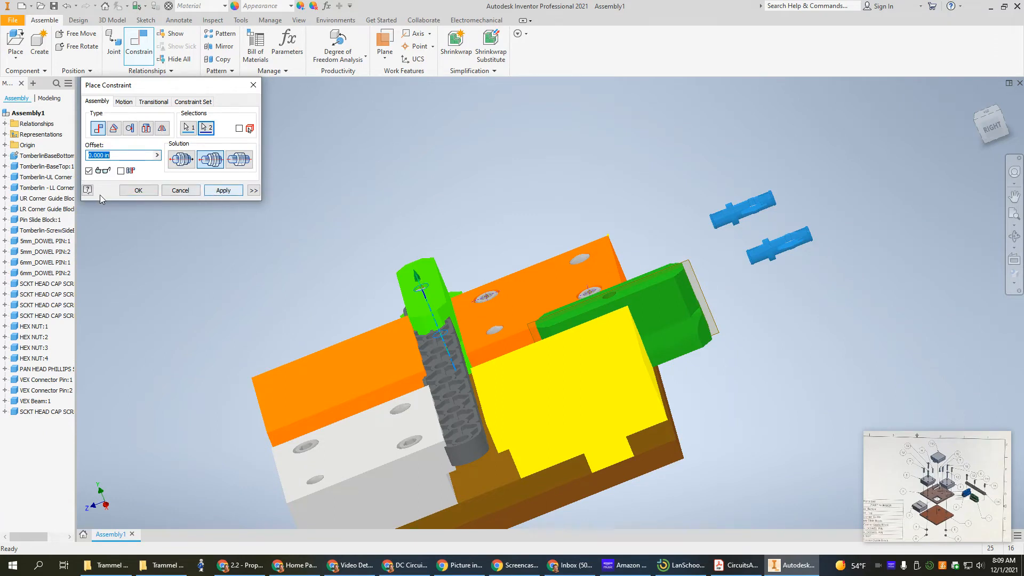
left_click(139, 193)
Step: Move the VEX beam with its cap screw up along the mated axis so it sits above the light green slide block
middle_click_drag(507, 349, 629, 355, "shift")
left_click(444, 408)
left_click_drag(464, 397, 409, 261)
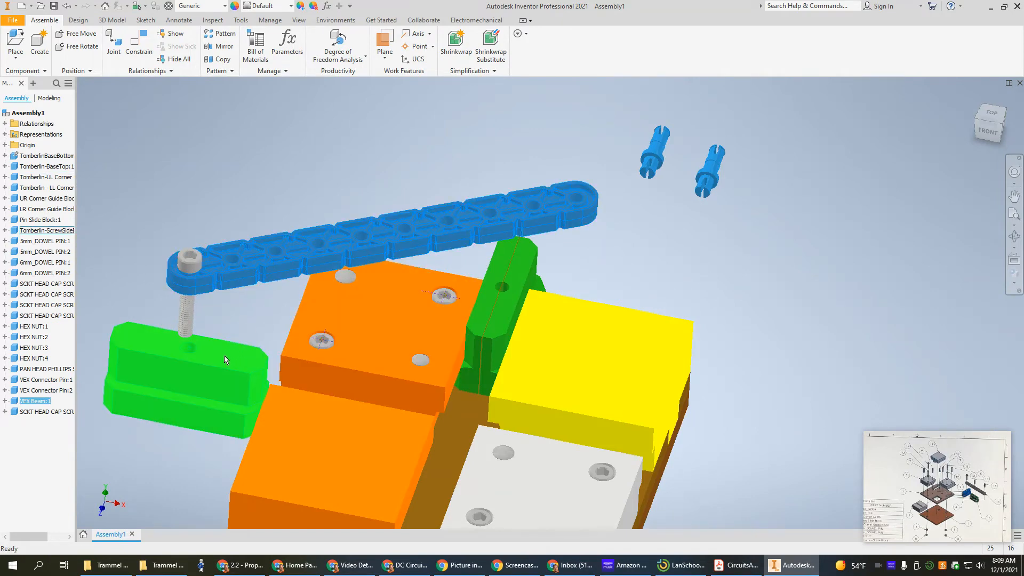
Step: Mate the underside face of the VEX beam flush against the top face of the light green slide block at 0.000 in offset
left_click(138, 42)
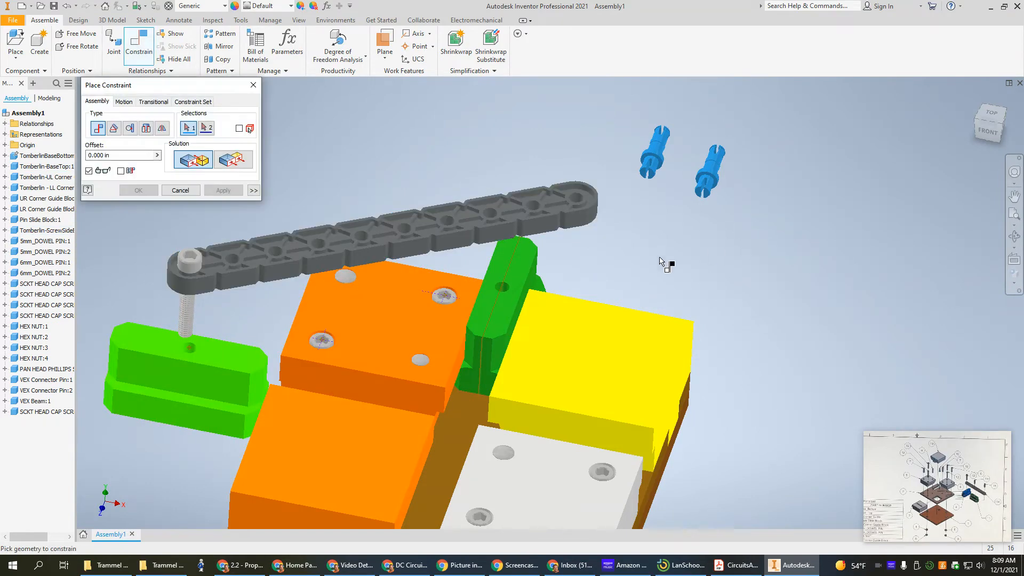
middle_click_drag(754, 320, 777, 241, "shift")
scroll(777, 241, "up", 1)
scroll(239, 336, "down", 6)
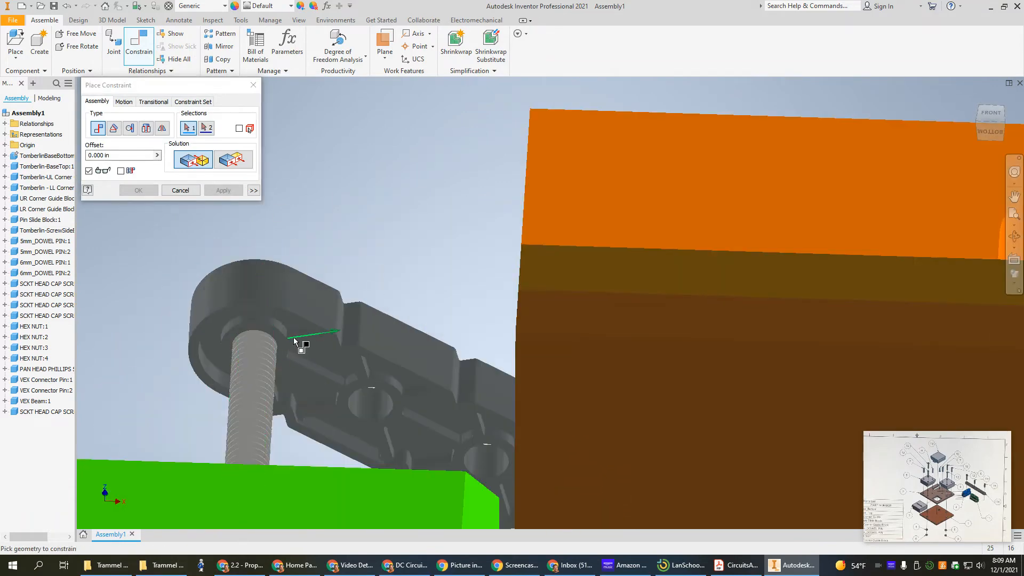
scroll(299, 339, "down", 4)
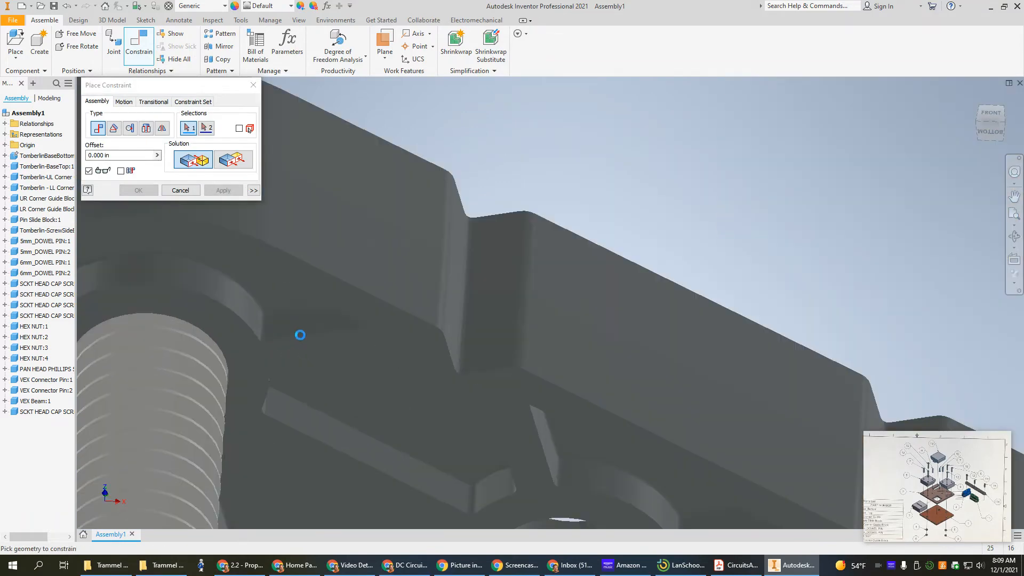
left_click(381, 314)
scroll(385, 318, "up", 5)
middle_click_drag(422, 270, 441, 367, "shift")
middle_click_drag(504, 383, 496, 208)
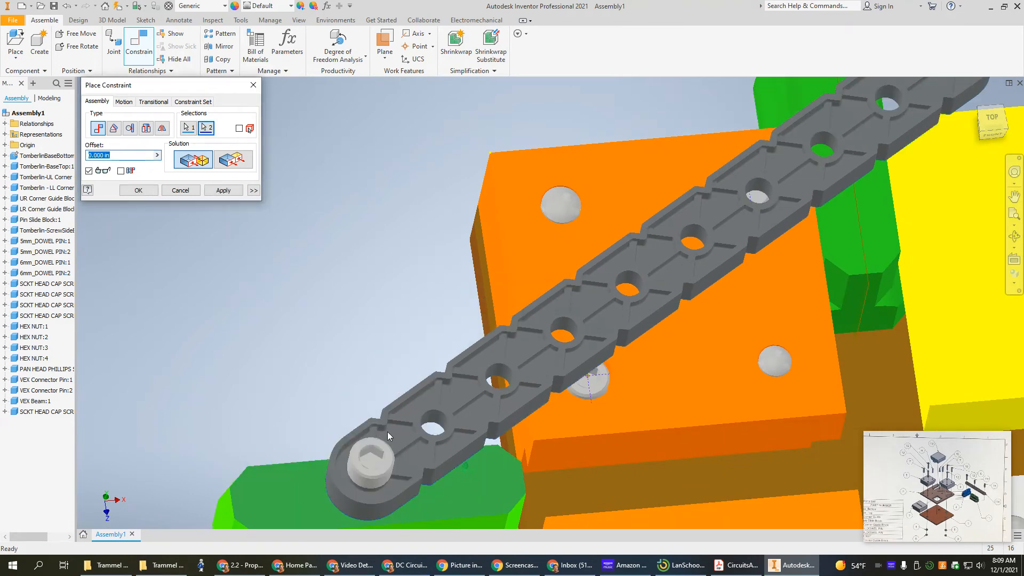
key("Return")
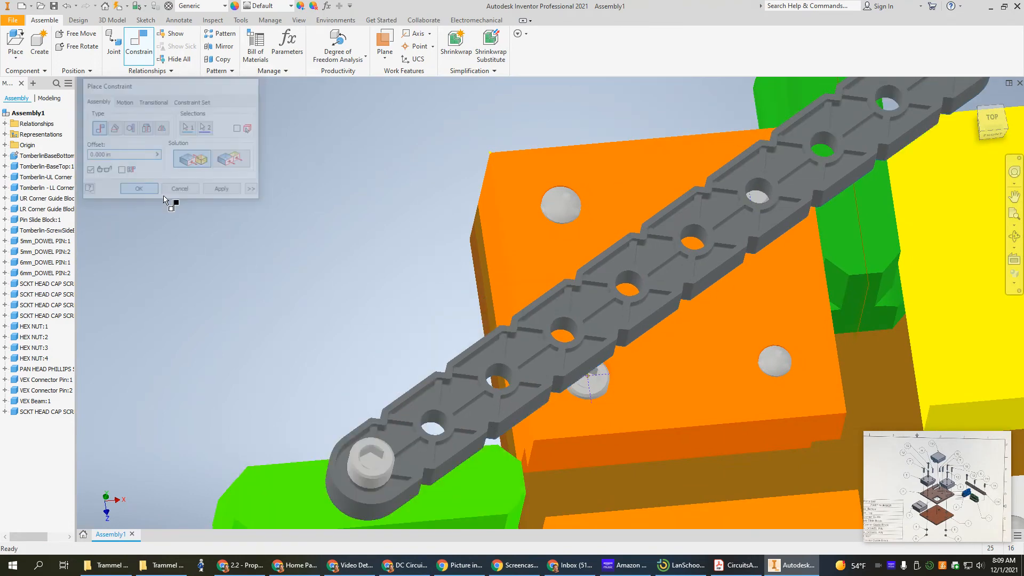
Step: Swing the VEX beam around its cap screw and shift the light green slide block along its track
middle_click_drag(167, 199, 437, 343, "shift")
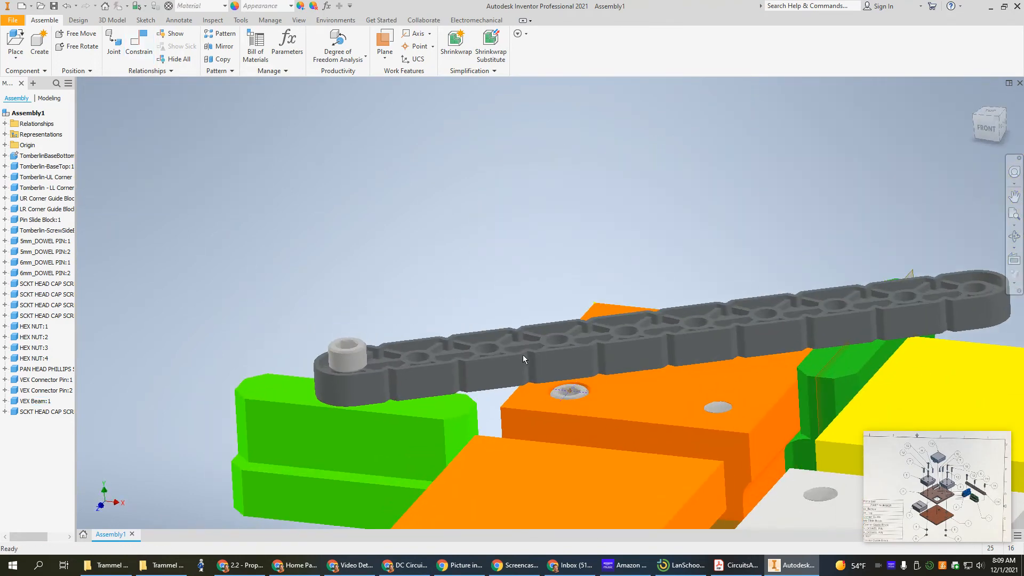
left_click_drag(595, 344, 771, 344)
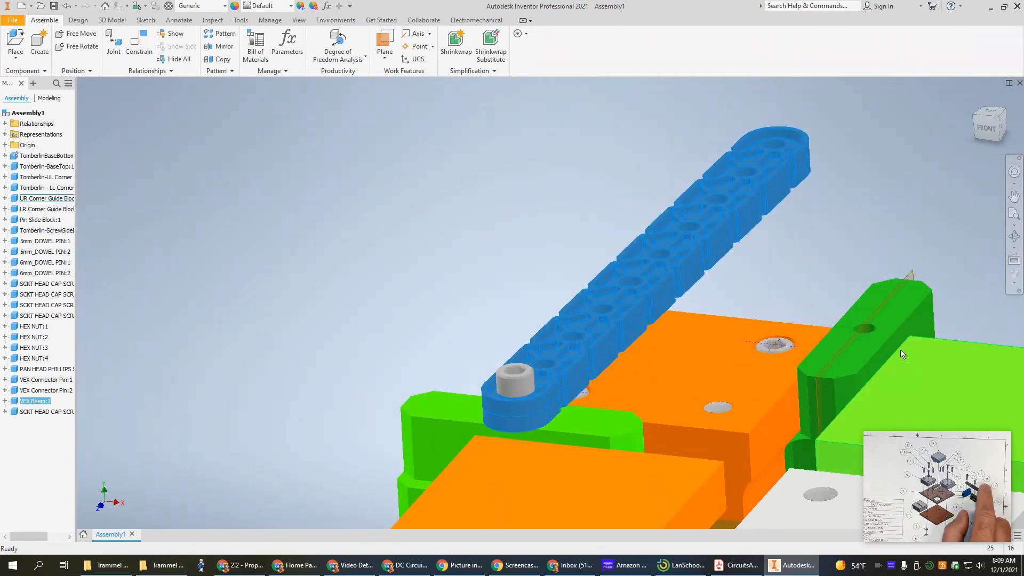
mouse_move(917, 366)
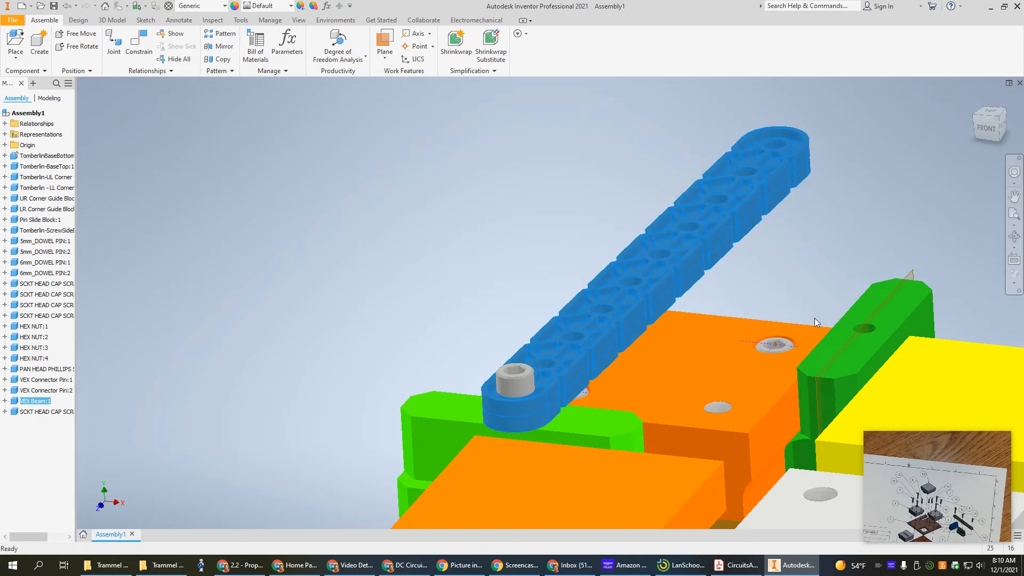
Step: Constrain one loose VEX connector pin into the dark green slide block's top hole with an opposed Insert constraint at 0.000 in offset
scroll(875, 328, "down", 3)
scroll(880, 334, "down", 2)
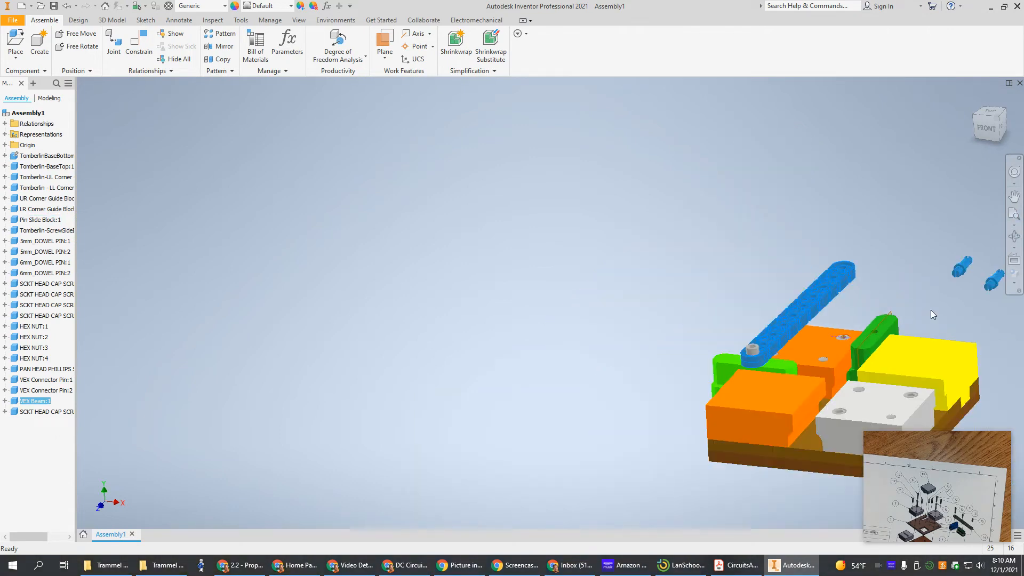
left_click(145, 41)
left_click(146, 128)
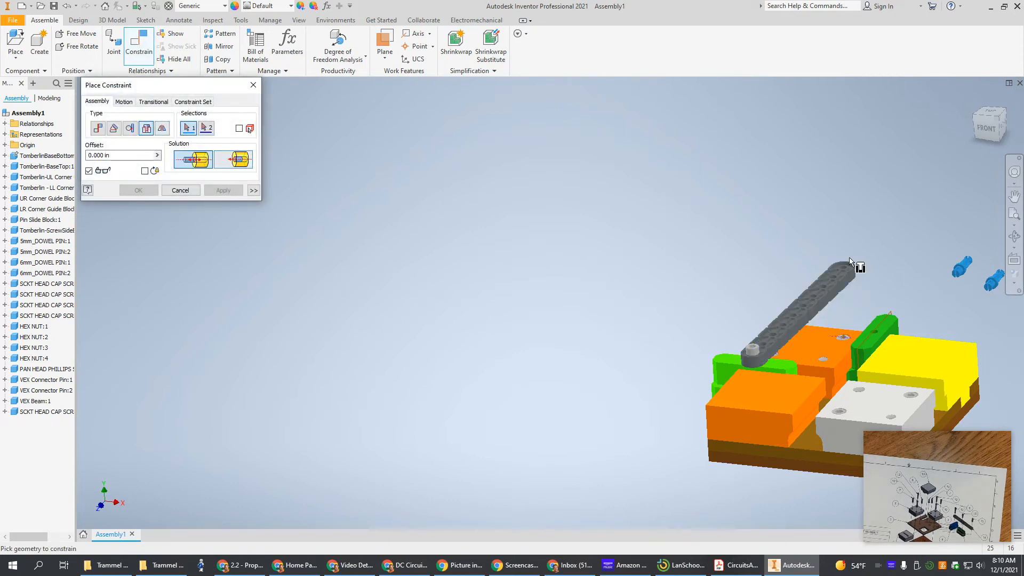
middle_click_drag(968, 298, 761, 332, "shift")
scroll(805, 327, "down", 5)
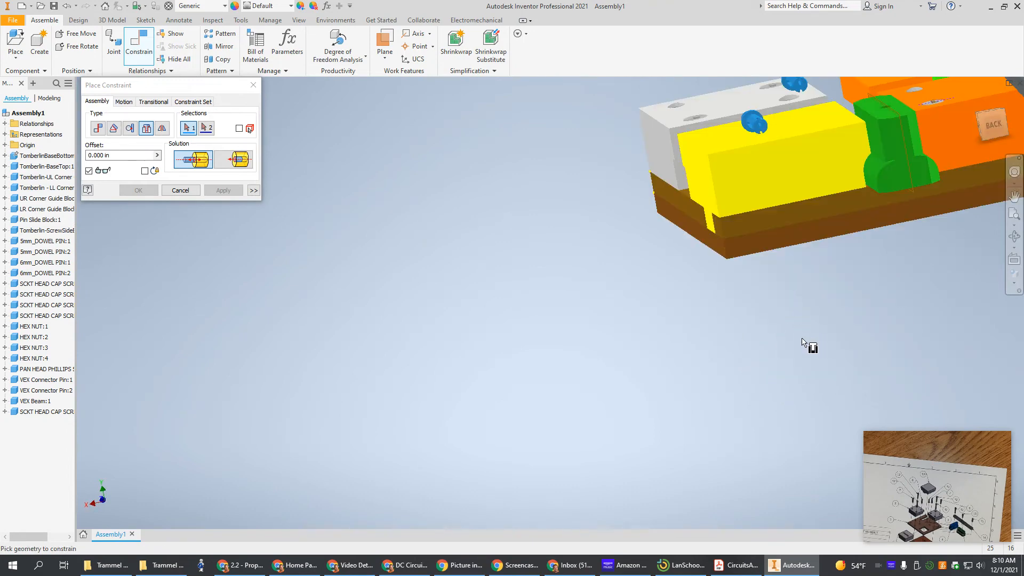
middle_click_drag(811, 195, 802, 405)
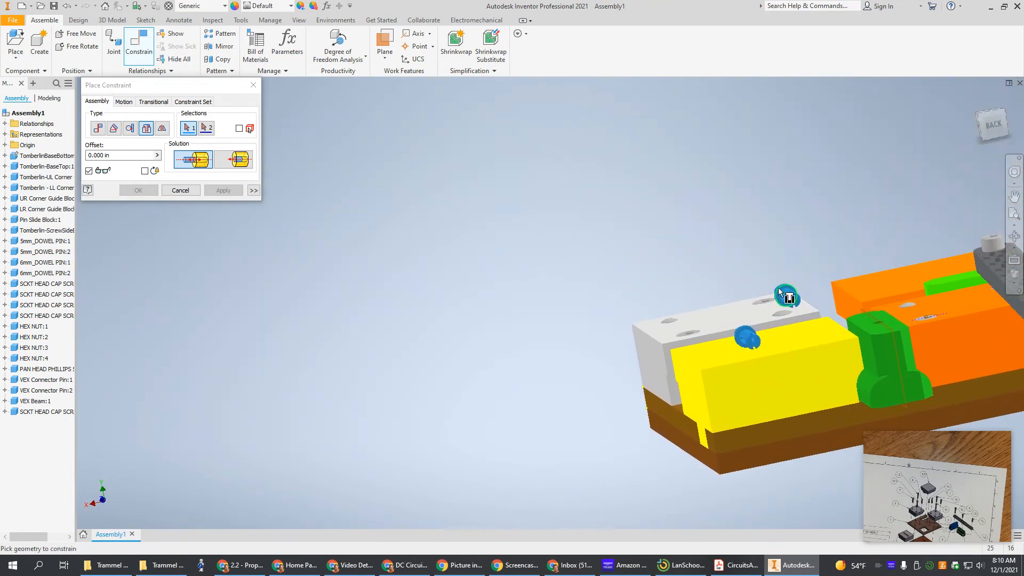
scroll(780, 295, "down", 5)
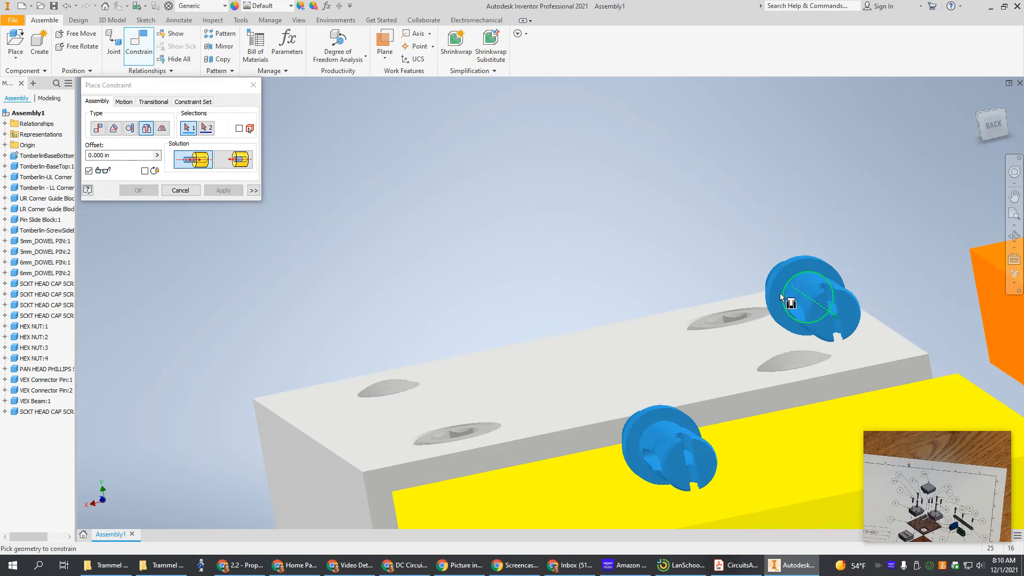
left_click(780, 295)
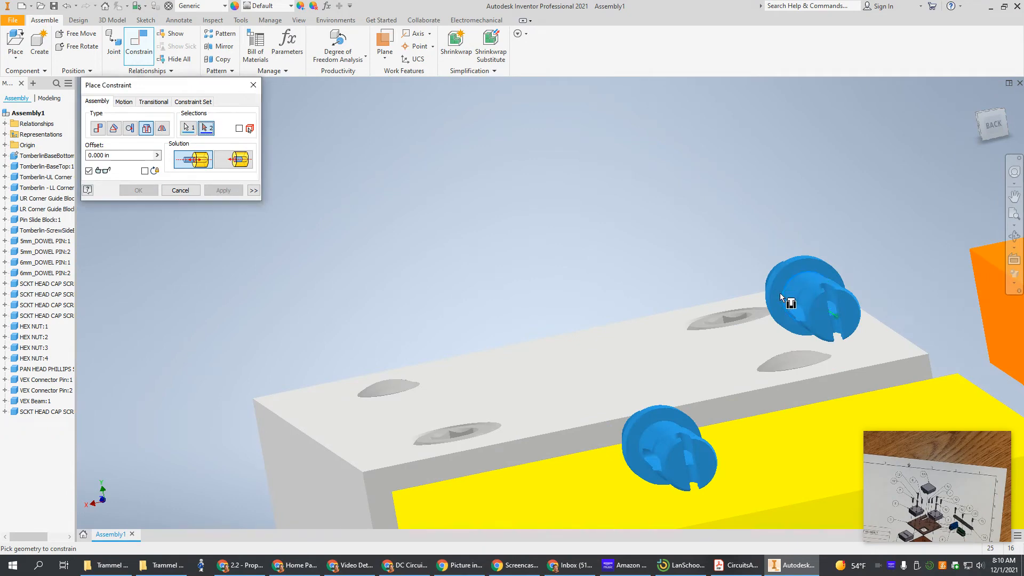
scroll(888, 326, "up", 5)
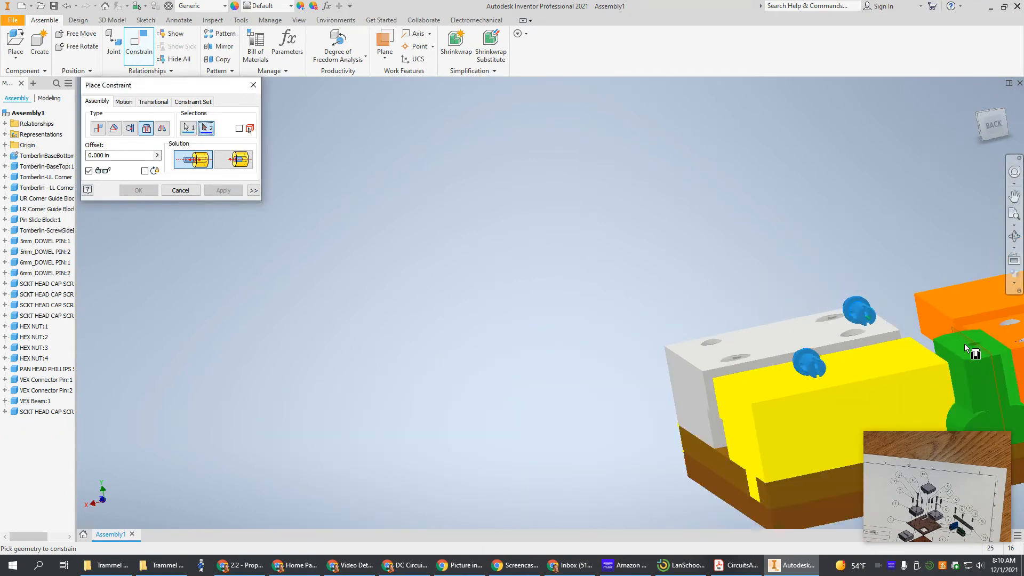
left_click(966, 345)
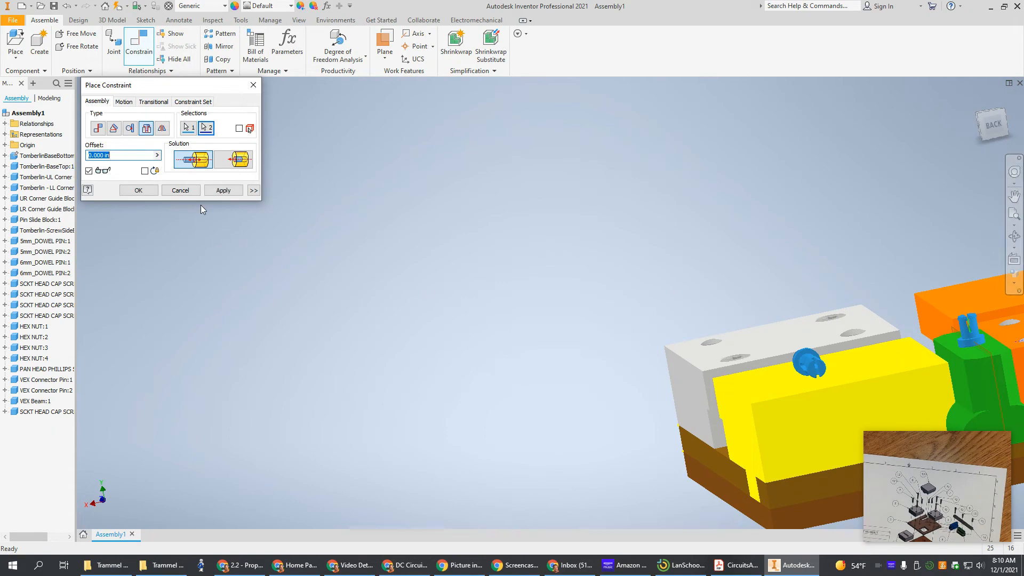
left_click(222, 191)
Step: Try to constrain the seated connector pin's collar to a hole on the underside of the VEX beam with an Insert constraint
middle_click_drag(638, 274, 216, 264)
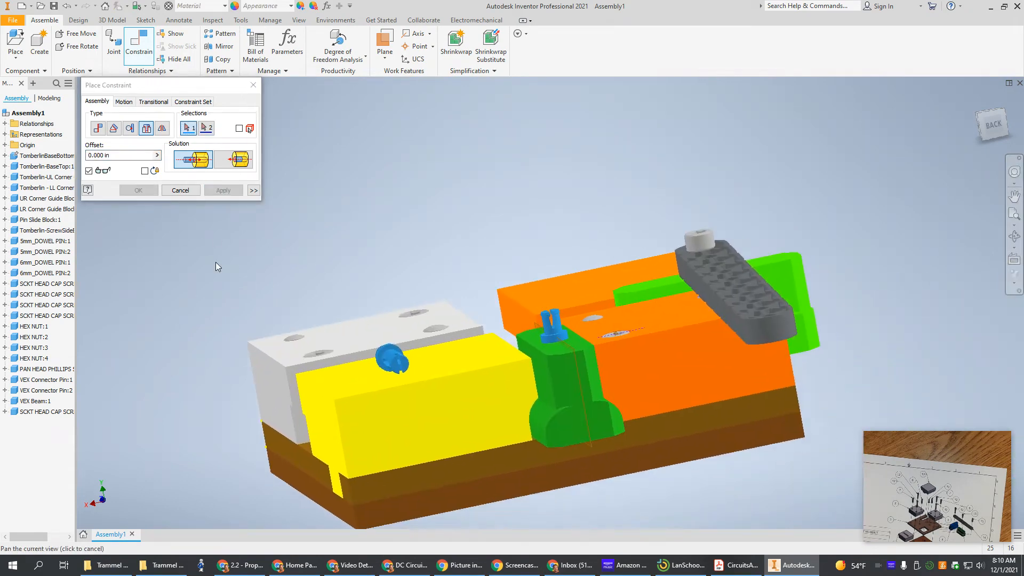
scroll(216, 264, "up", 3)
scroll(410, 304, "down", 5)
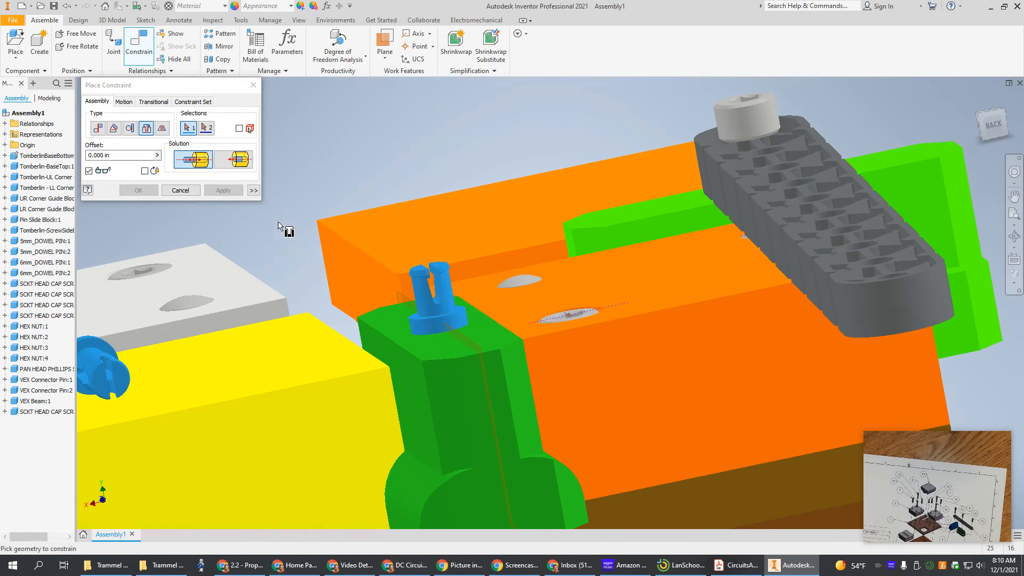
left_click(447, 315)
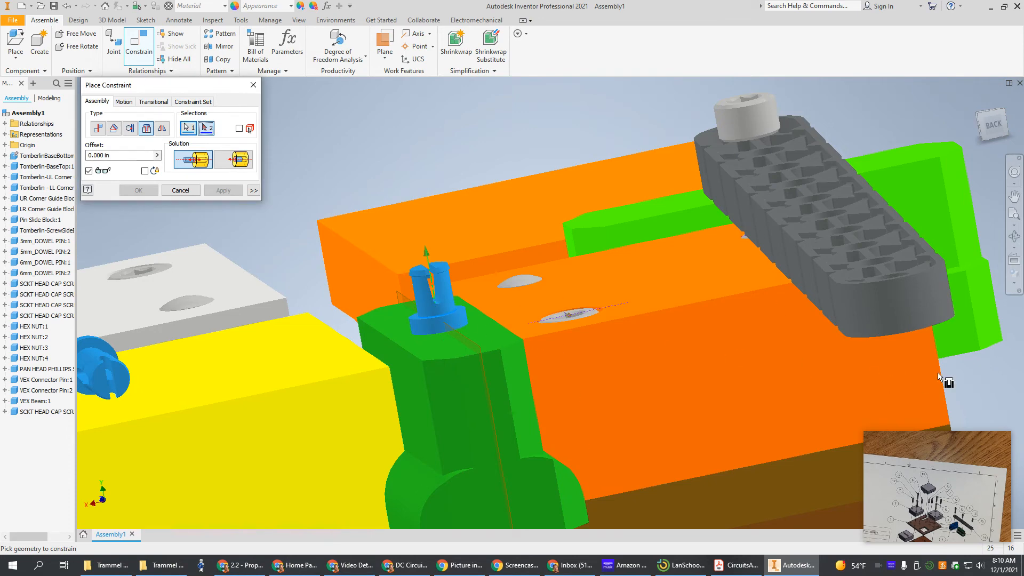
middle_click_drag(928, 339, 837, 311, "shift")
middle_click_drag(955, 343, 720, 264)
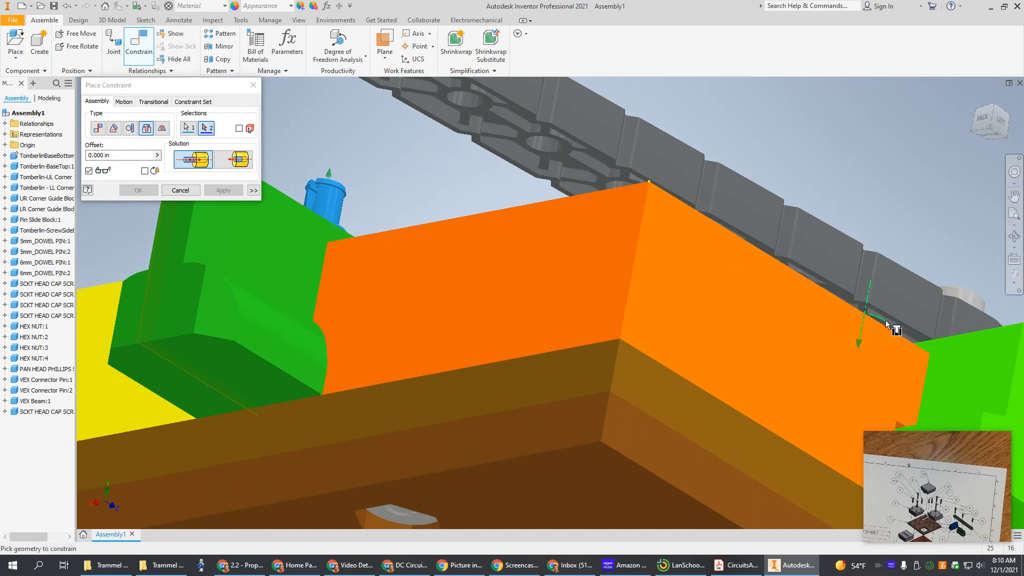
left_click(608, 186)
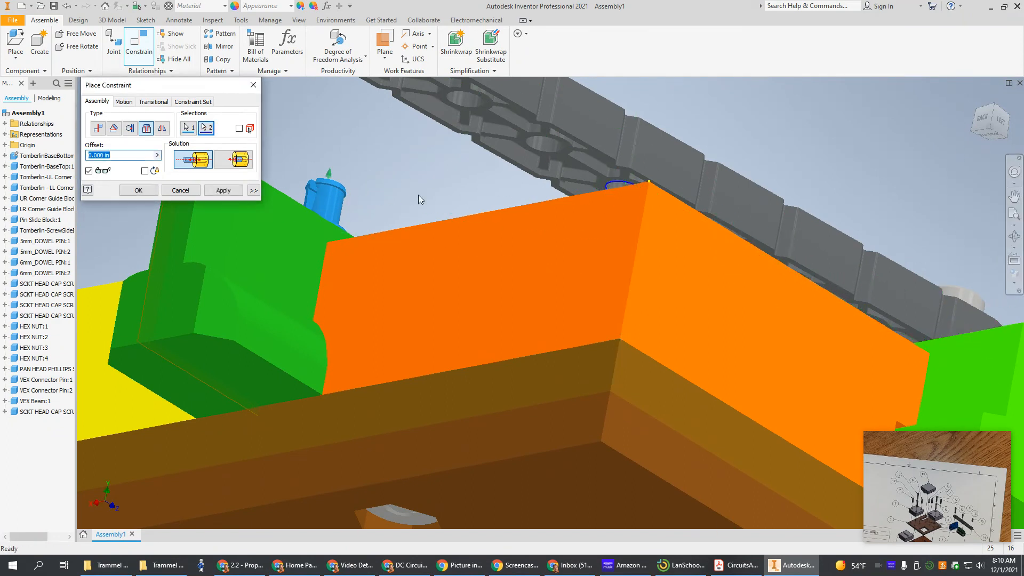
left_click(224, 191)
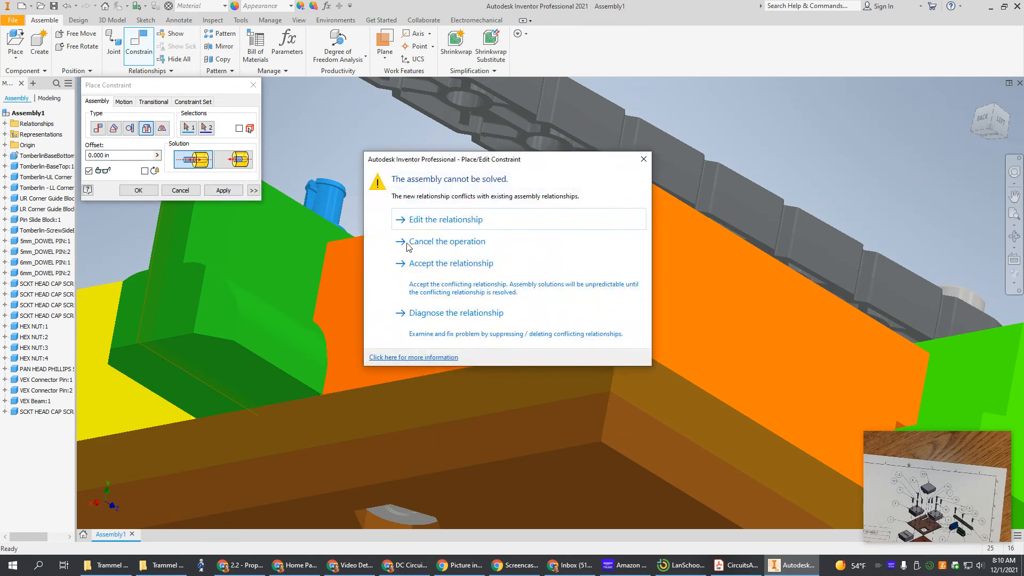
left_click(447, 241)
Step: Mate the axis of the dark green block's connector pin with the axis of the beam's fifth hole, counting from the cap screw
middle_click_drag(450, 238, 542, 288, "shift")
middle_click_drag(466, 319, 581, 382)
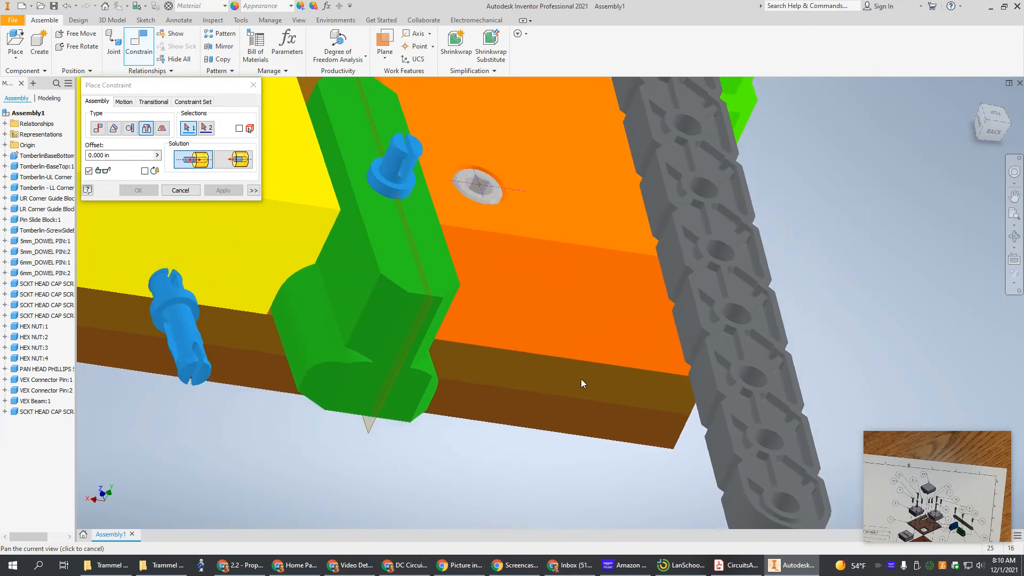
left_click(98, 129)
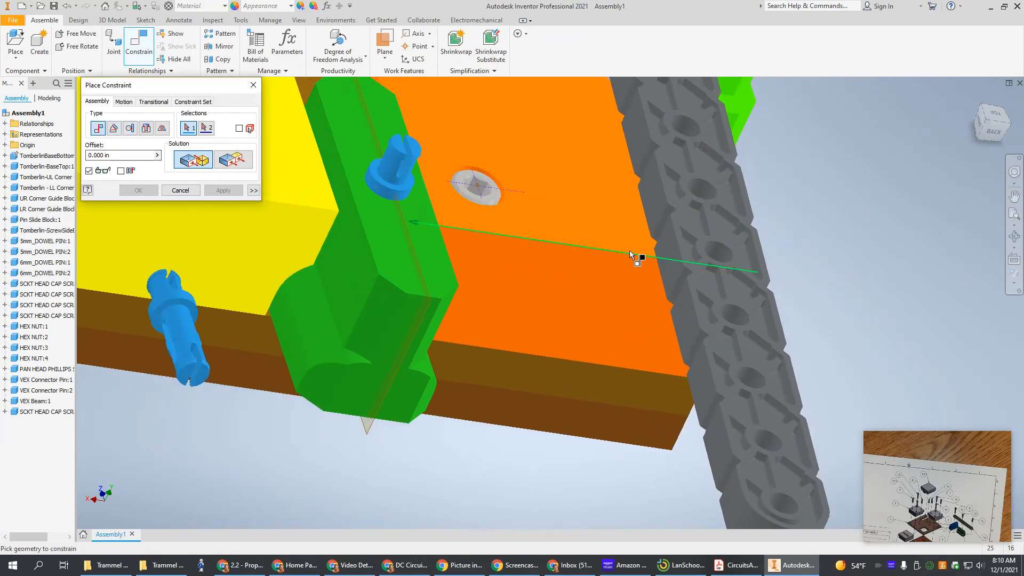
left_click(394, 177)
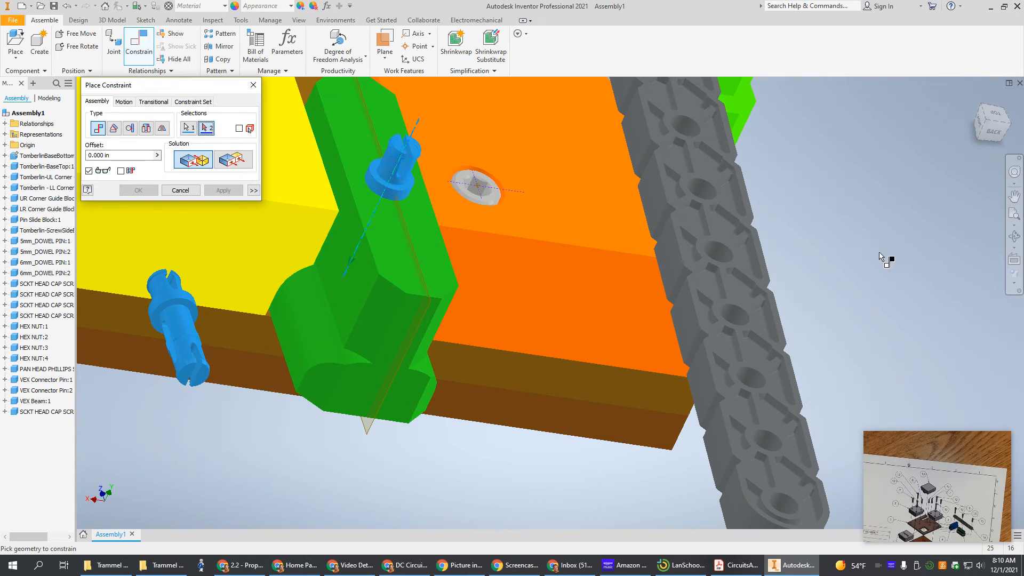
middle_click_drag(855, 250, 841, 287, "shift")
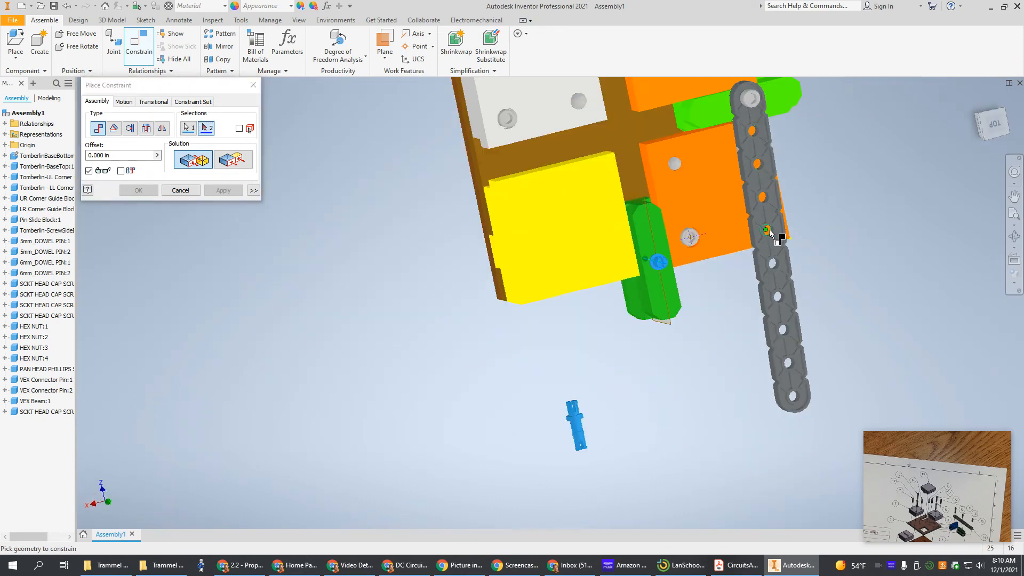
middle_click_drag(784, 239, 833, 228, "shift")
scroll(763, 248, "down", 5)
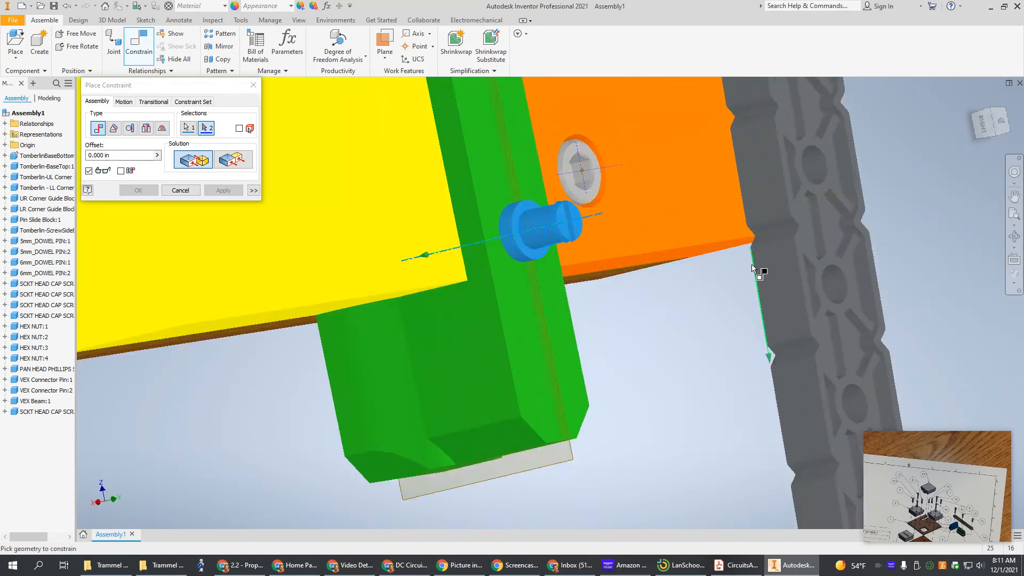
left_click(811, 171)
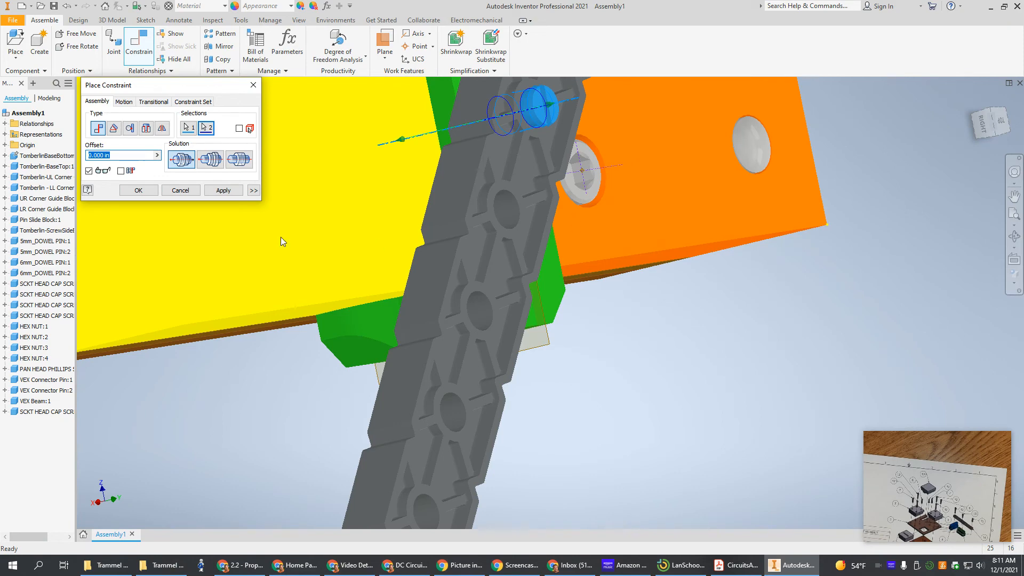
left_click(223, 190)
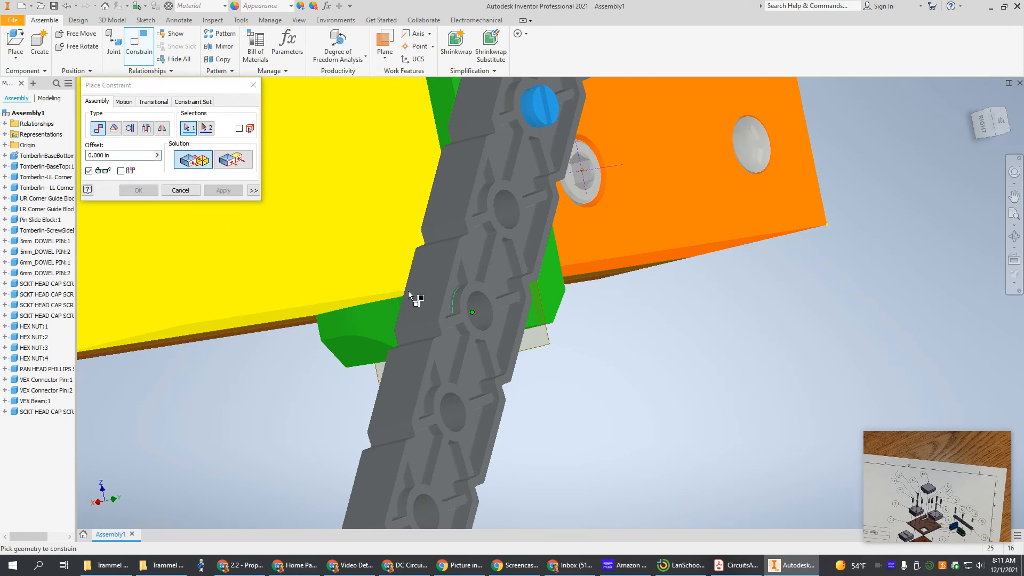
left_click(173, 193)
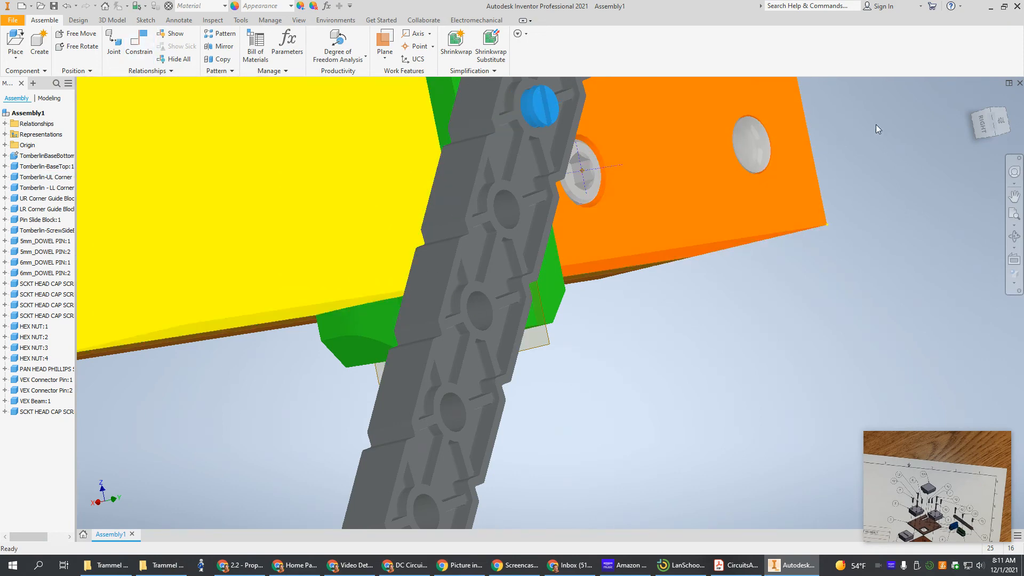
Step: Rotate the VEX beam in the home view to run the two slide blocks along their tracks
left_click(974, 101)
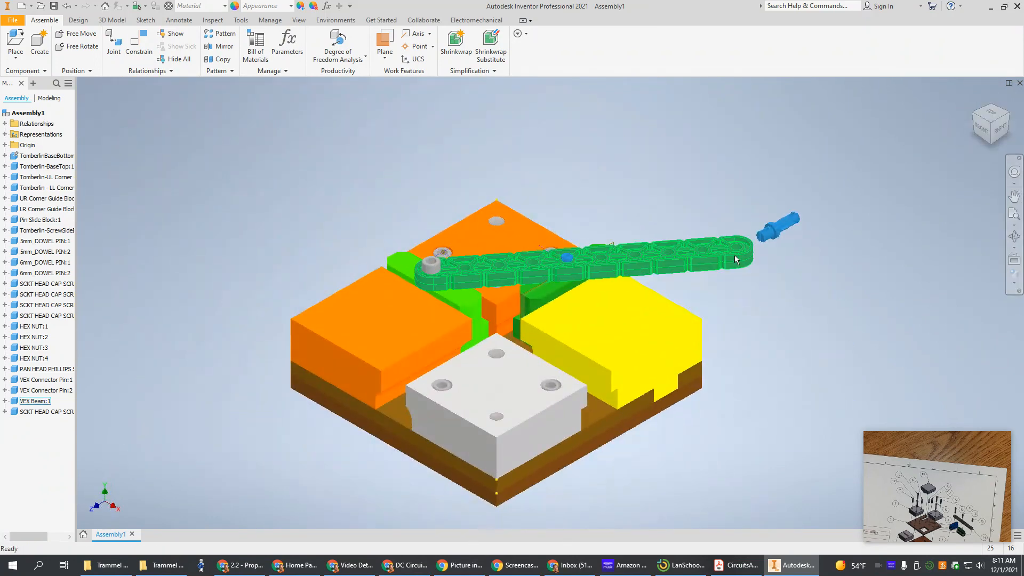
left_click_drag(712, 251, 789, 384)
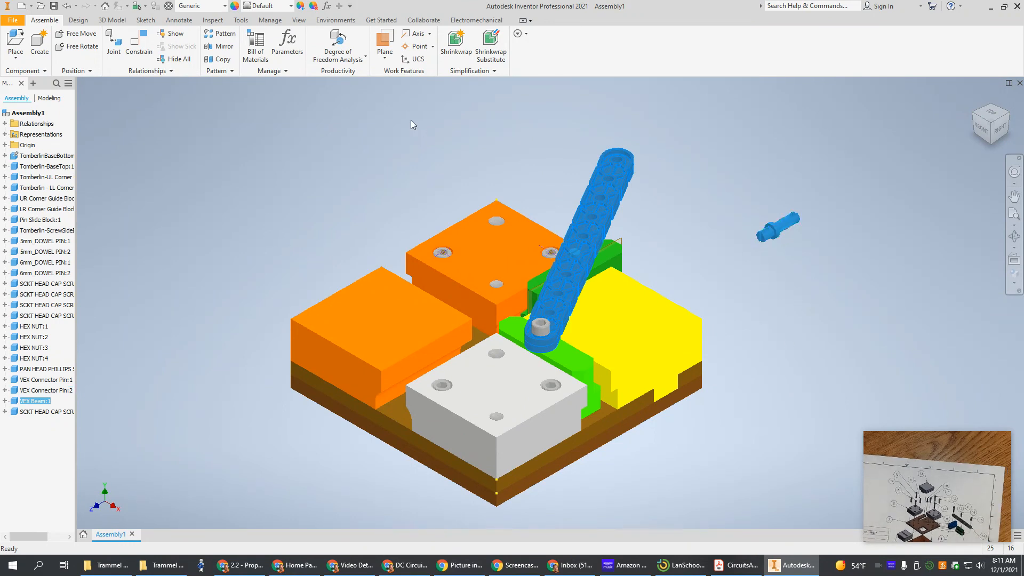
Step: Constrain the loose VEX connector pin into the top of the beam's free end hole with an opposed Insert constraint at 0.000 in offset
left_click(139, 43)
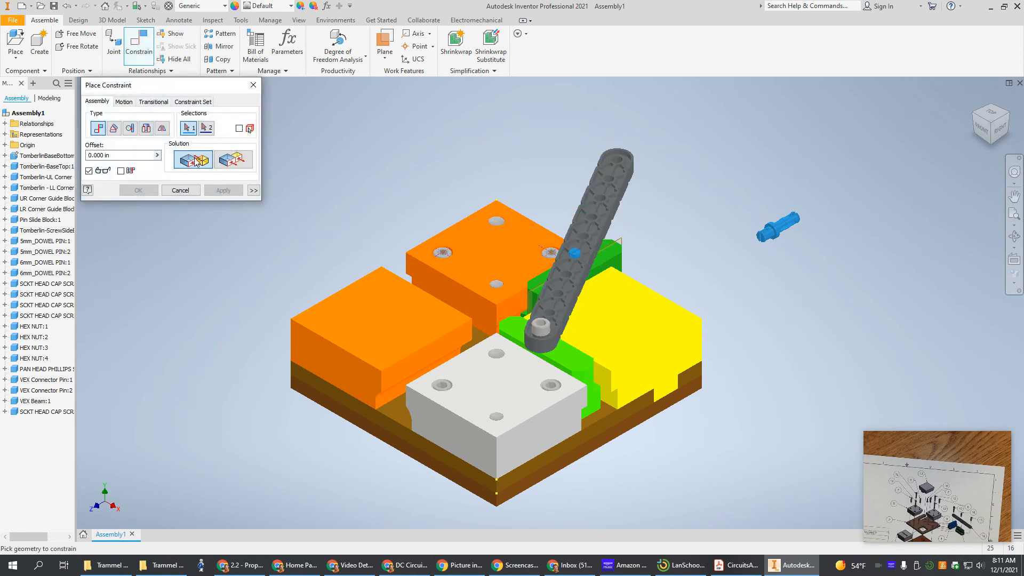
left_click(146, 128)
scroll(754, 295, "up", 5)
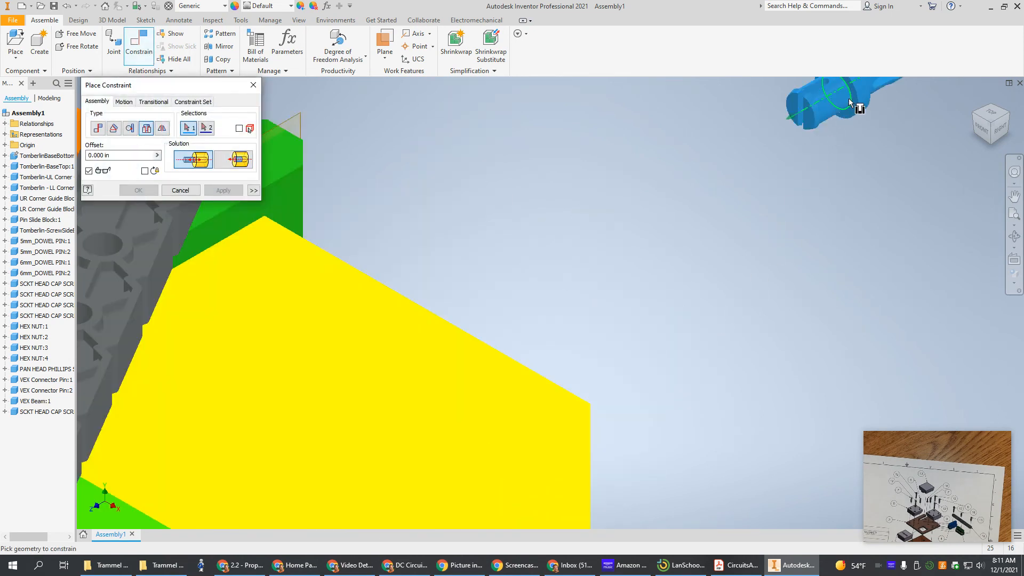
left_click(849, 98)
scroll(765, 170, "down", 6)
scroll(661, 153, "up", 2)
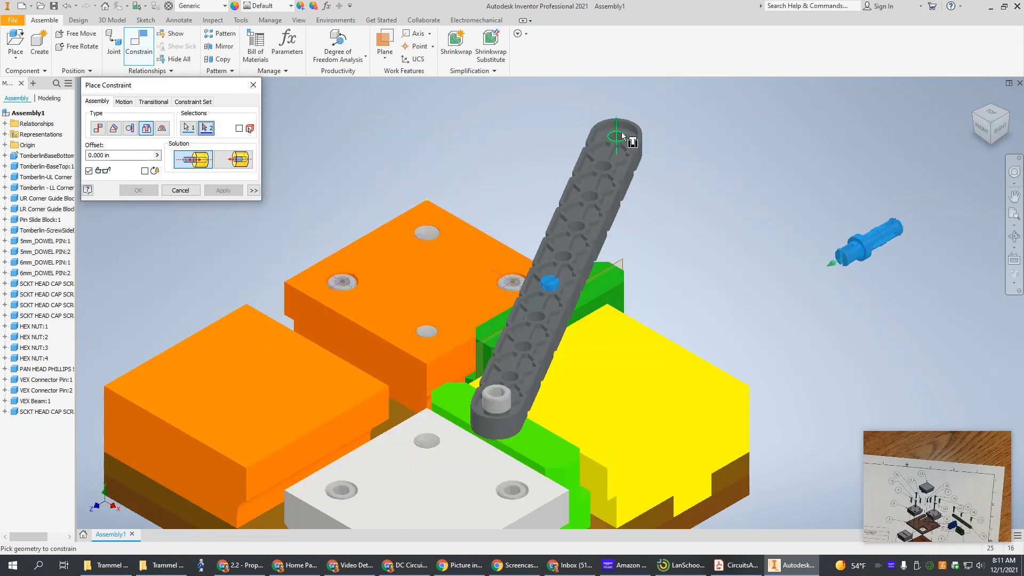
left_click(621, 136)
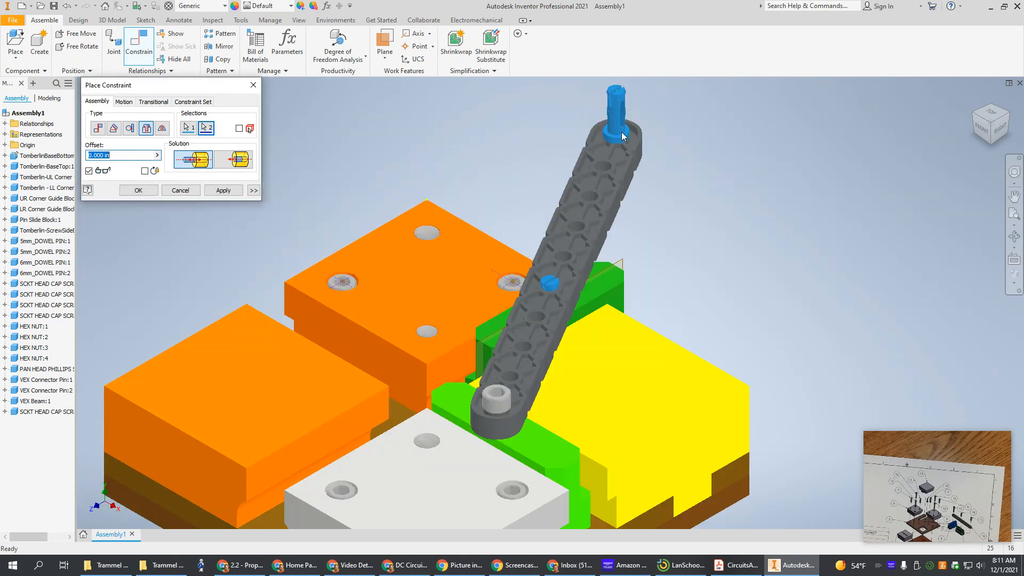
left_click(138, 191)
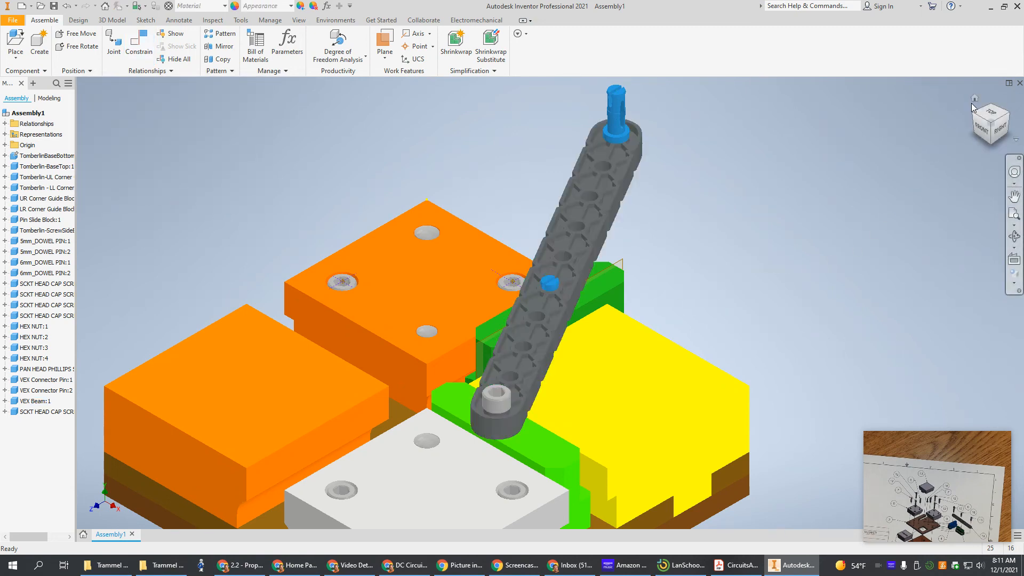
Step: Swing the VEX beam around by its handle pin in the home view to run both slide blocks along their tracks
left_click(974, 99)
left_click(620, 136)
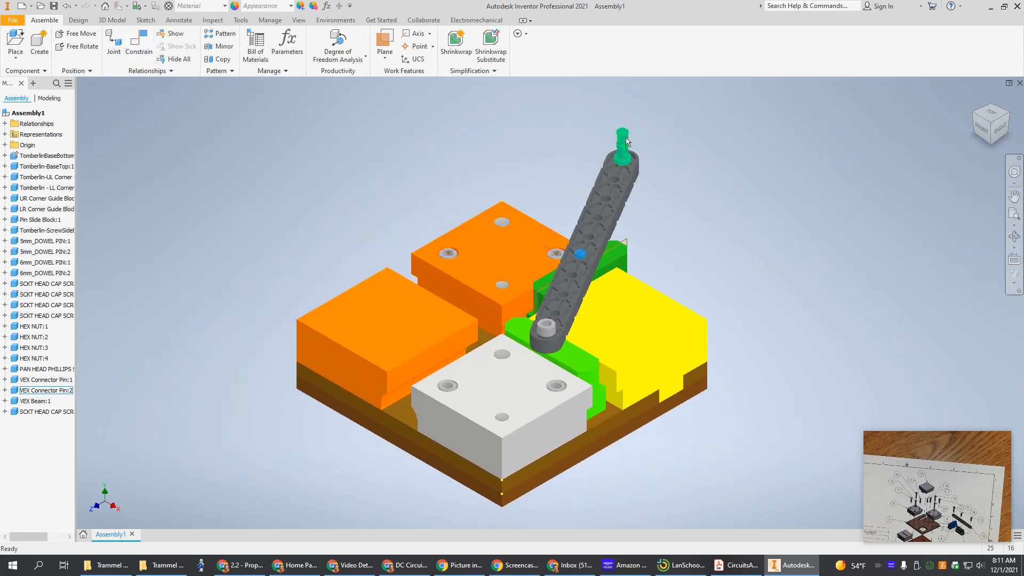
left_click_drag(620, 136, 879, 487)
left_click_drag(678, 320, 224, 512)
left_click_drag(712, 570, 560, 136)
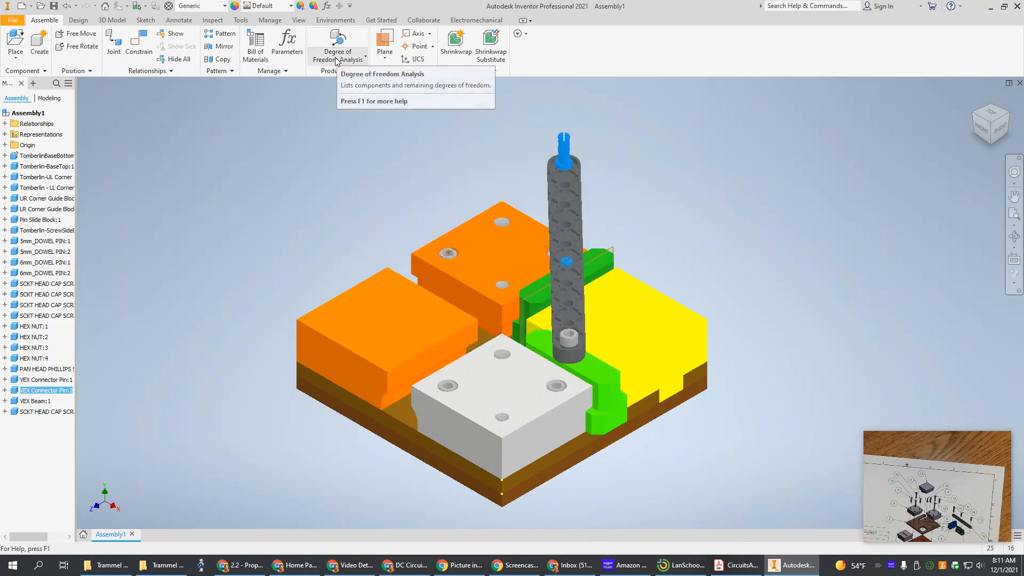
Step: Run a Degree of Freedom Analysis and review the remaining translation and rotation of every component down to the last cap screw
left_click(336, 59)
left_click(337, 39)
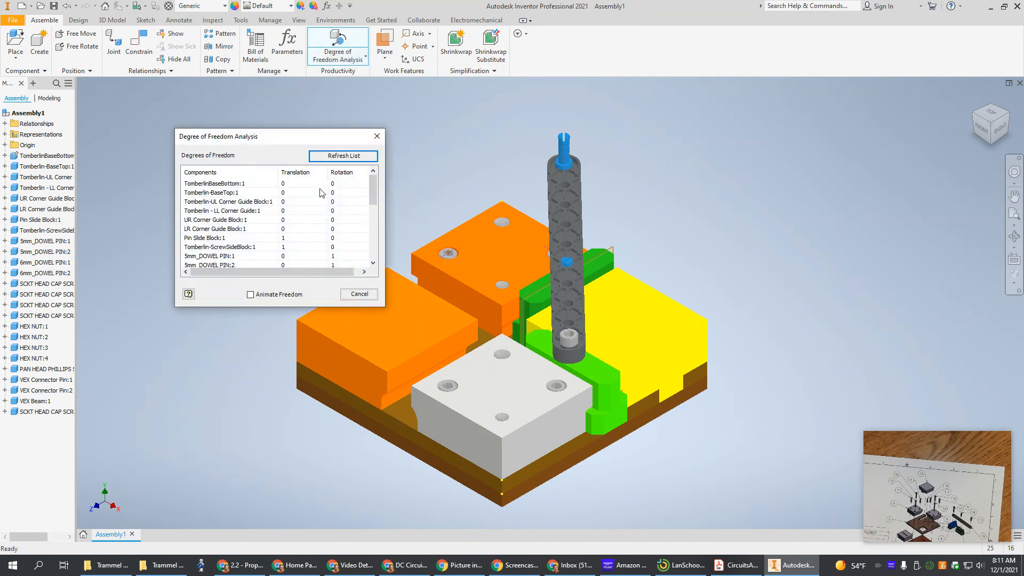
scroll(314, 205, "down", 3)
scroll(325, 211, "down", 3)
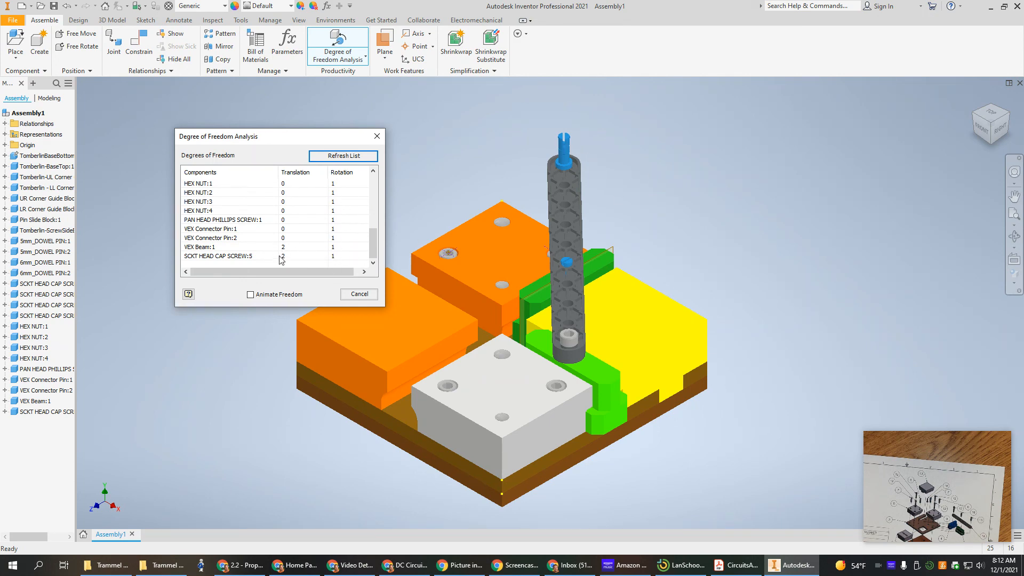
scroll(557, 232, "down", 3)
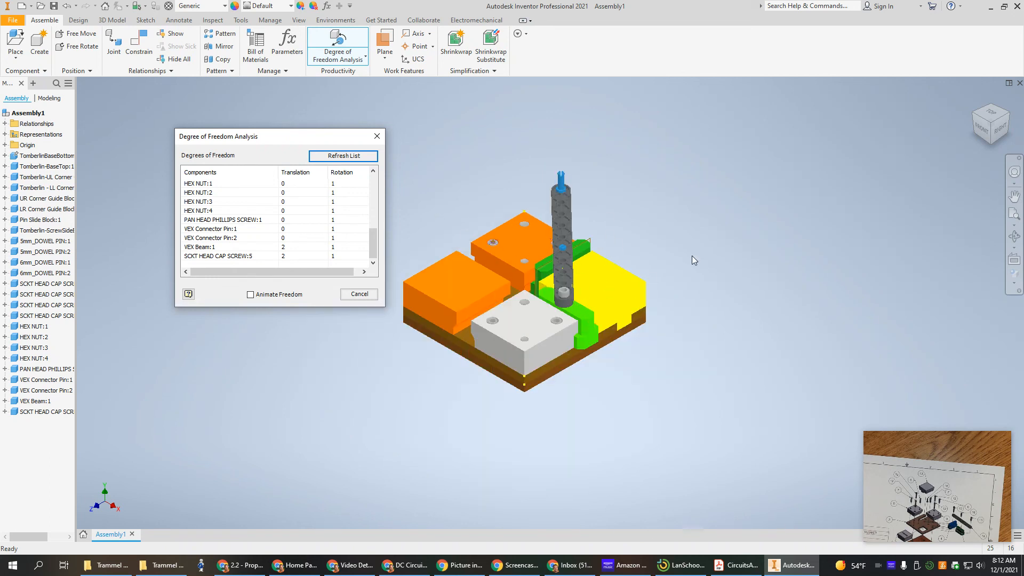
left_click(359, 294)
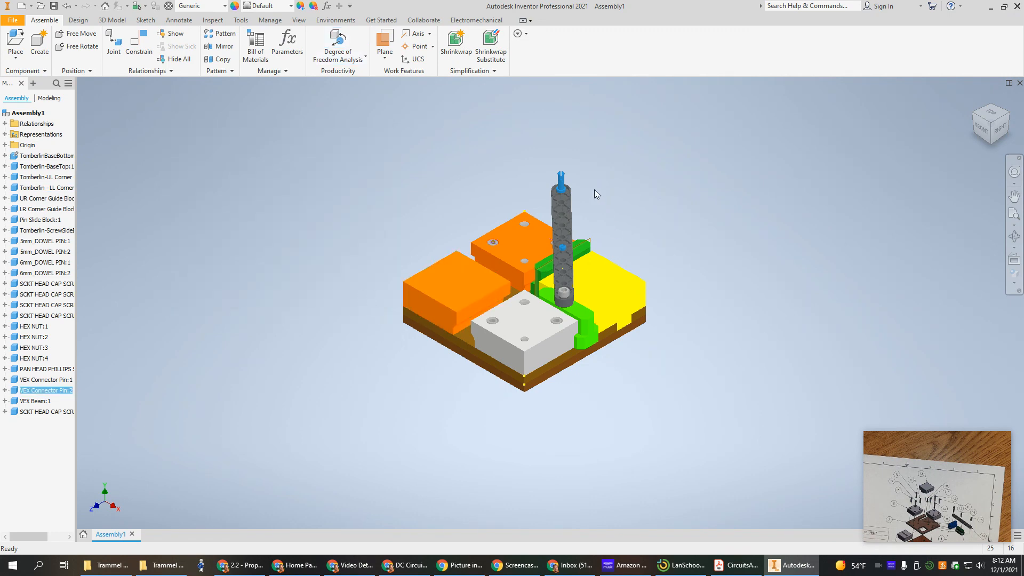
Step: Turn the crank by its handle pin again to move the slide blocks through their tracks
left_click_drag(559, 179, 618, 183)
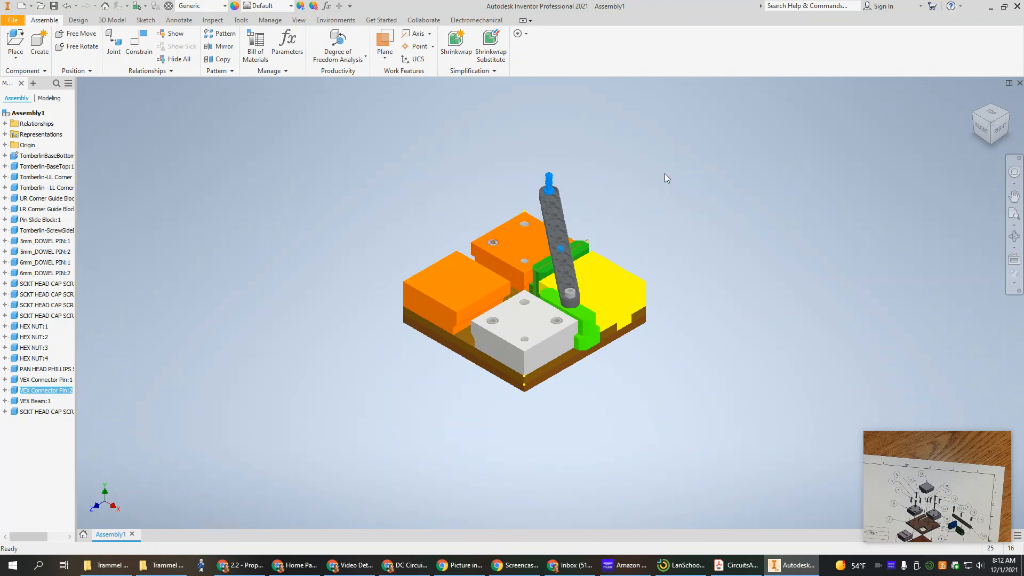